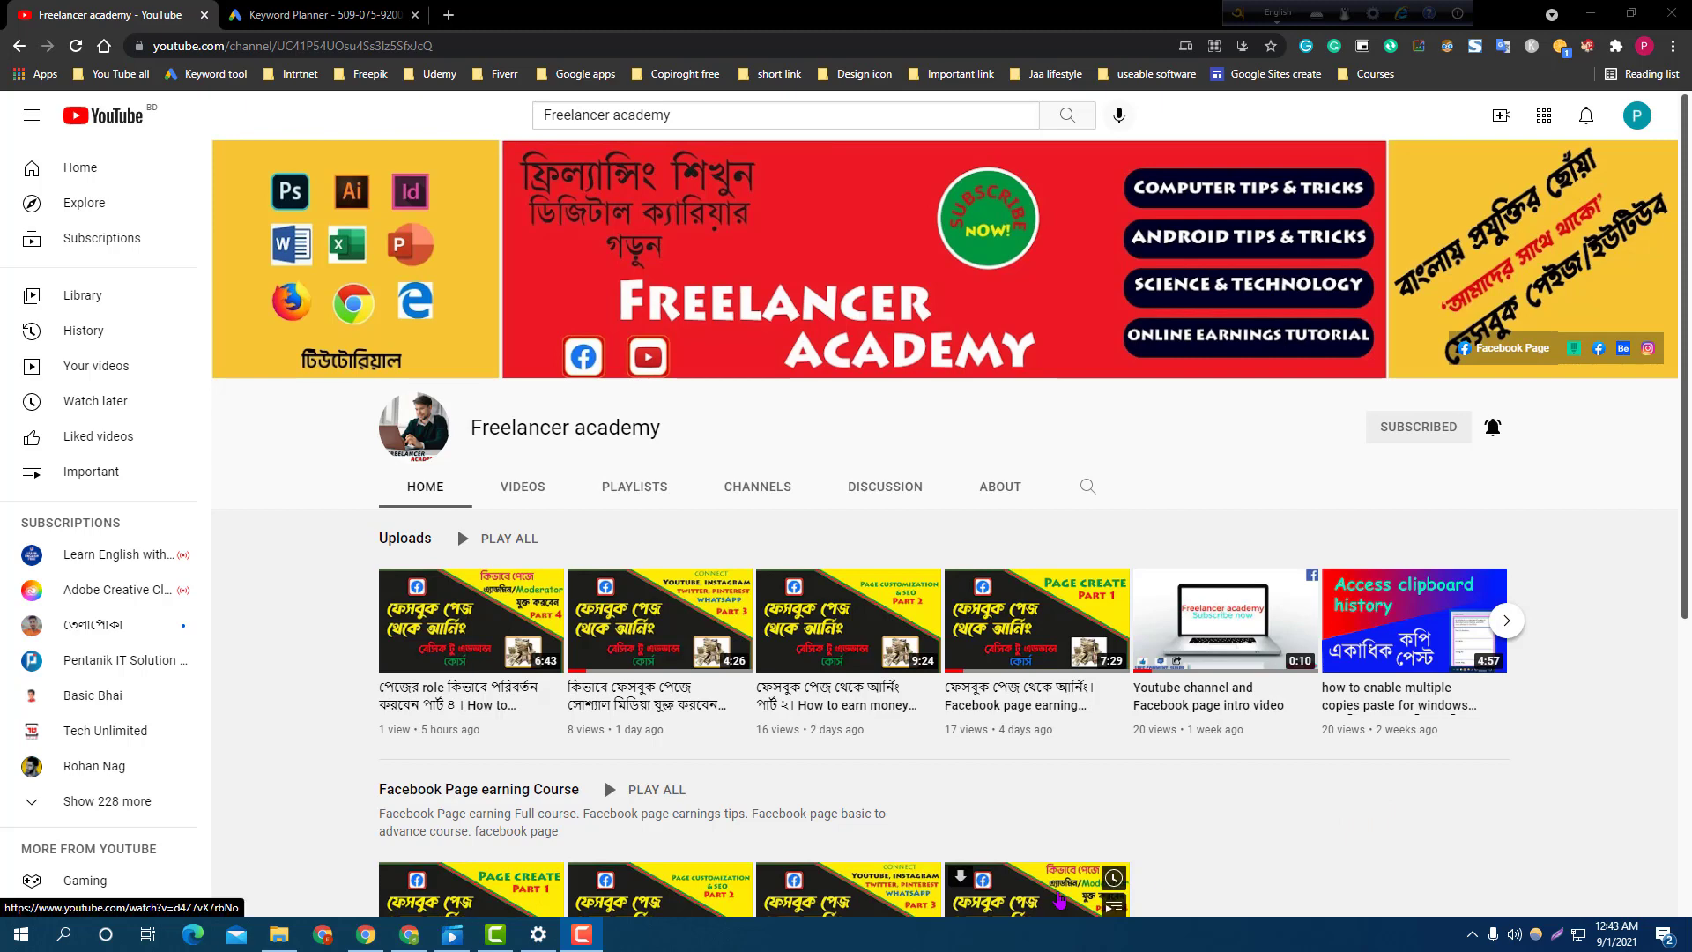
Open Facebook in the browser and go to the Online tips 24 Page from Pages you manage.
left_click(408, 935)
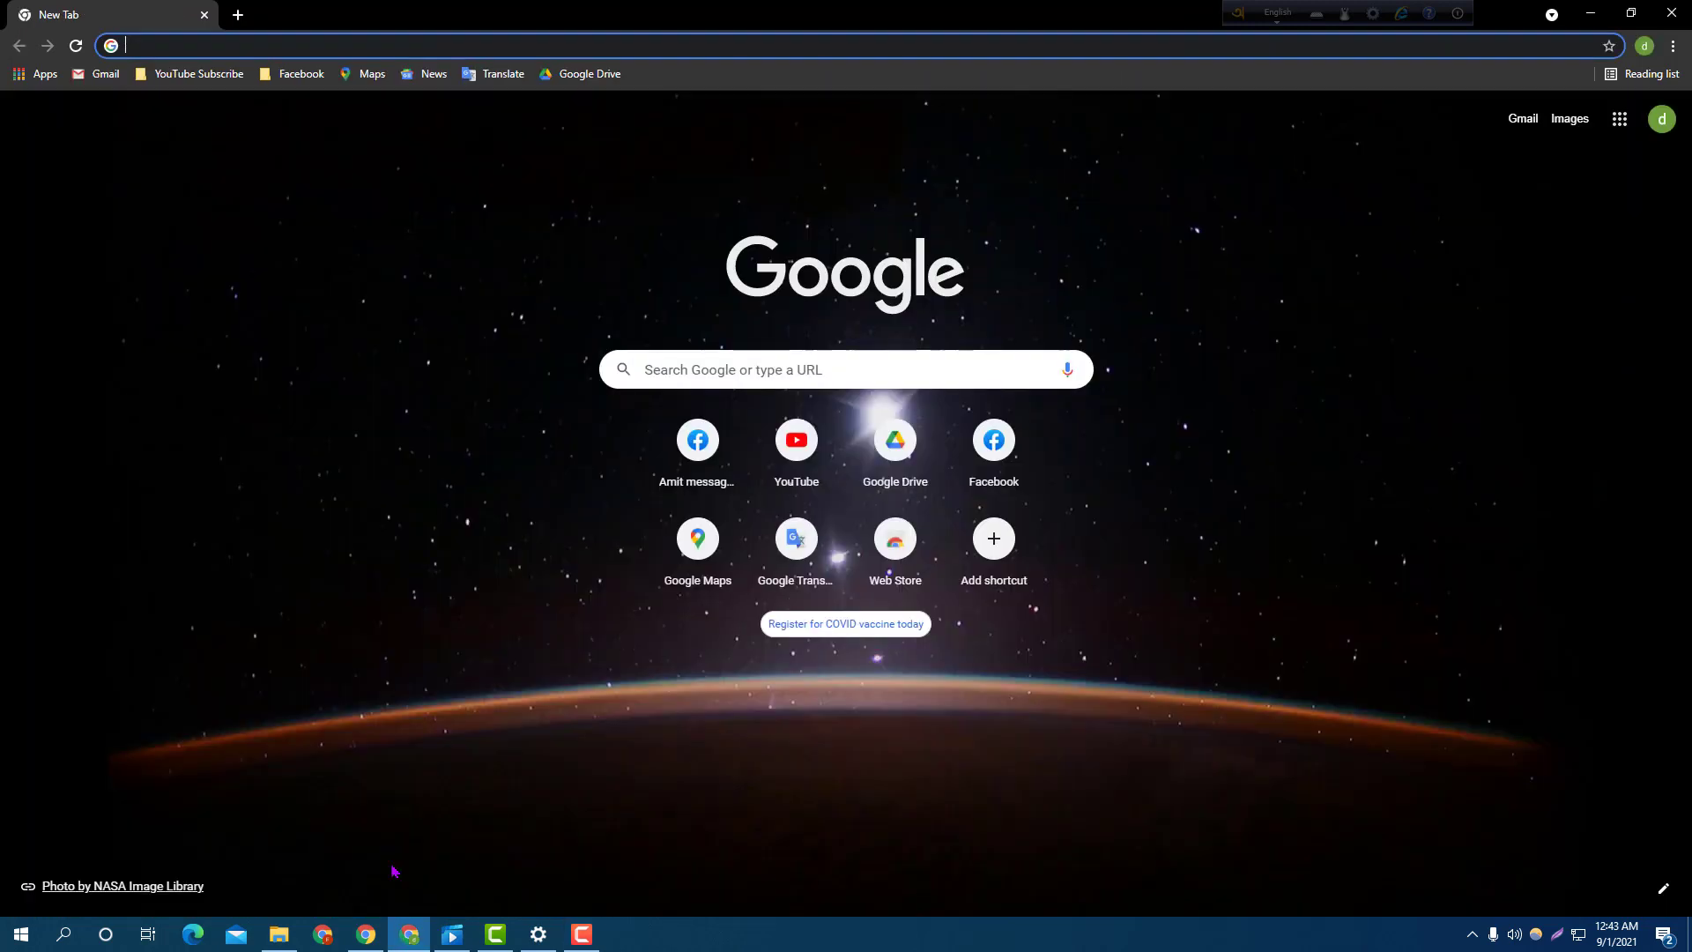
left_click(292, 74)
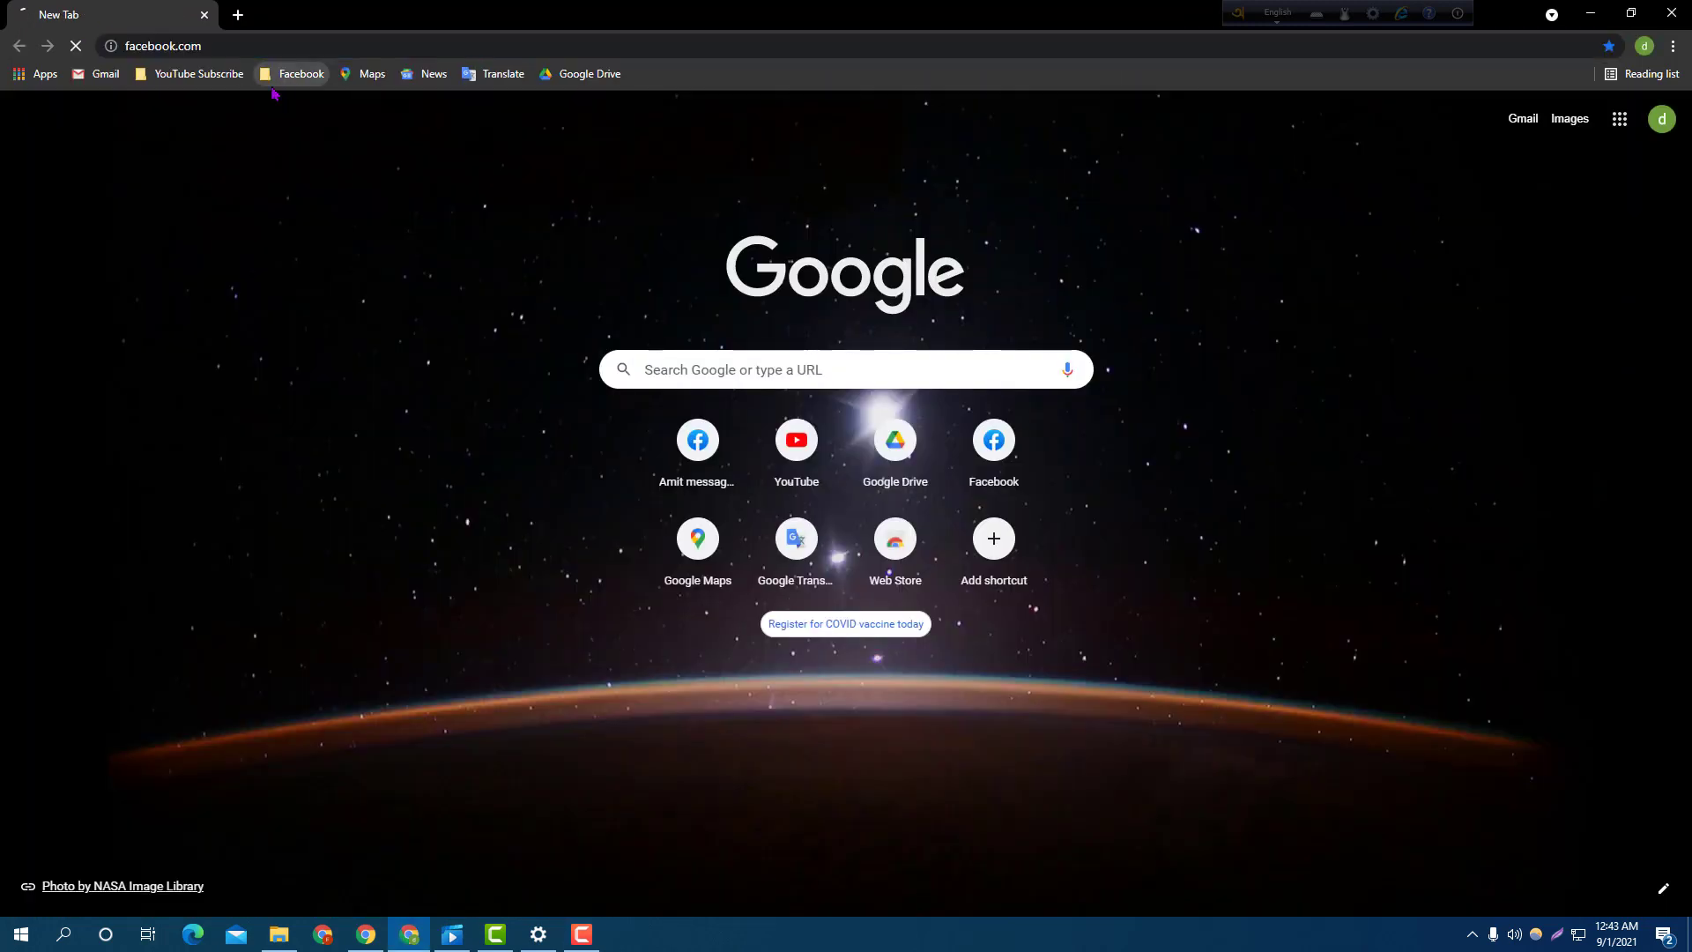
scroll(934, 392, "down", 2)
scroll(935, 392, "down", 8)
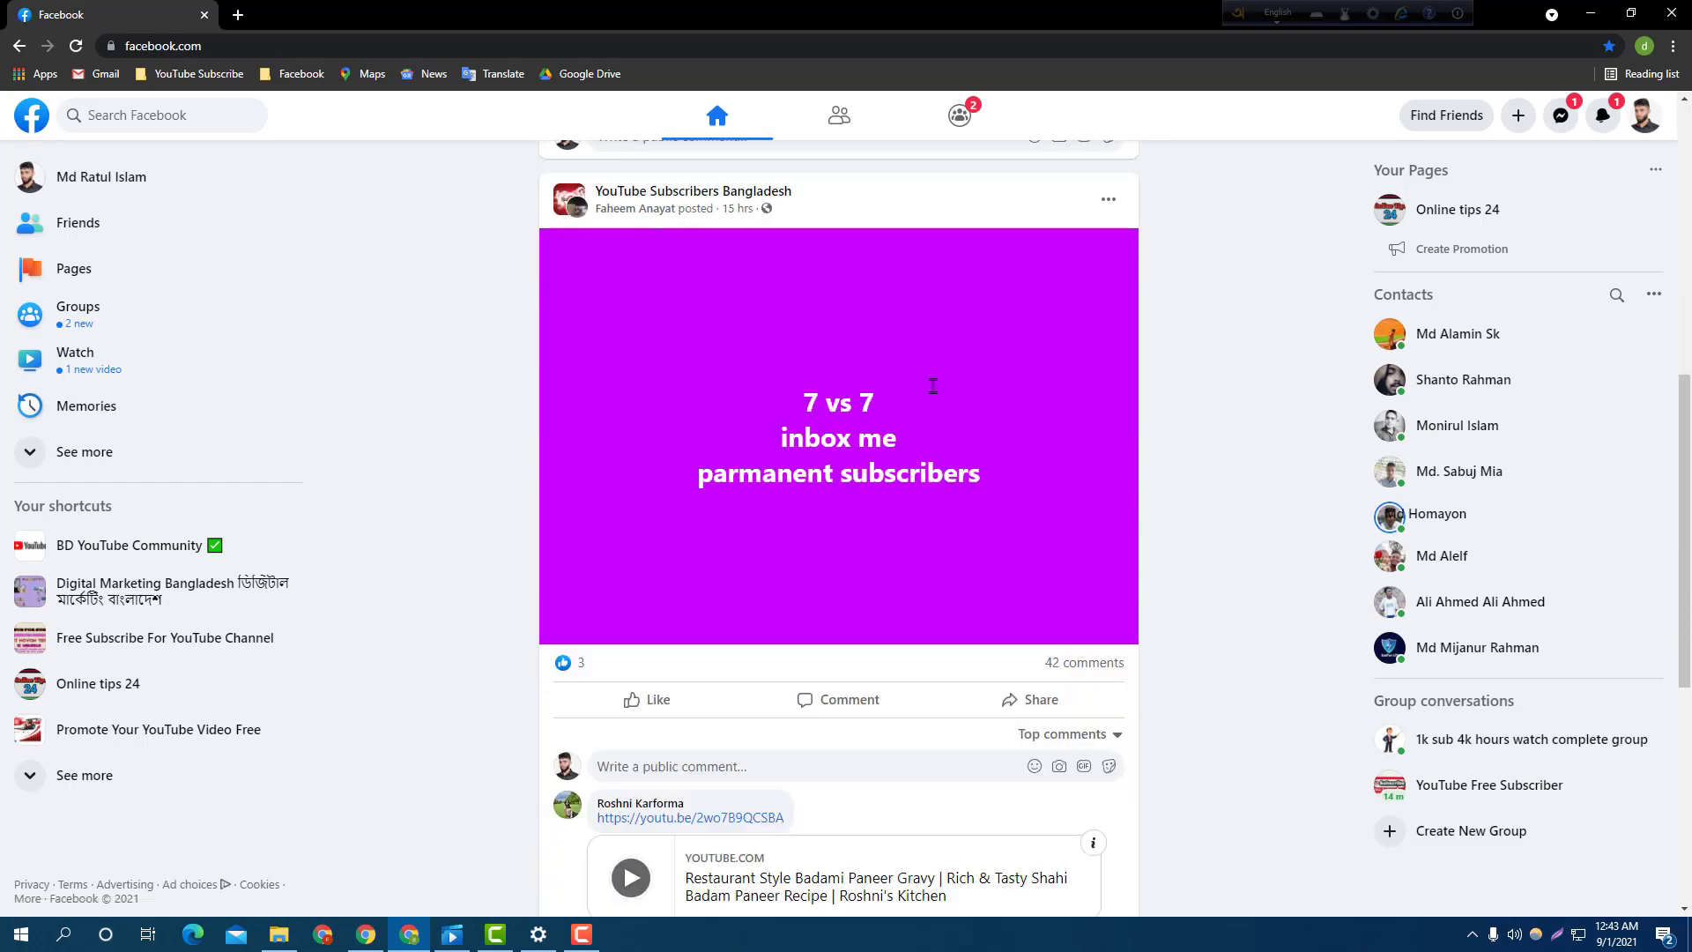
scroll(935, 392, "down", 5)
scroll(939, 396, "up", 3)
scroll(939, 397, "up", 6)
scroll(939, 397, "up", 2)
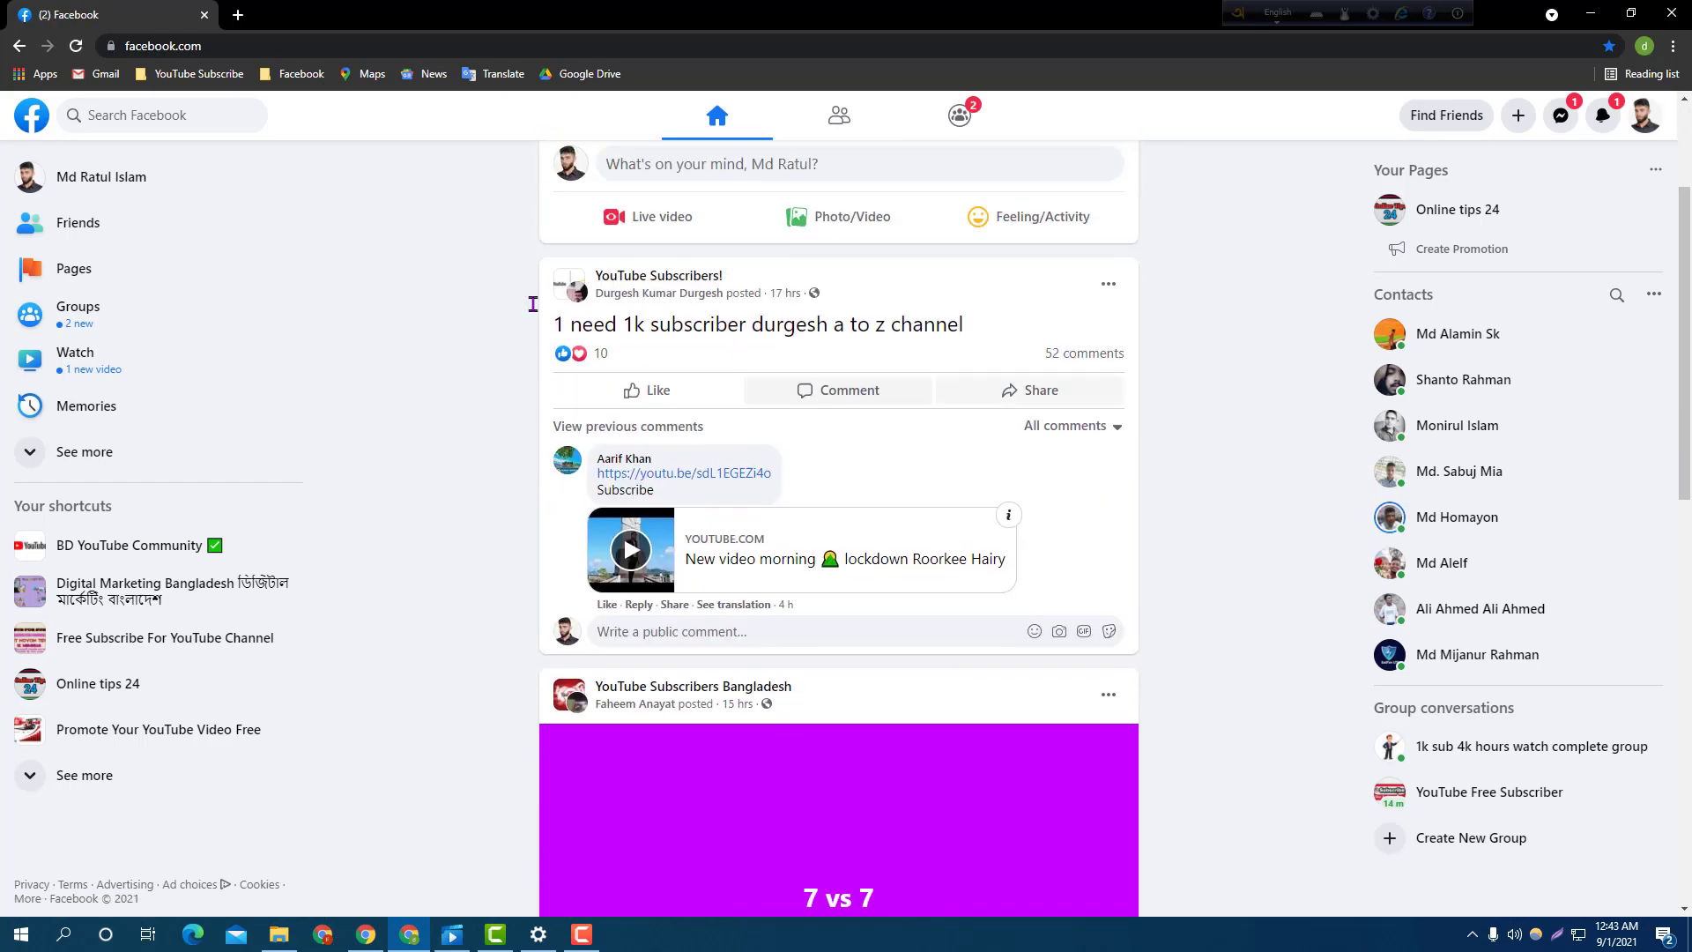
left_click(143, 277)
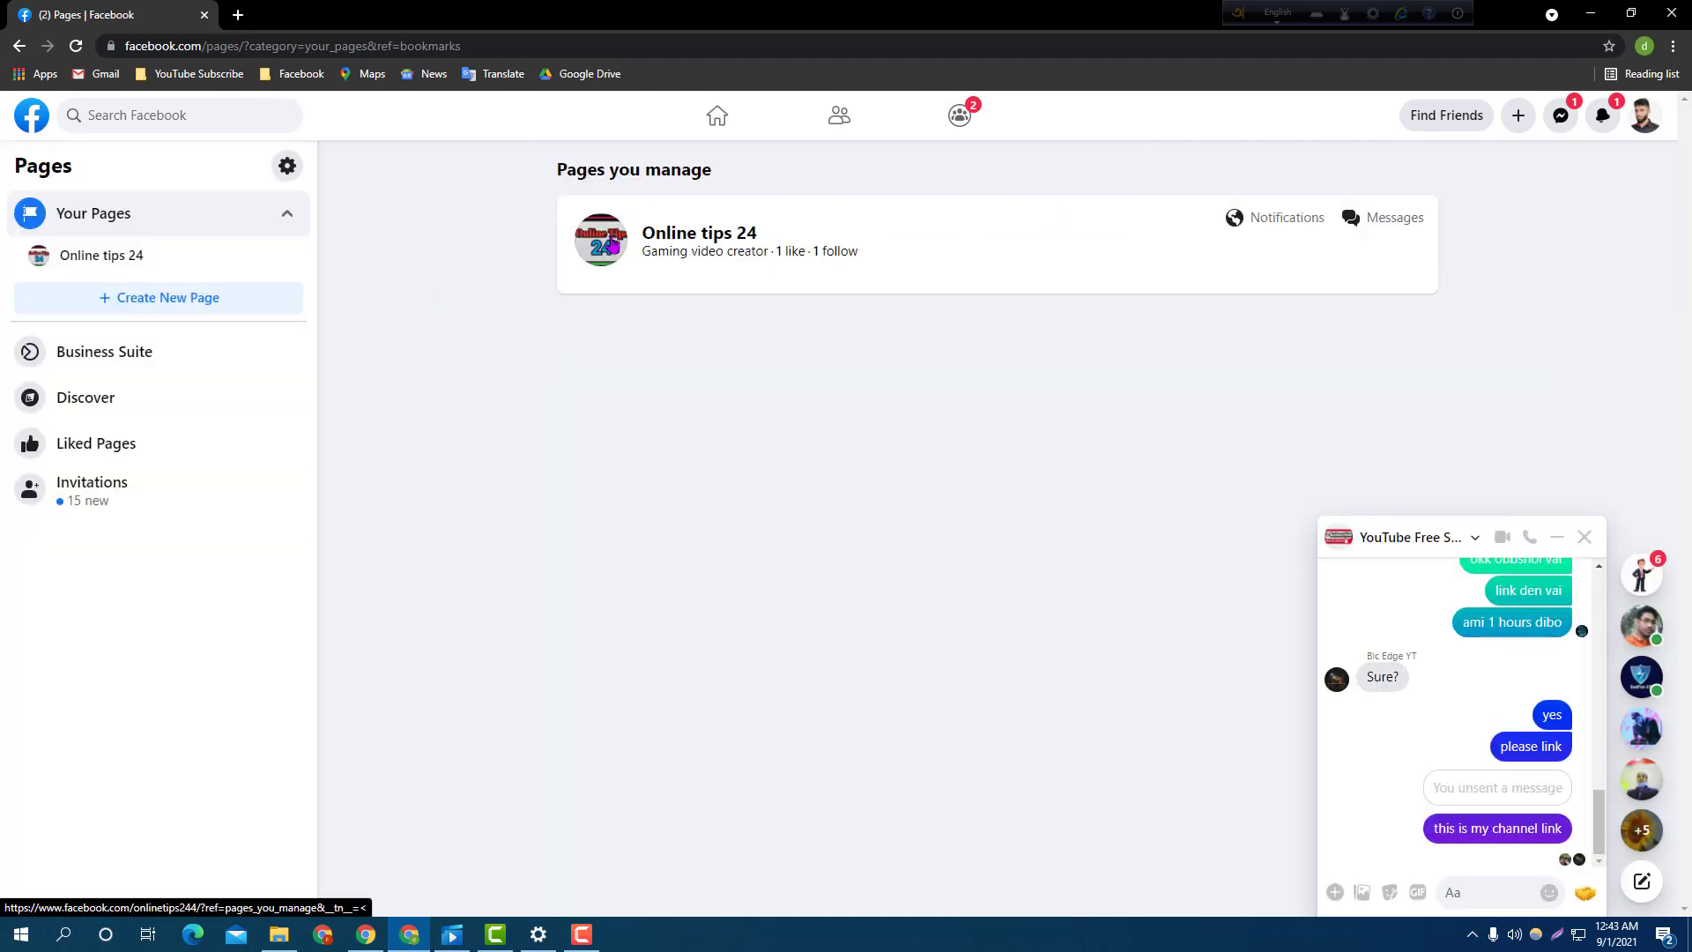
left_click(616, 251)
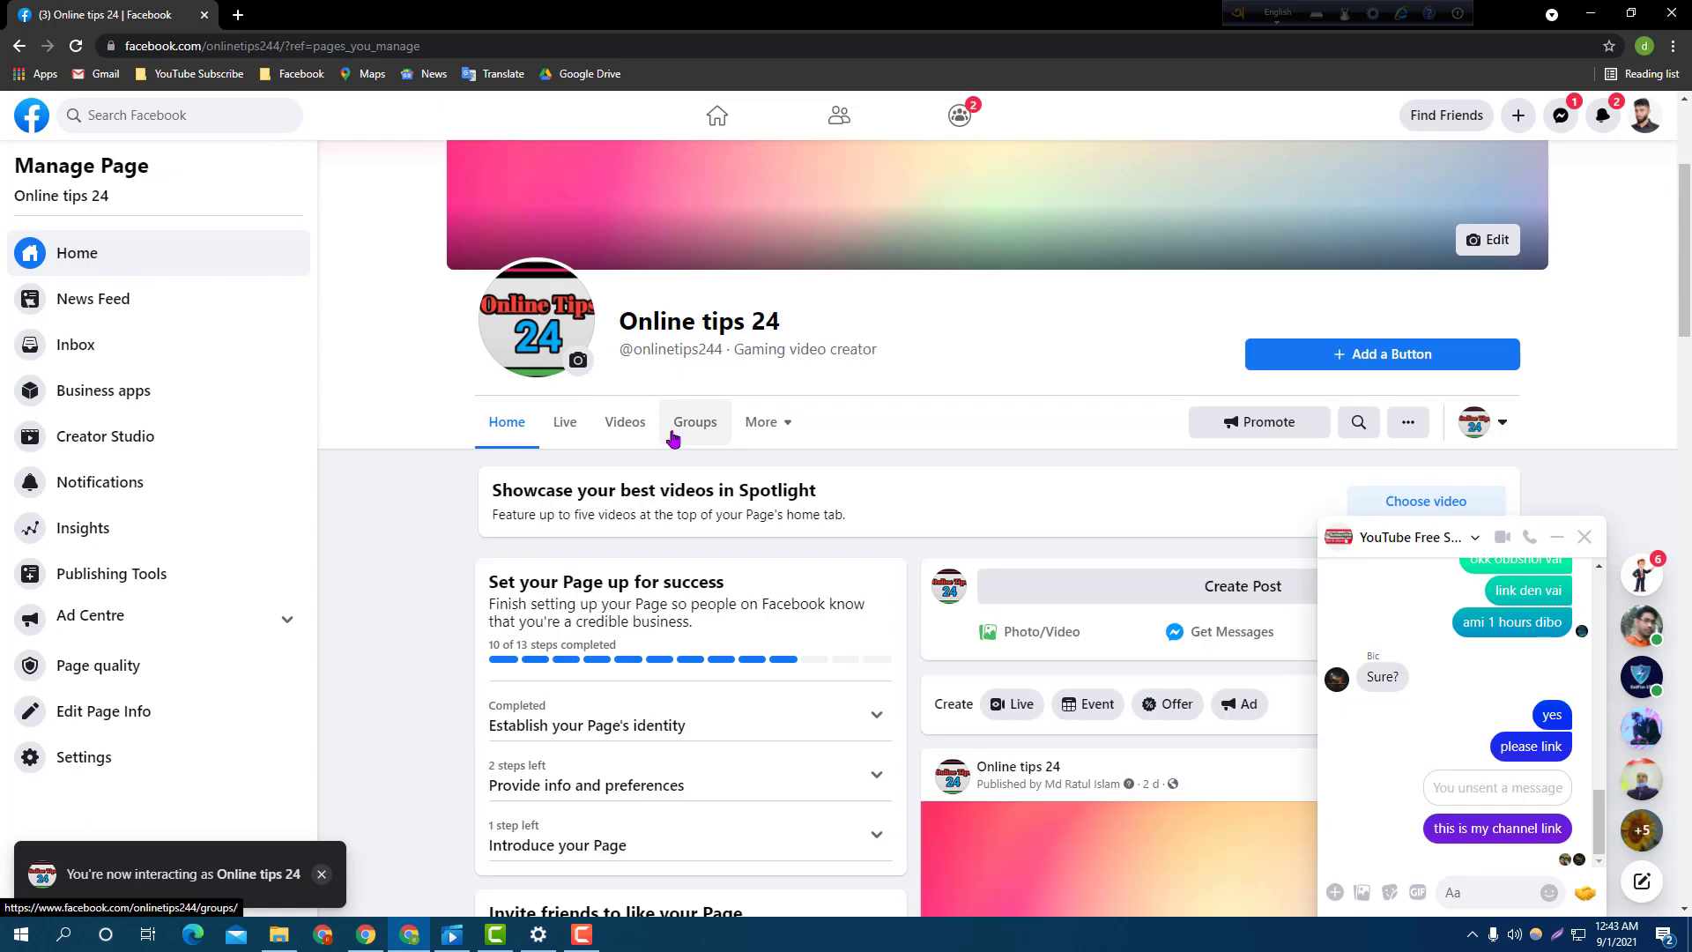
Show the General settings of Online tips 24 and minimise the Messenger chat popup.
left_click(99, 767)
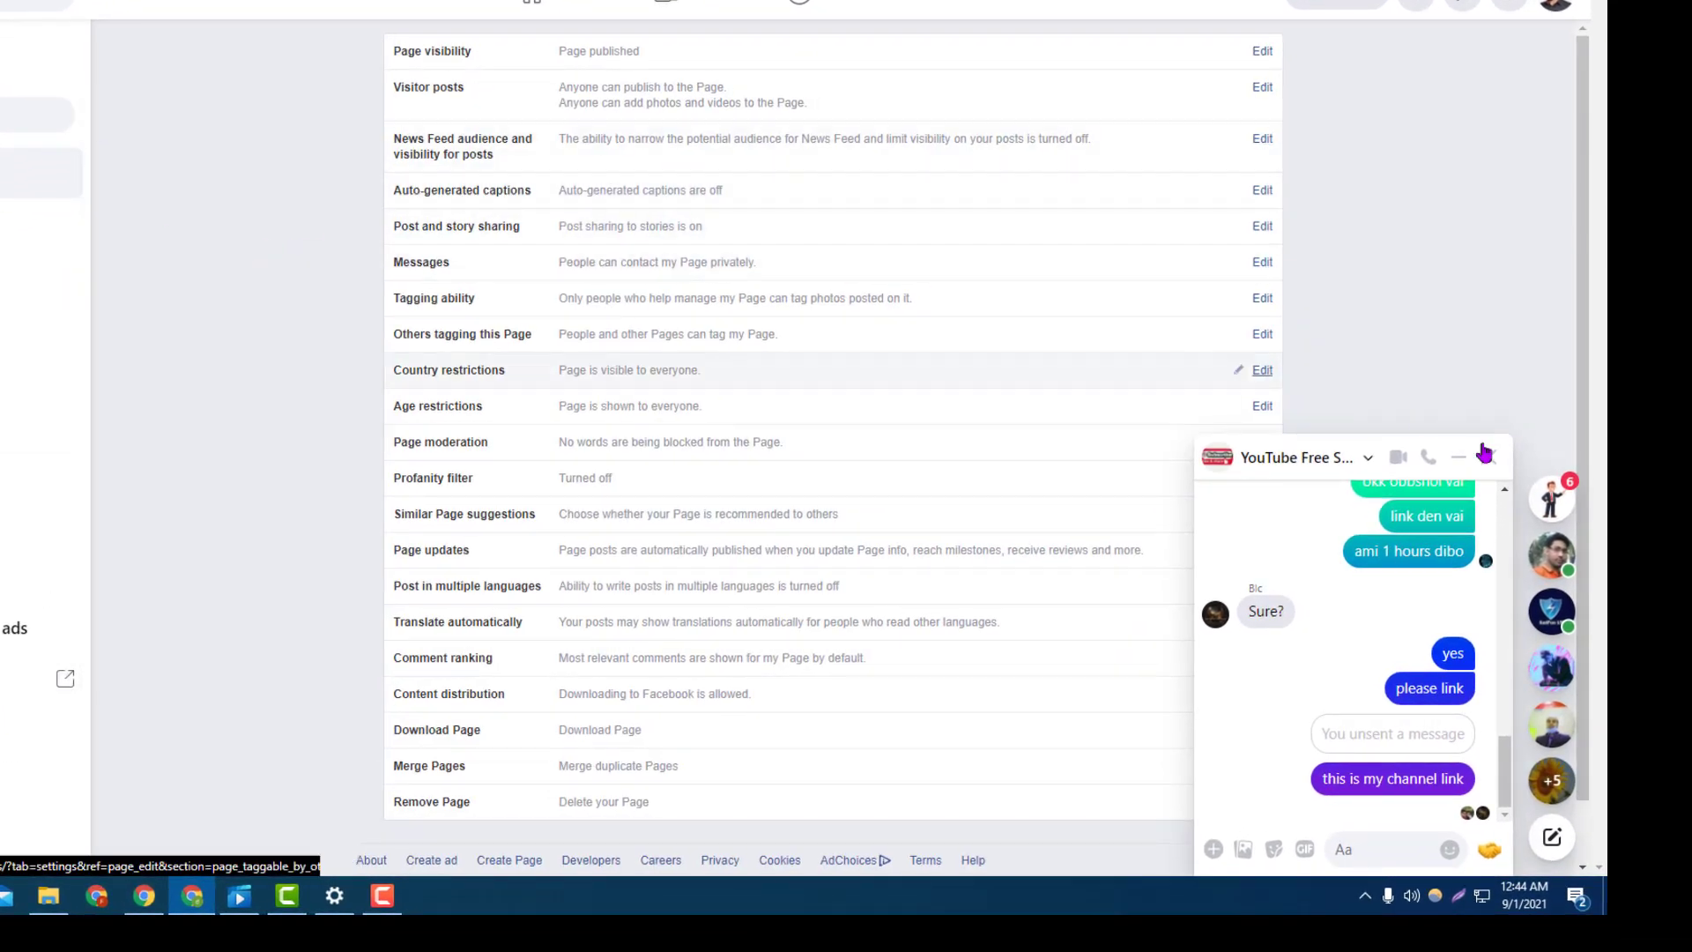
left_click(1463, 459)
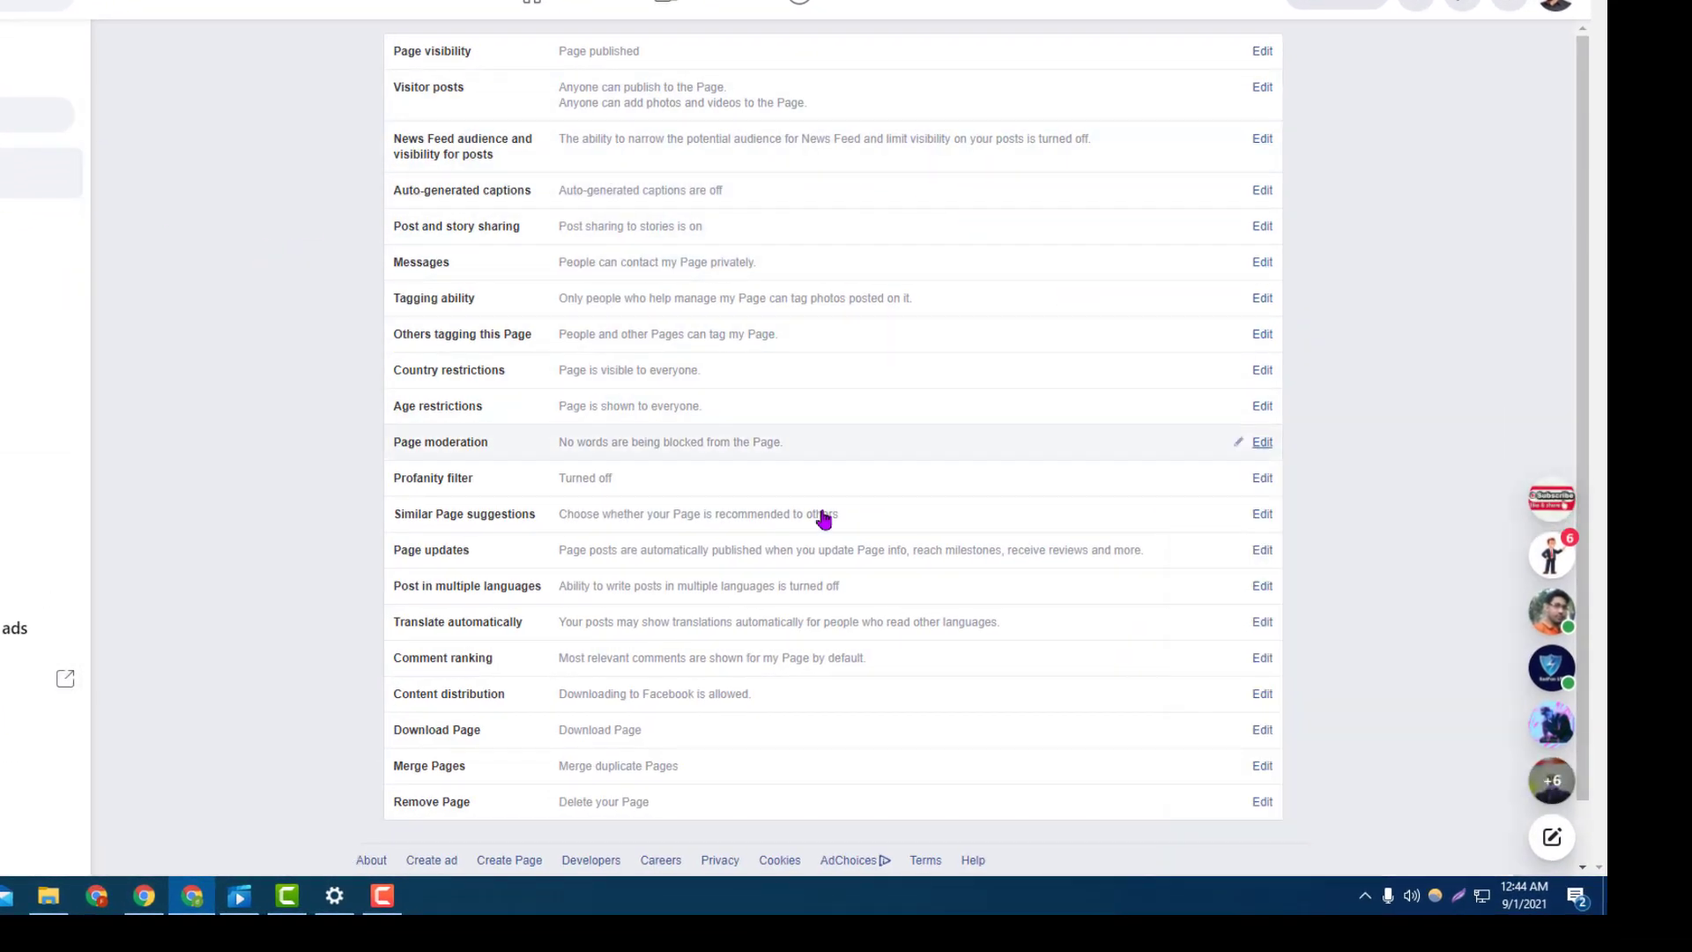
scroll(873, 546, "down", 1)
scroll(892, 559, "up", 1)
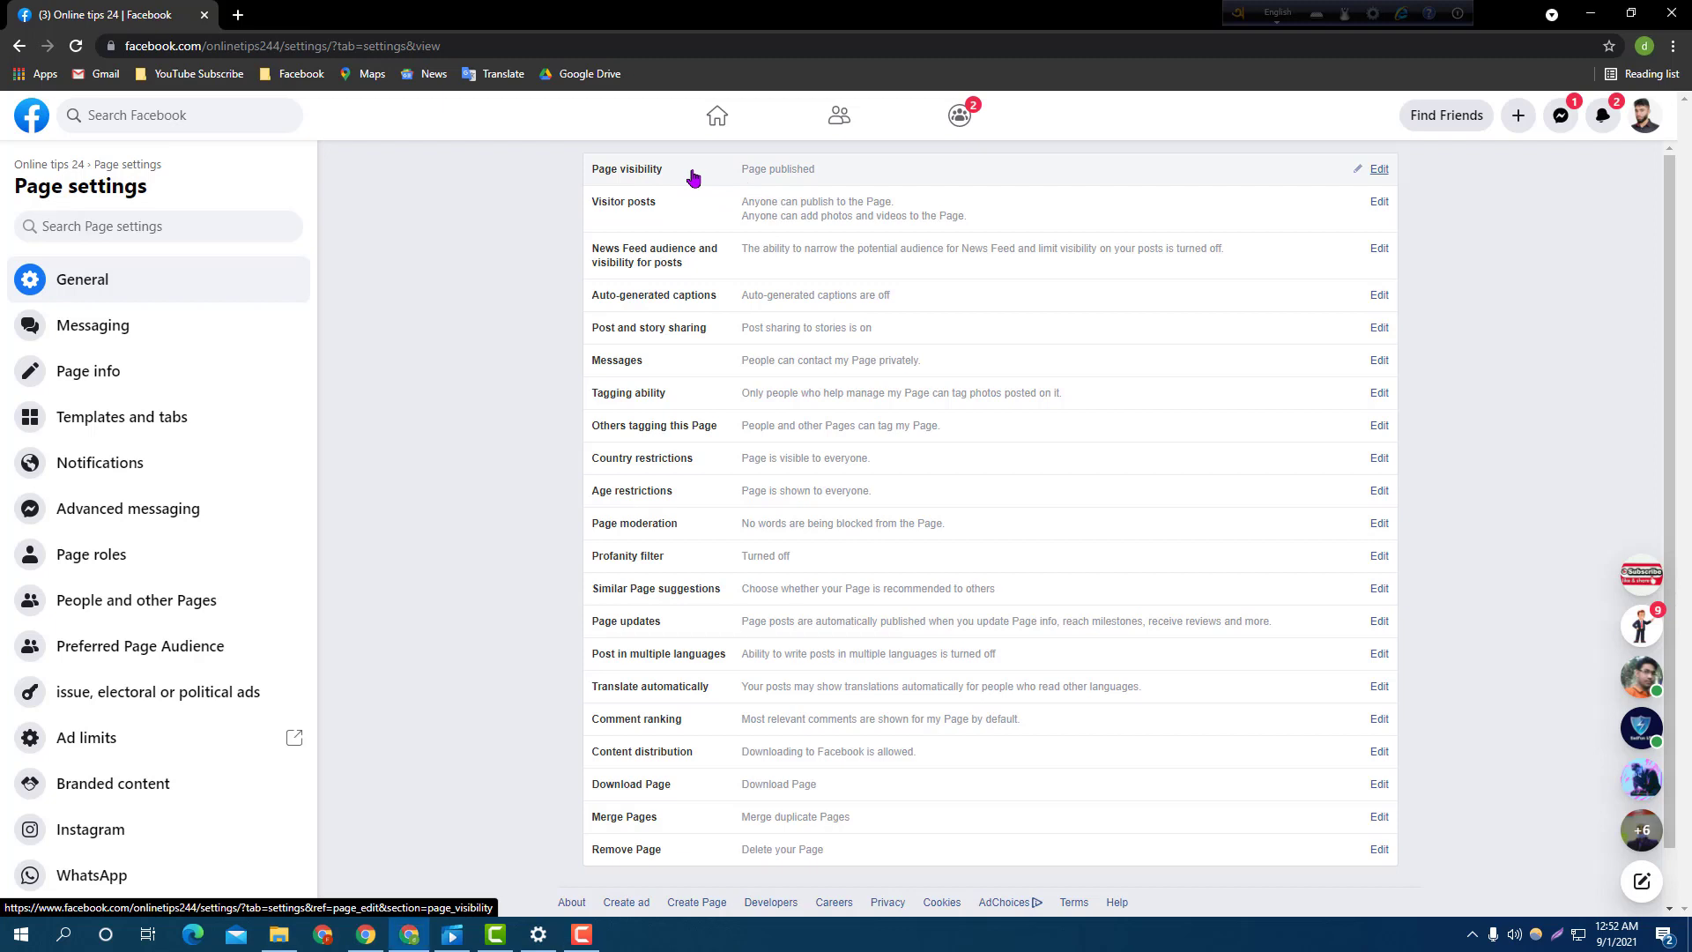
left_click(693, 177)
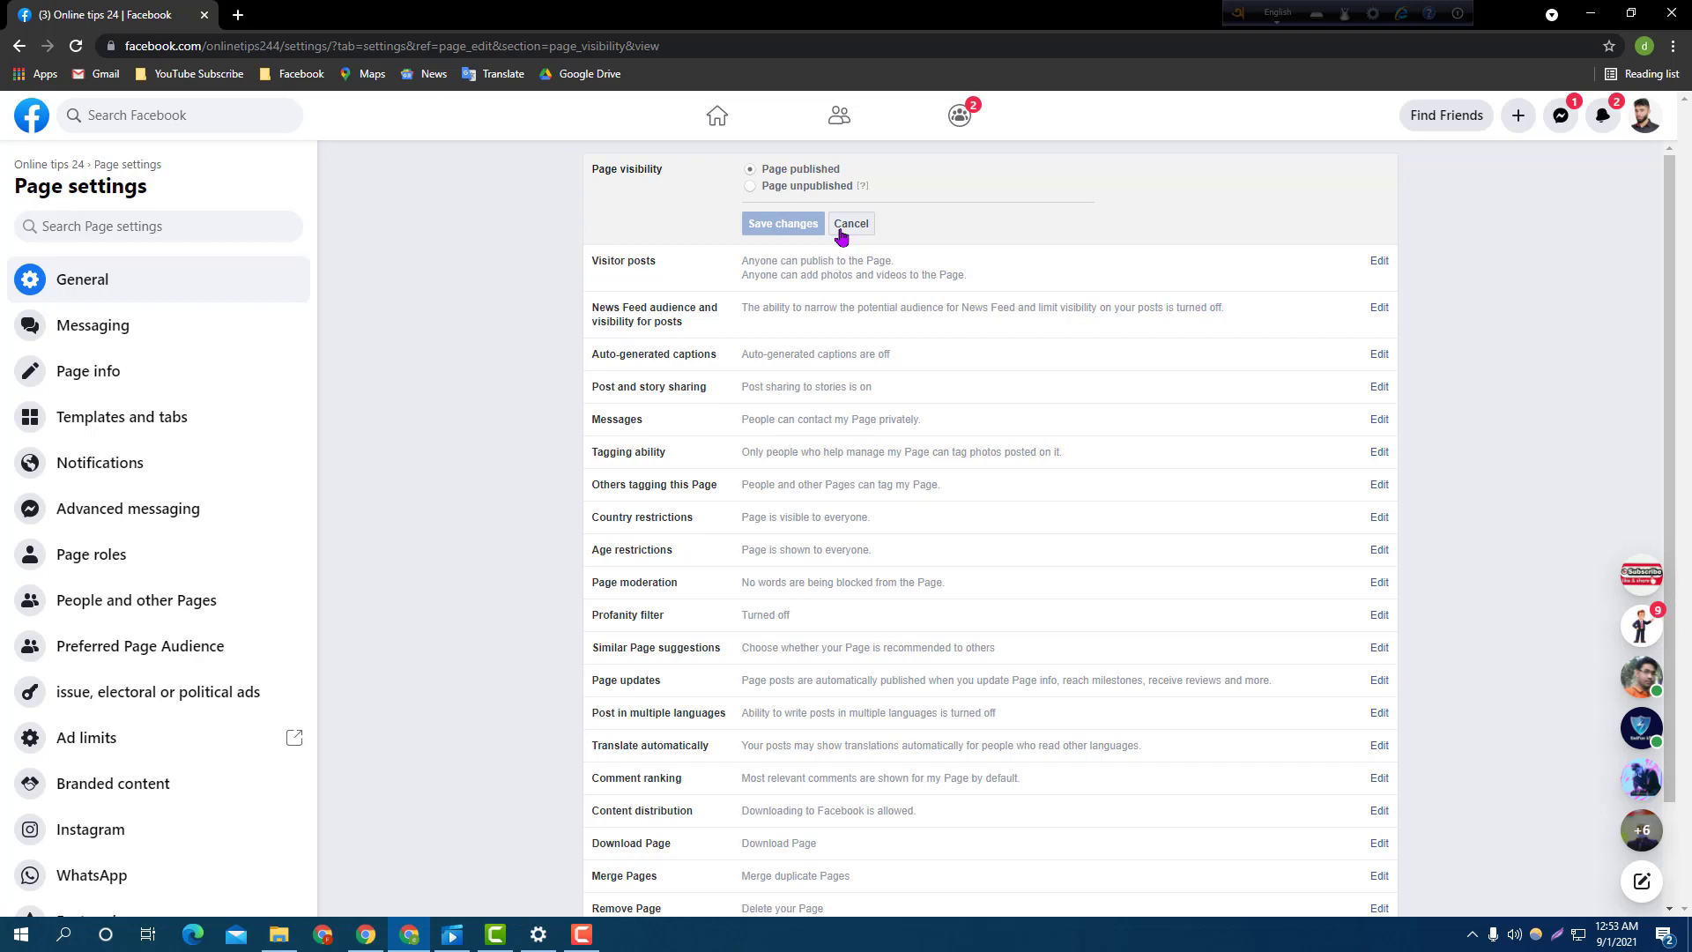
left_click(842, 231)
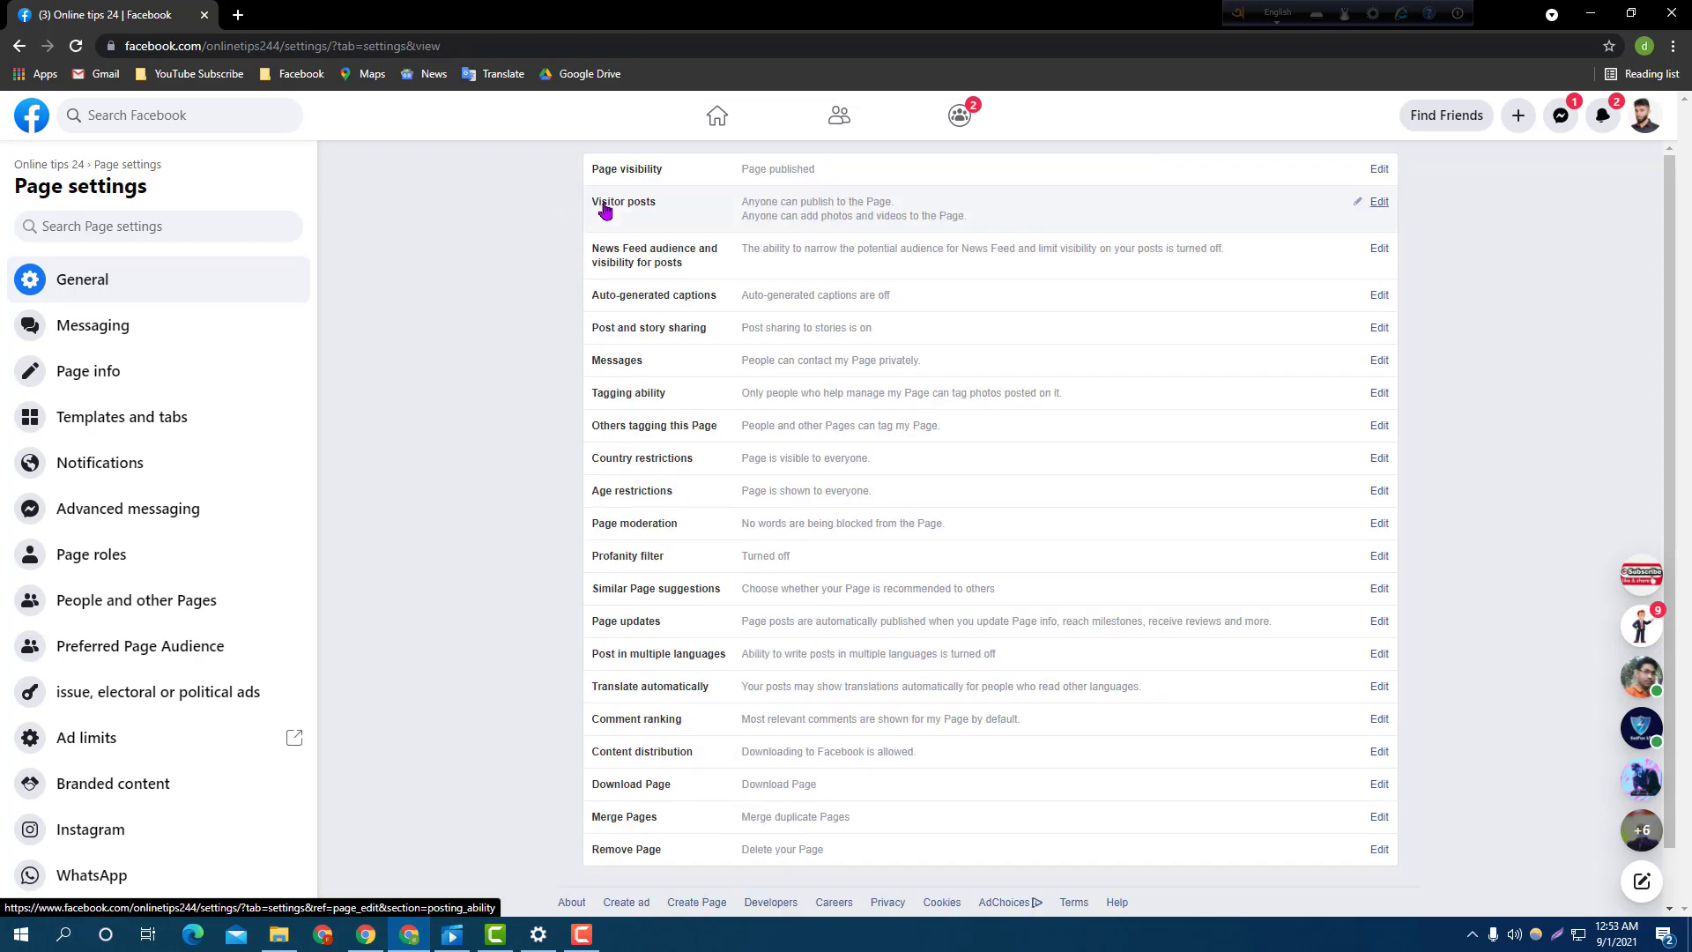
Set Visitor posts to 'Disable posts by other people on the Page' and save.
left_click(676, 218)
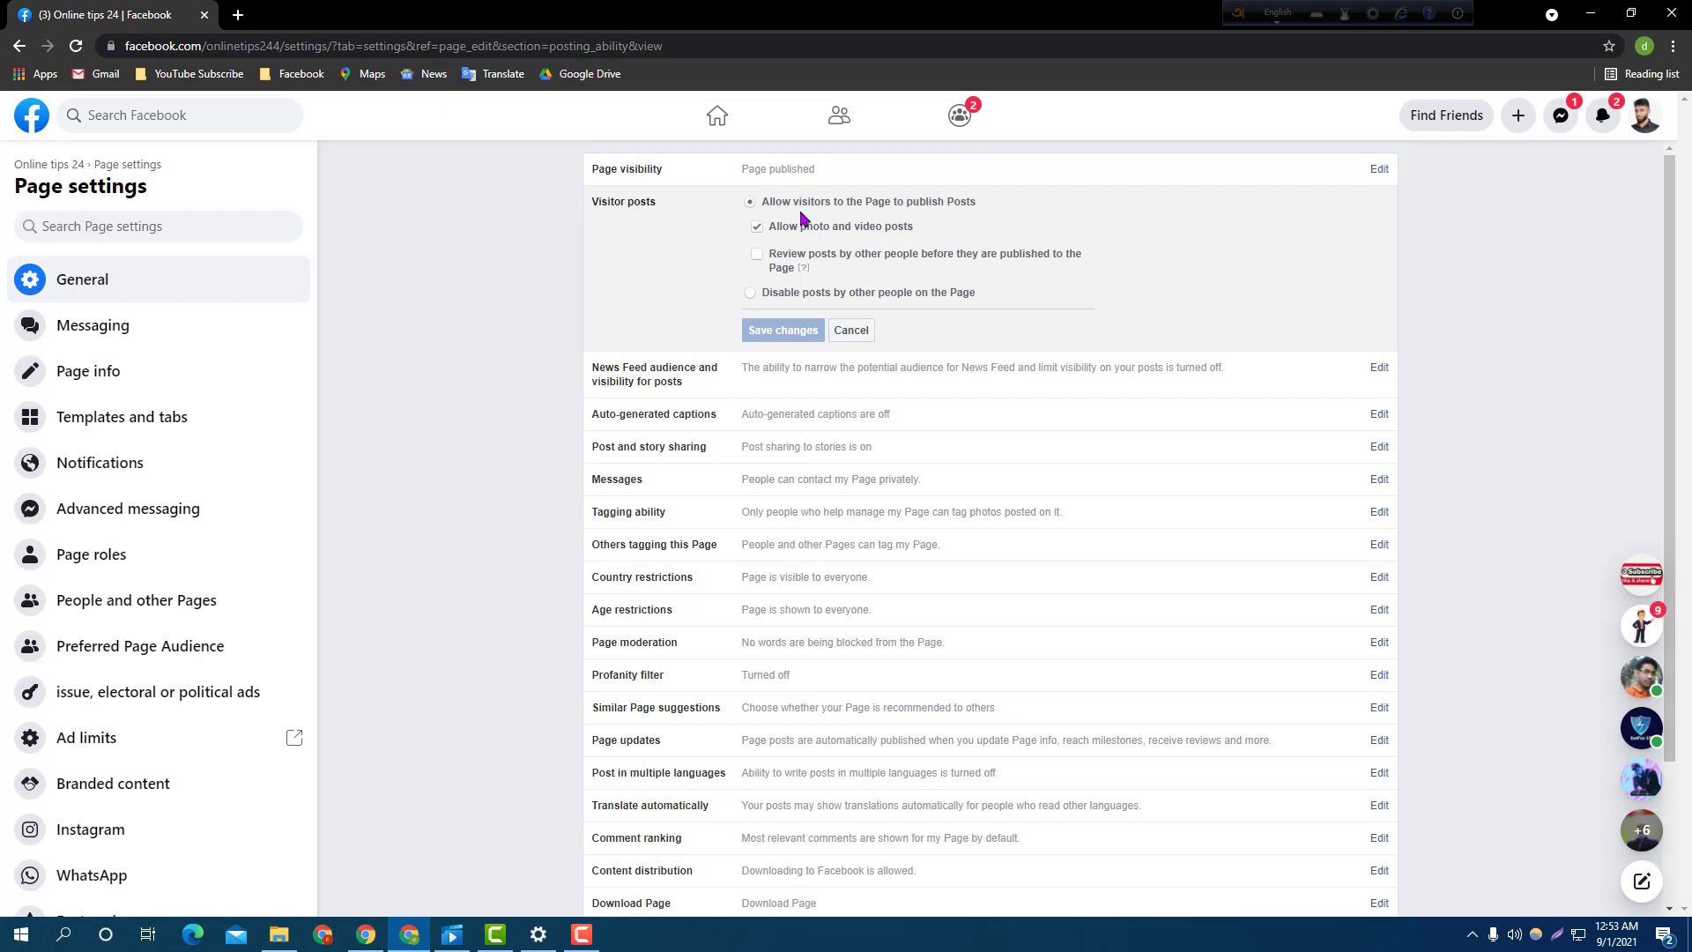
left_click(757, 255)
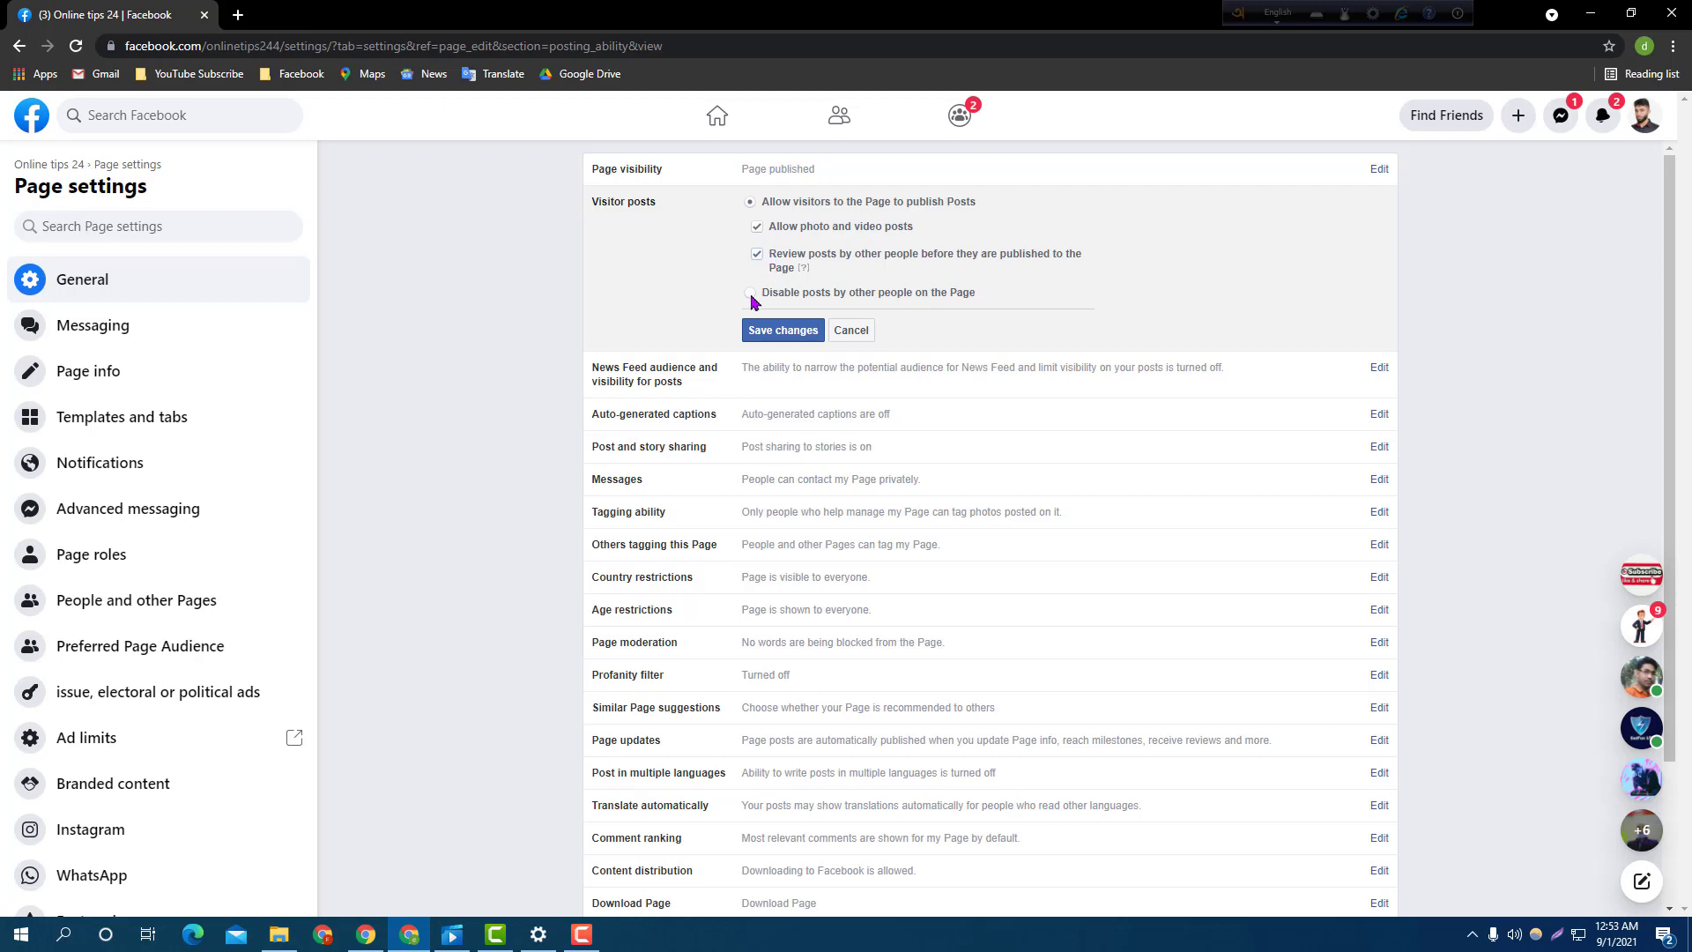
left_click(751, 295)
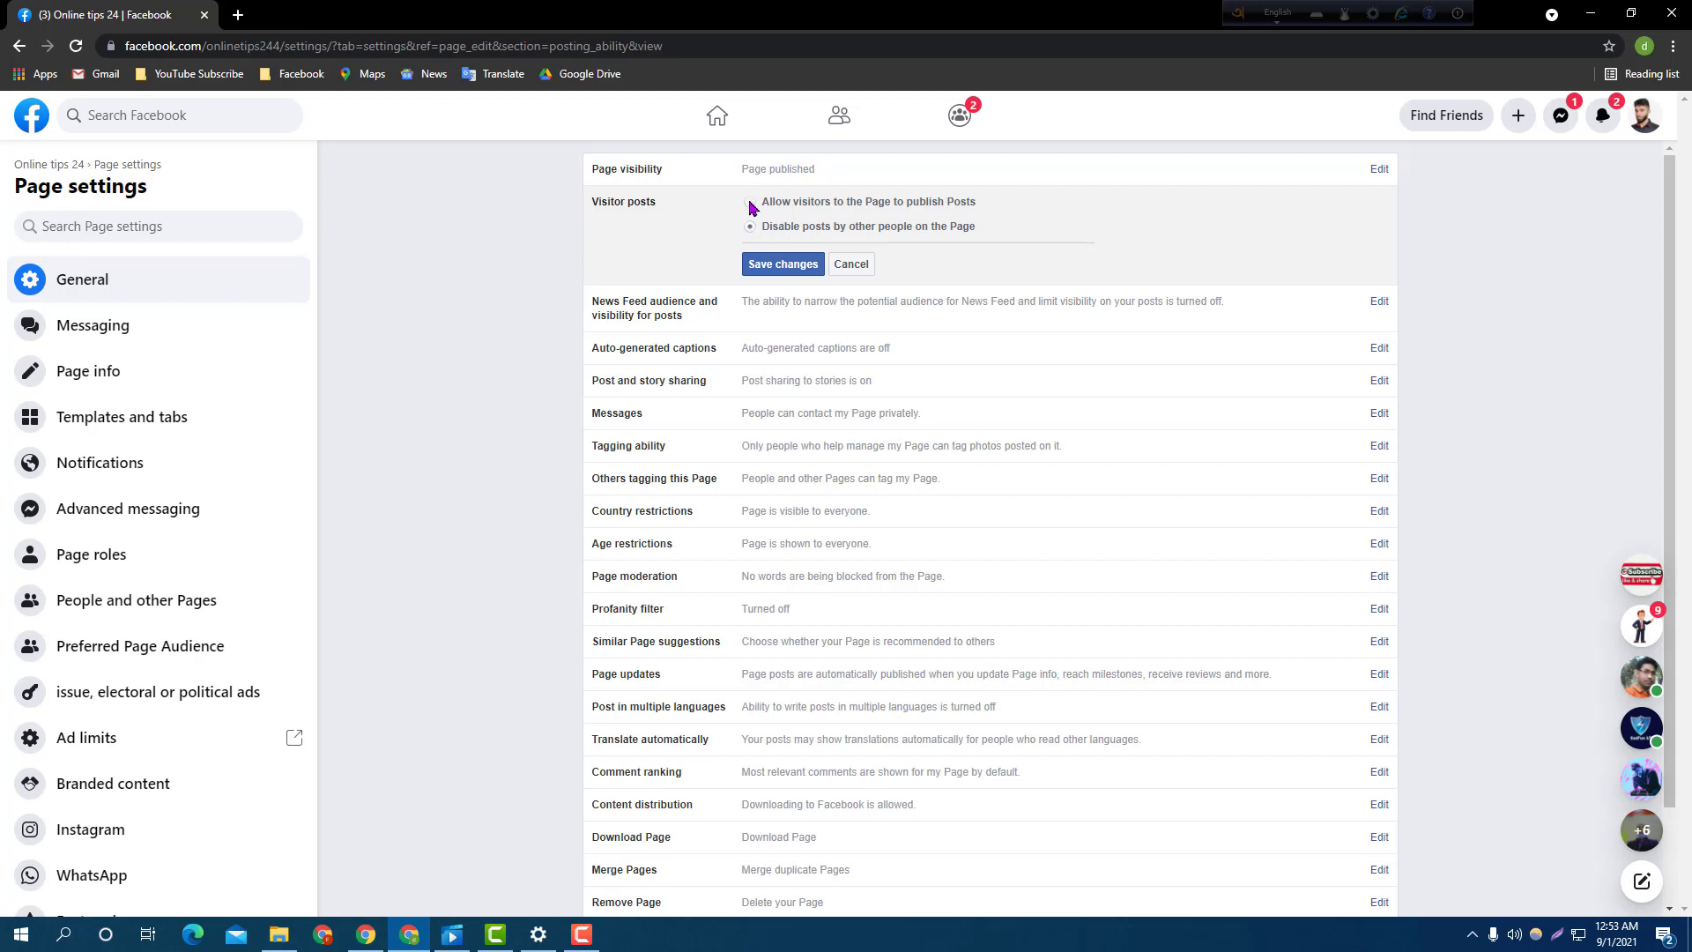
left_click(750, 203)
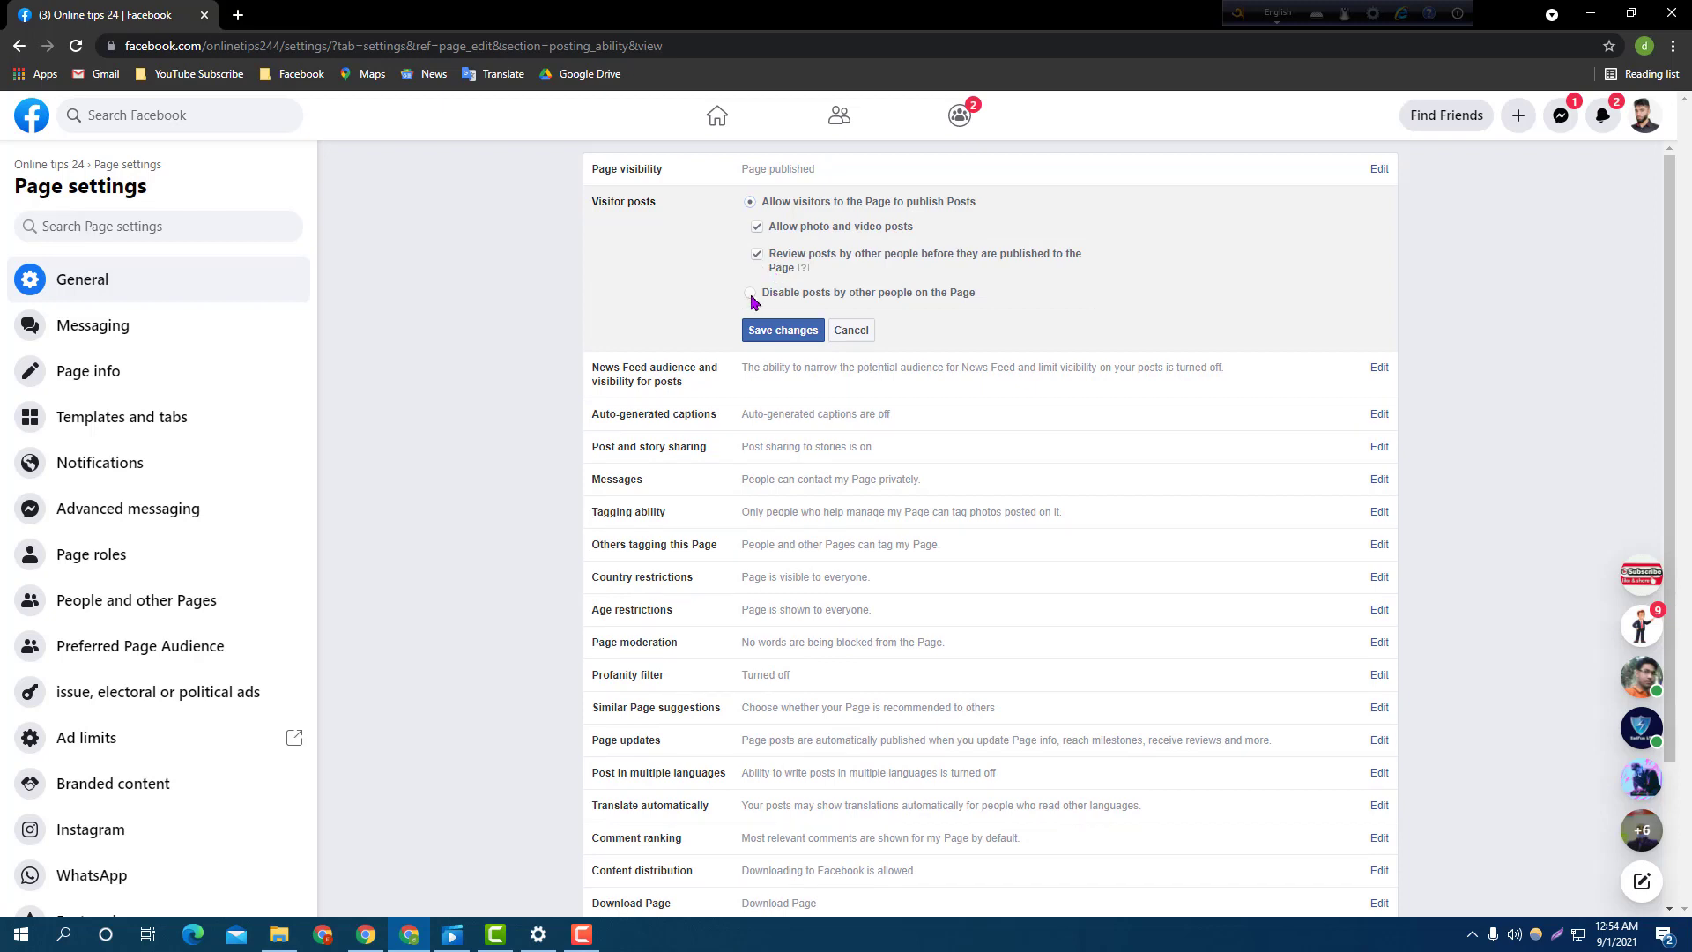
left_click(751, 295)
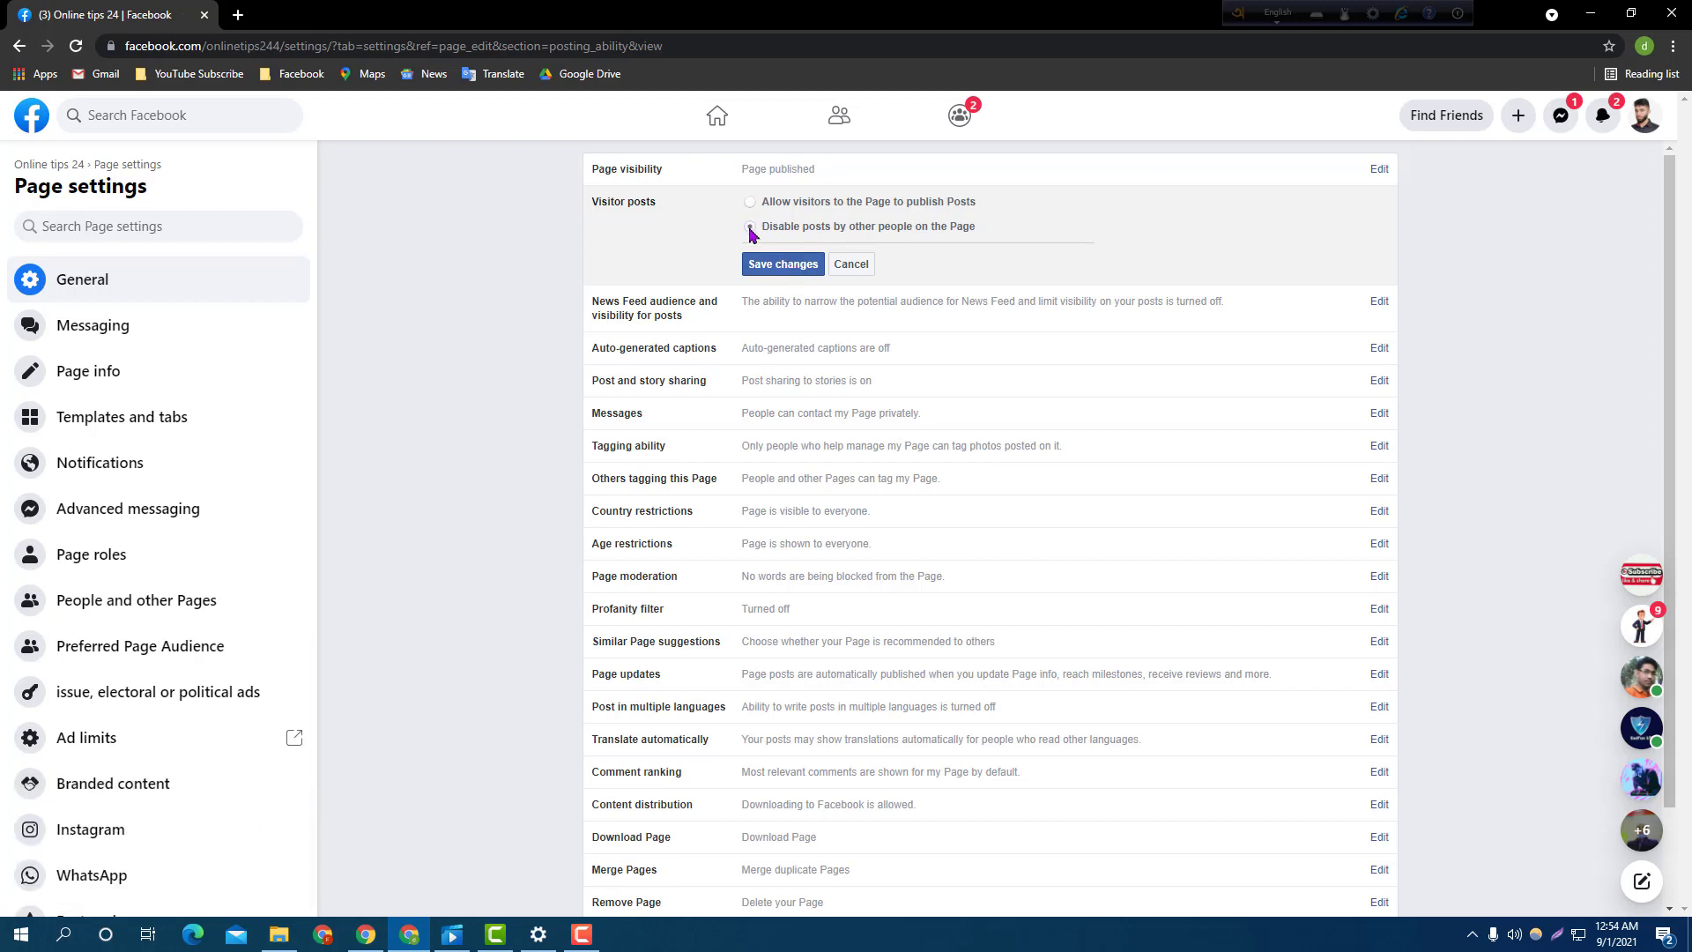
left_click(794, 264)
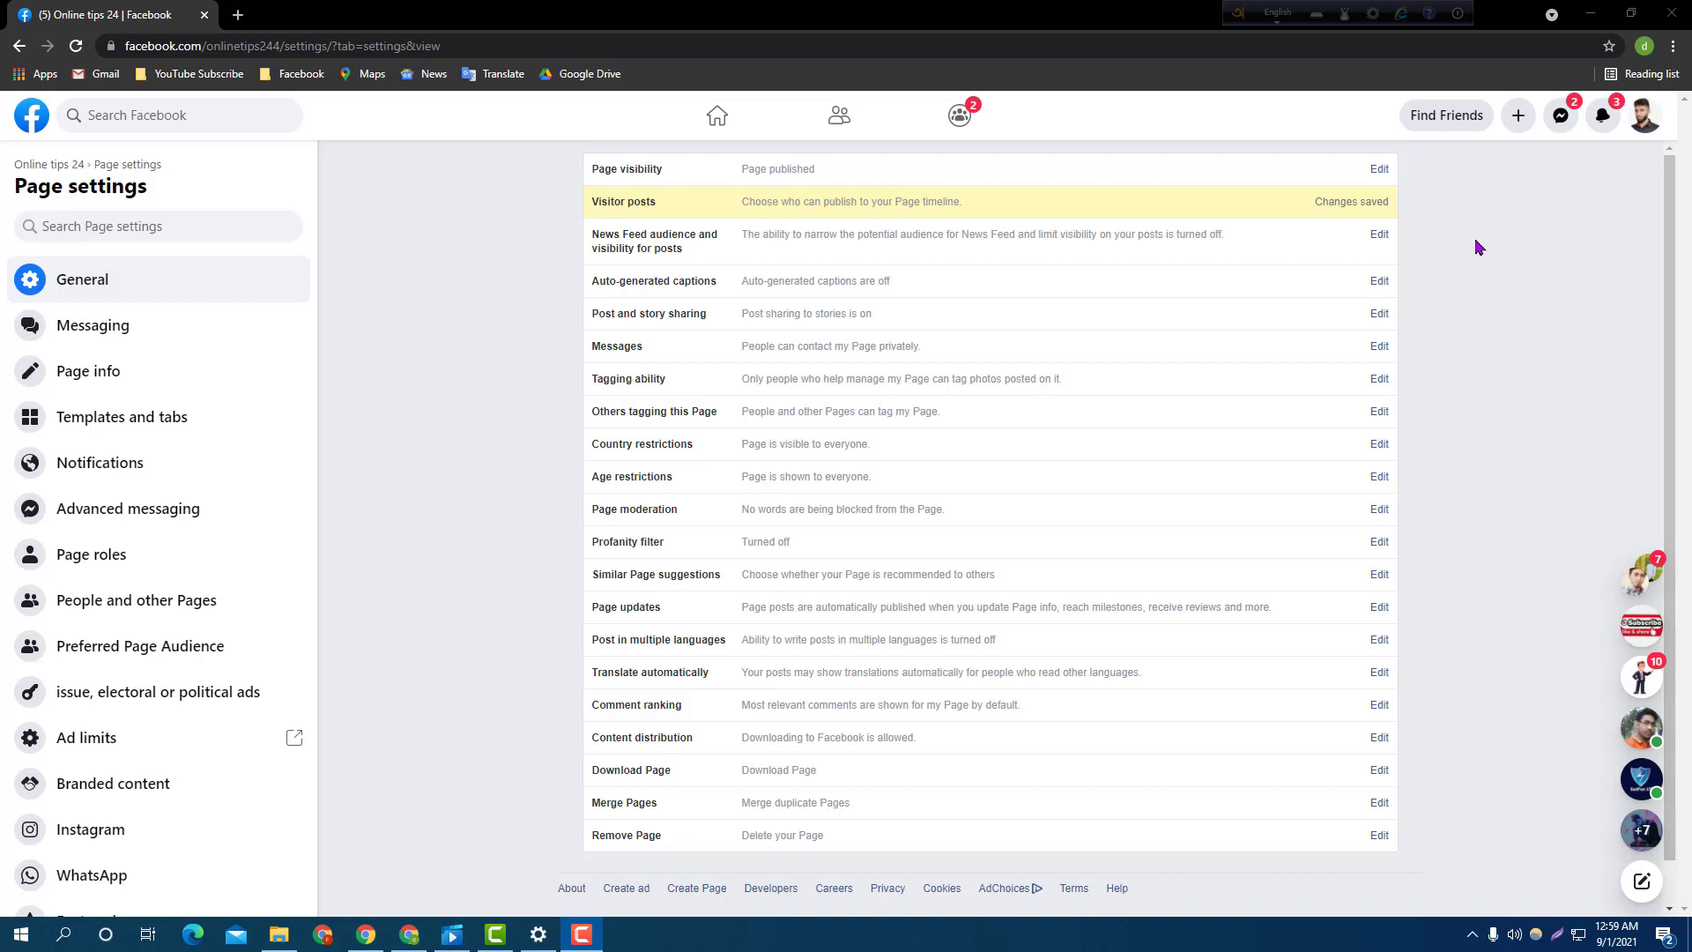
Allow the News Feed audience and visibility for posts option and save the change.
left_click_drag(1280, 177, 1380, 219)
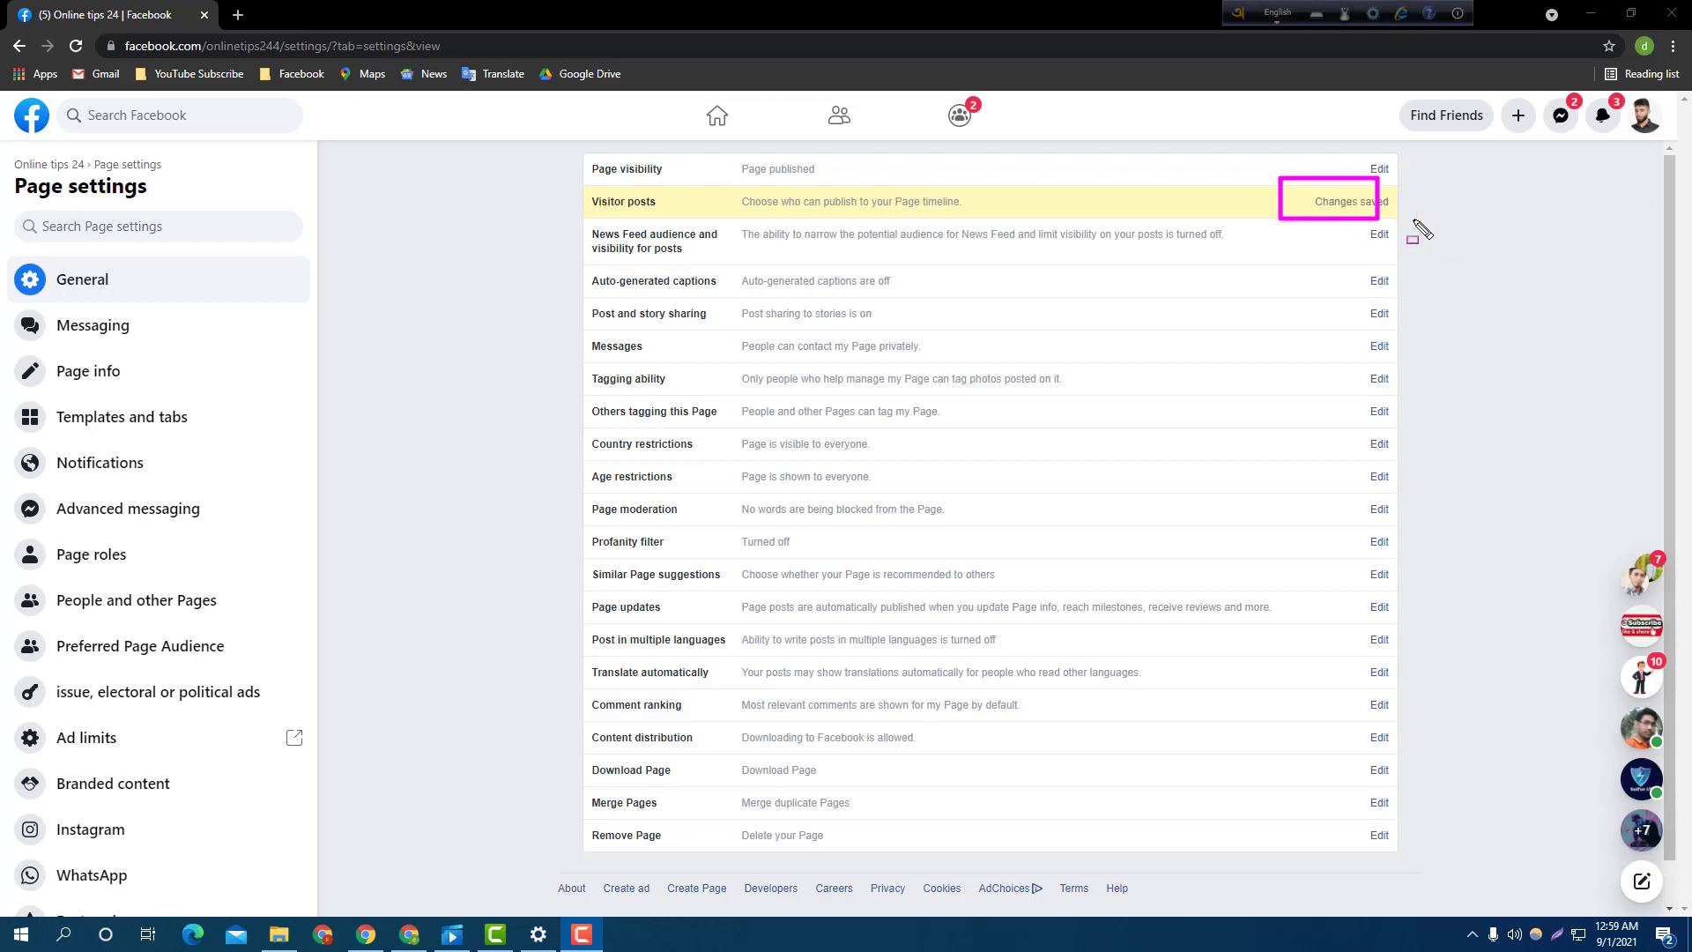
key("Escape")
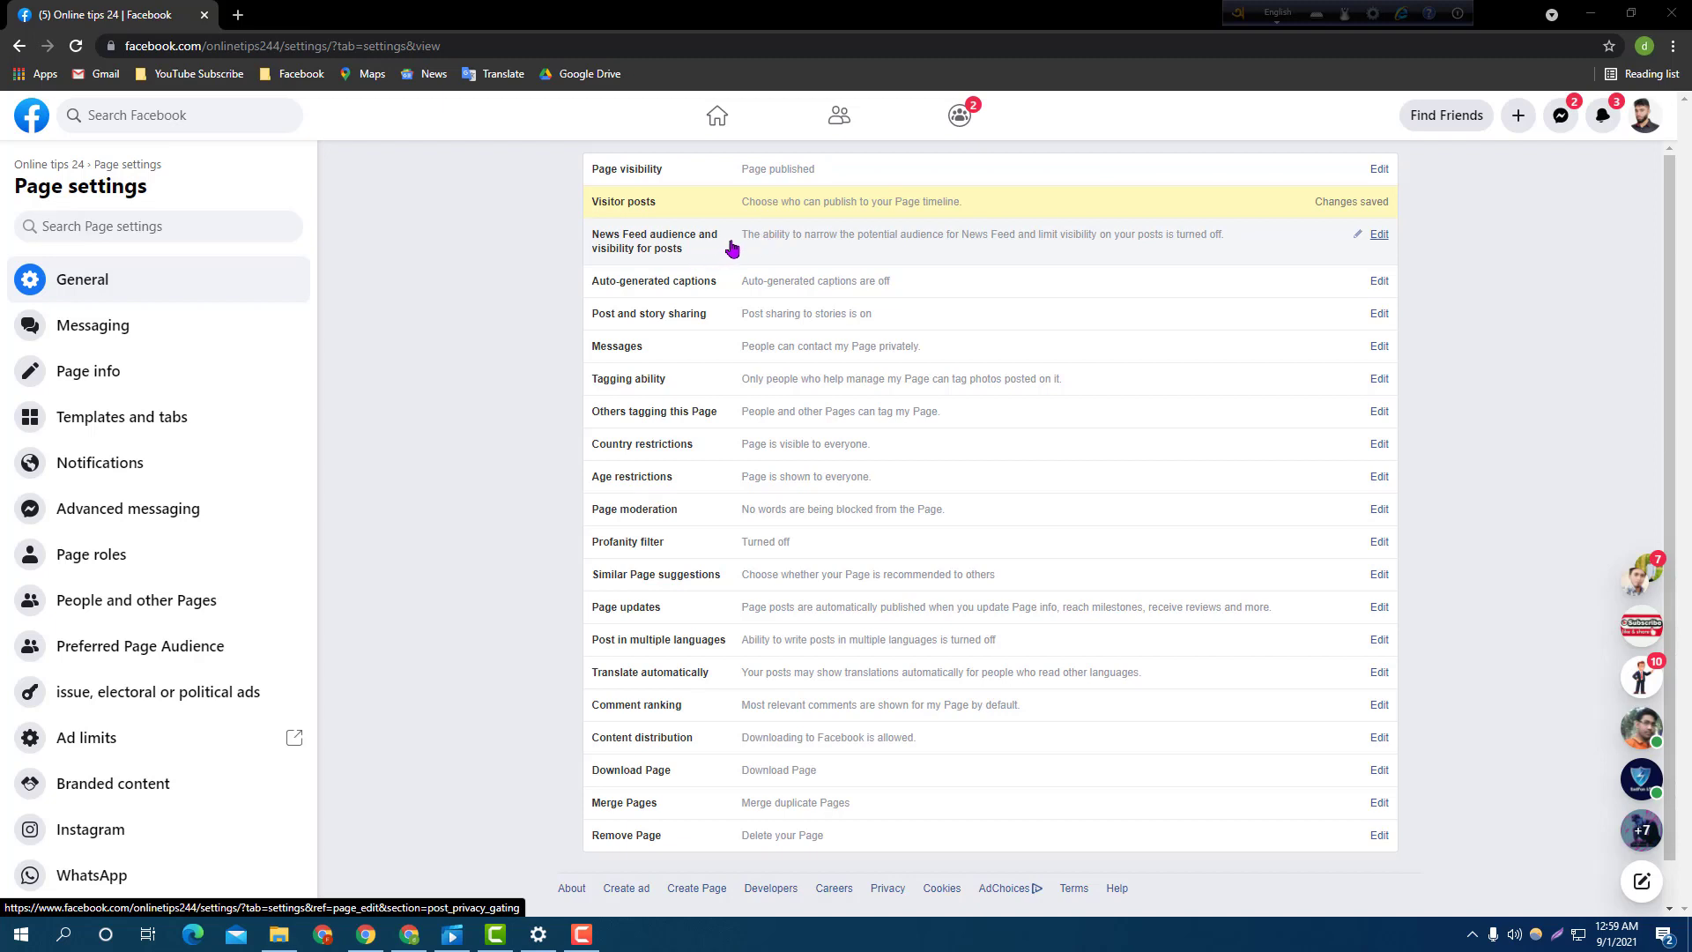
left_click(731, 248)
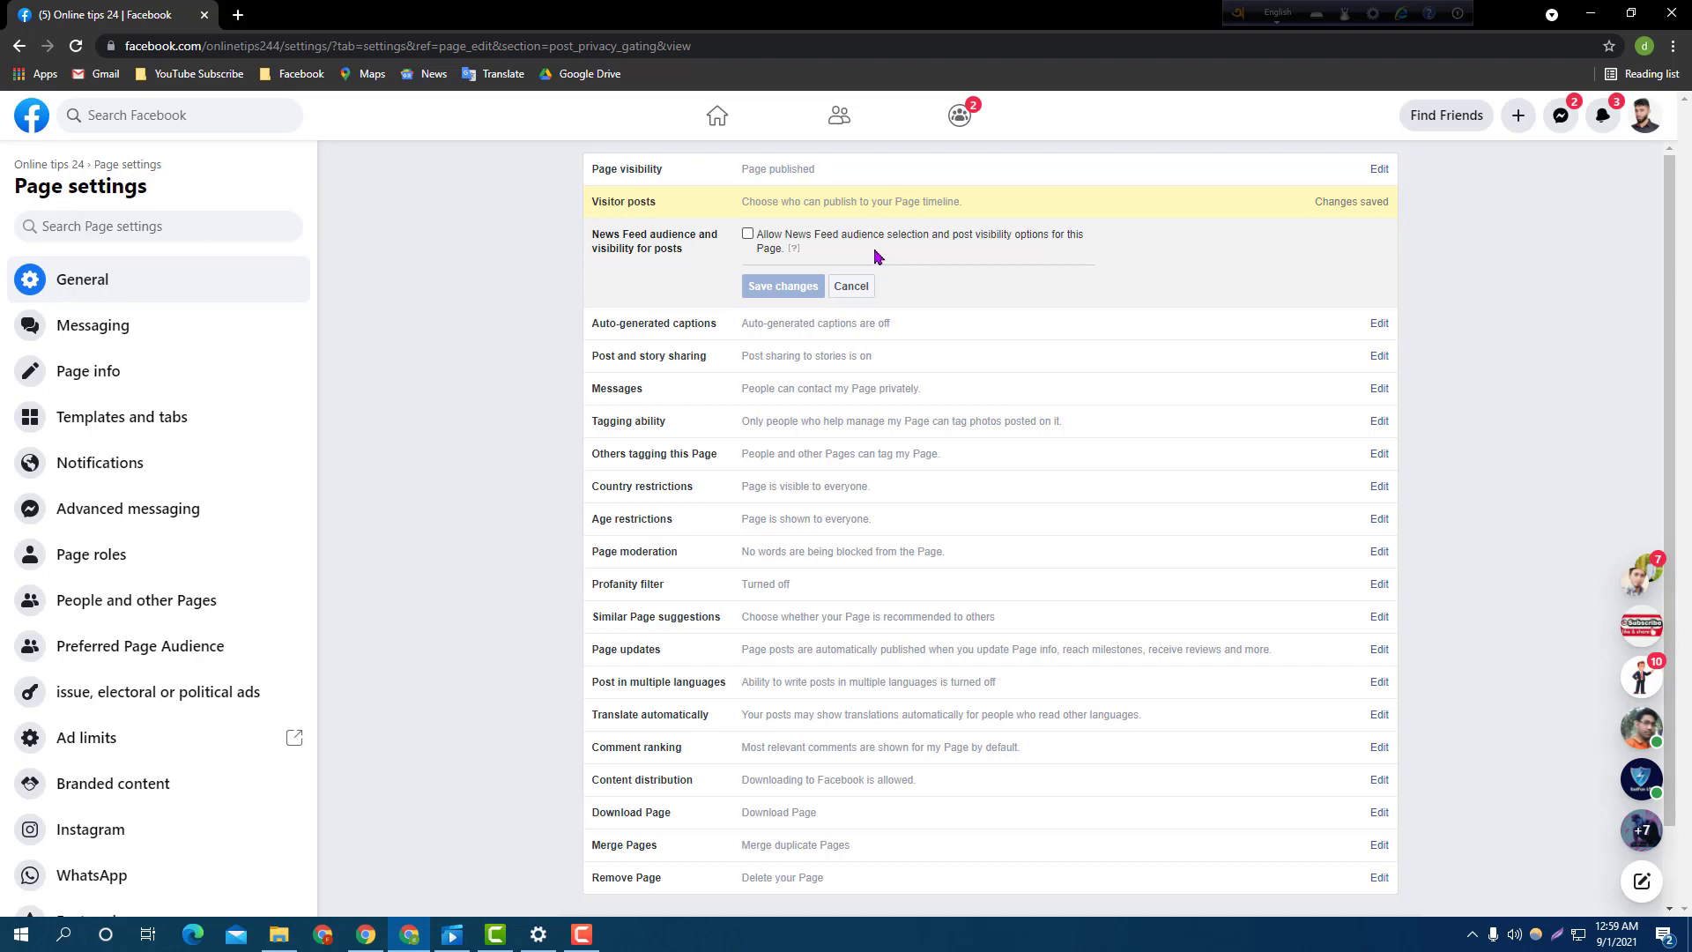
left_click(749, 234)
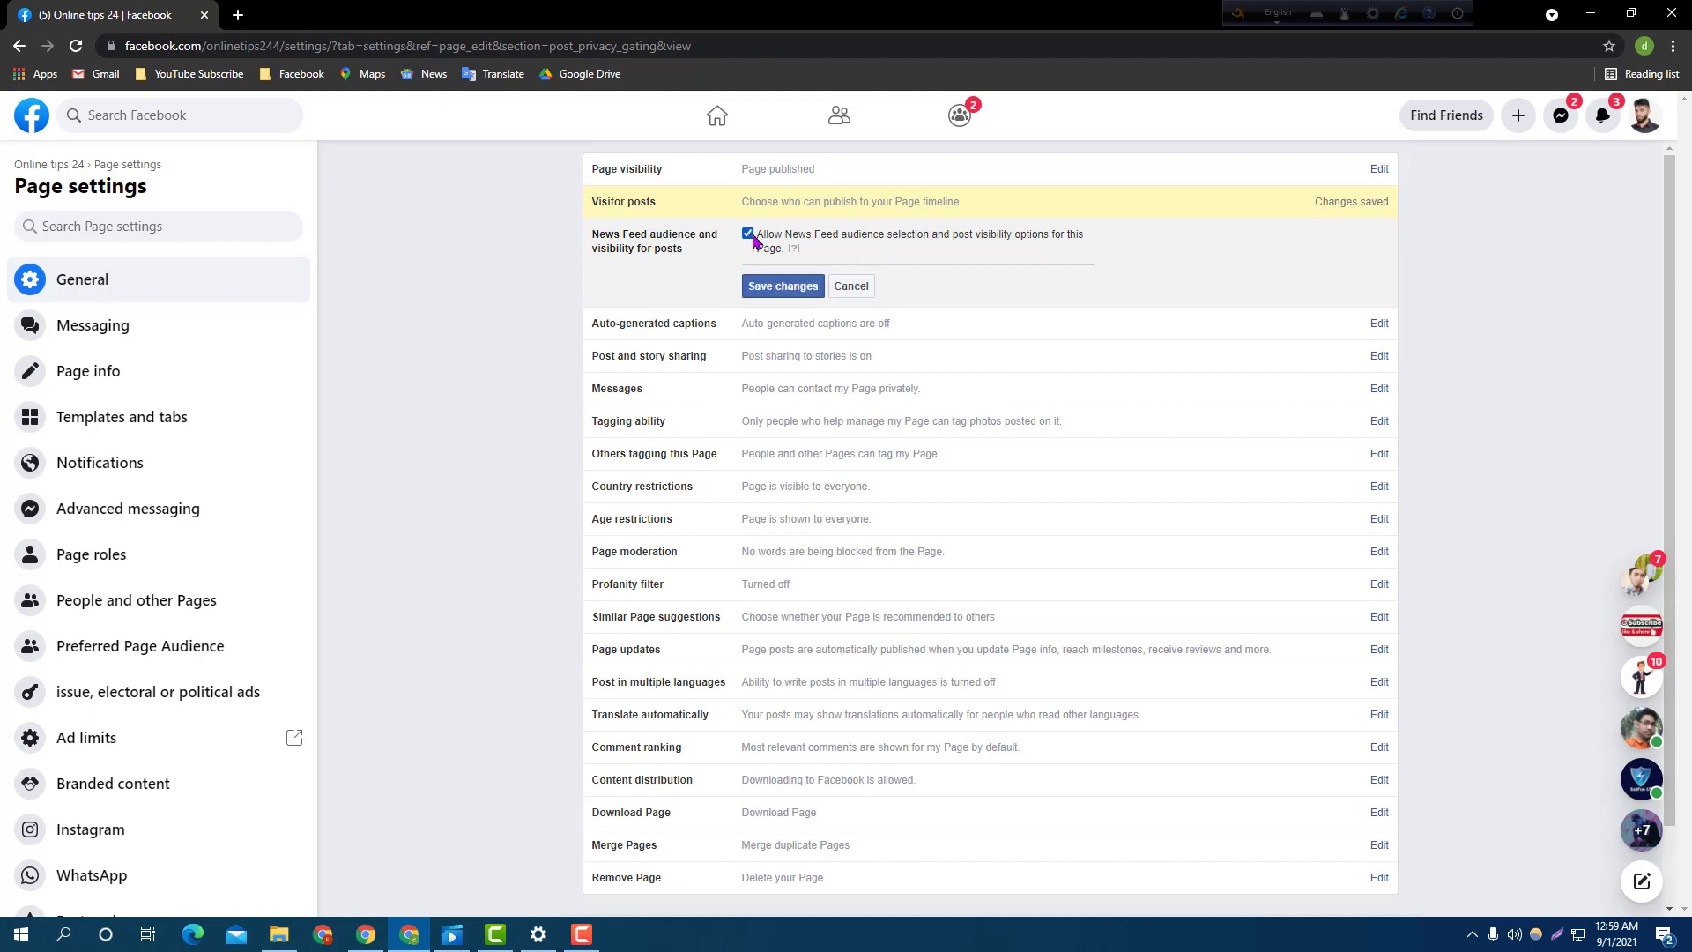
left_click(780, 288)
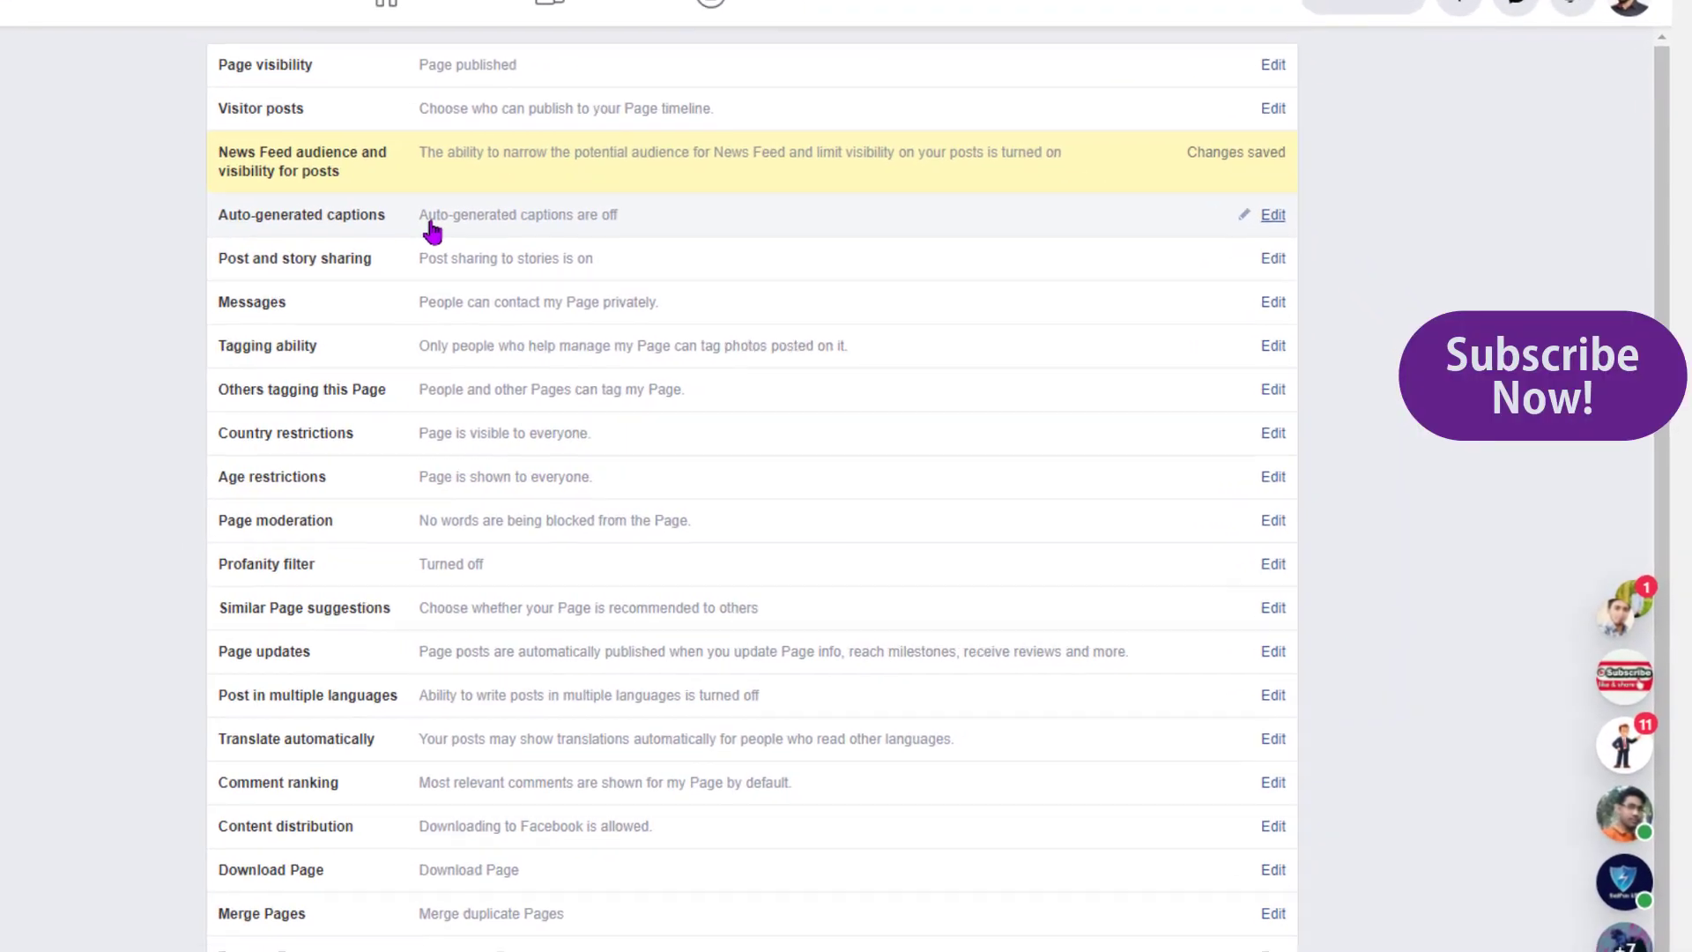
Leave Auto-generated captions set to 'Don't auto-generate captions' and close the editor.
left_click(406, 221)
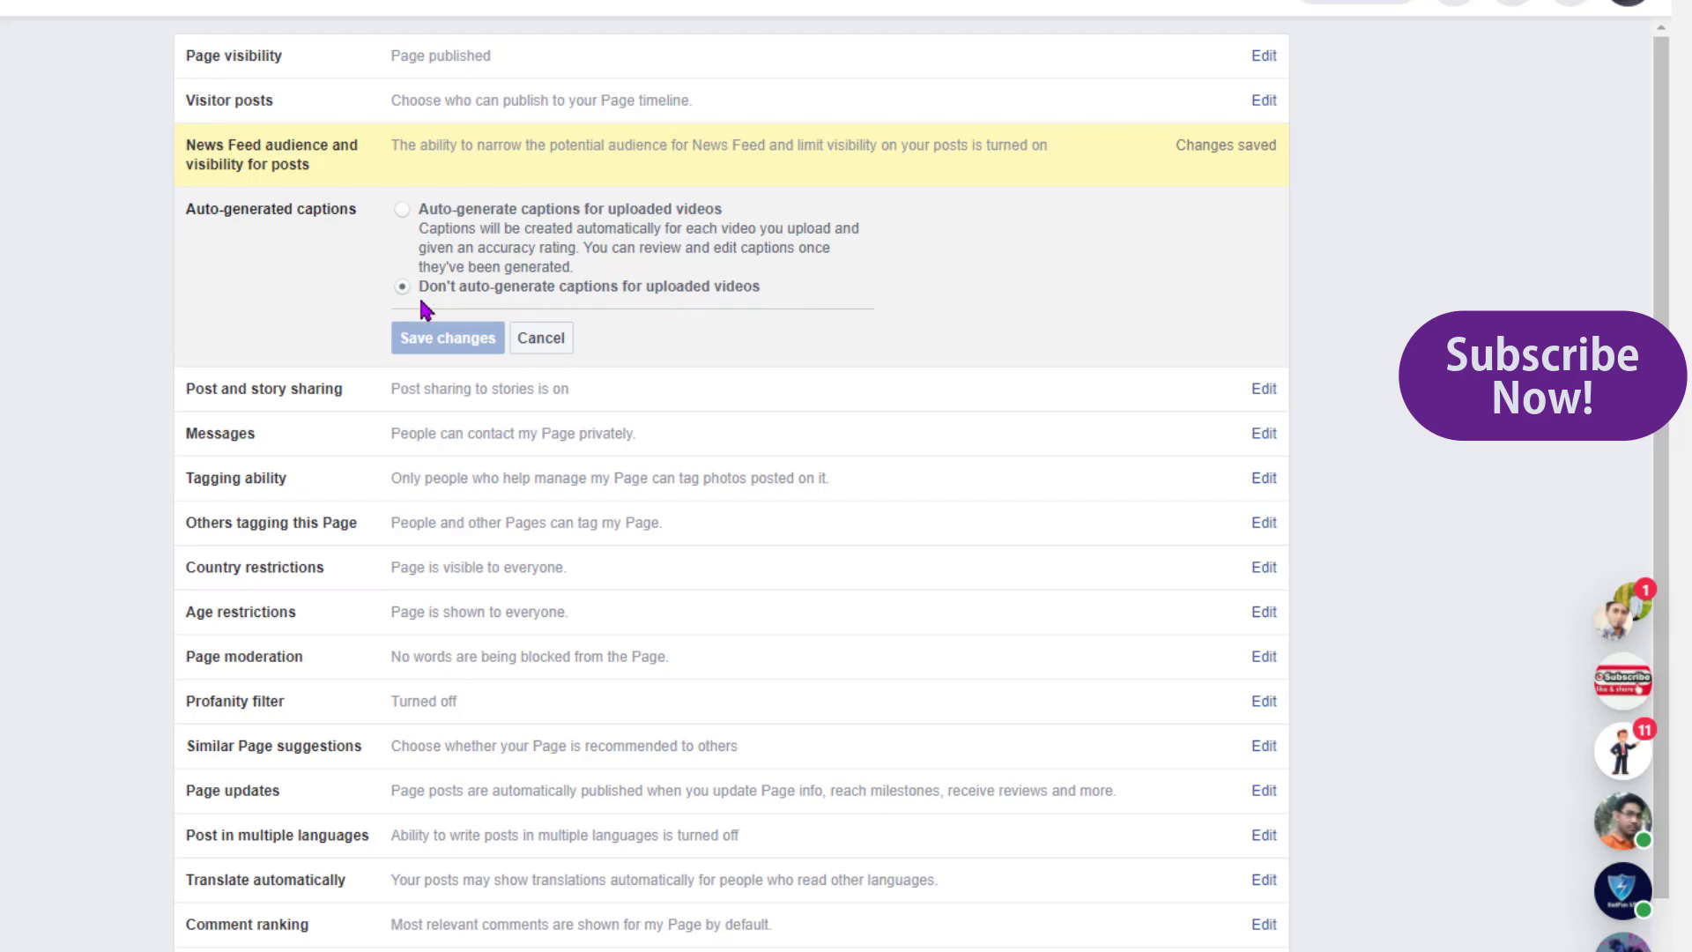
left_click(533, 346)
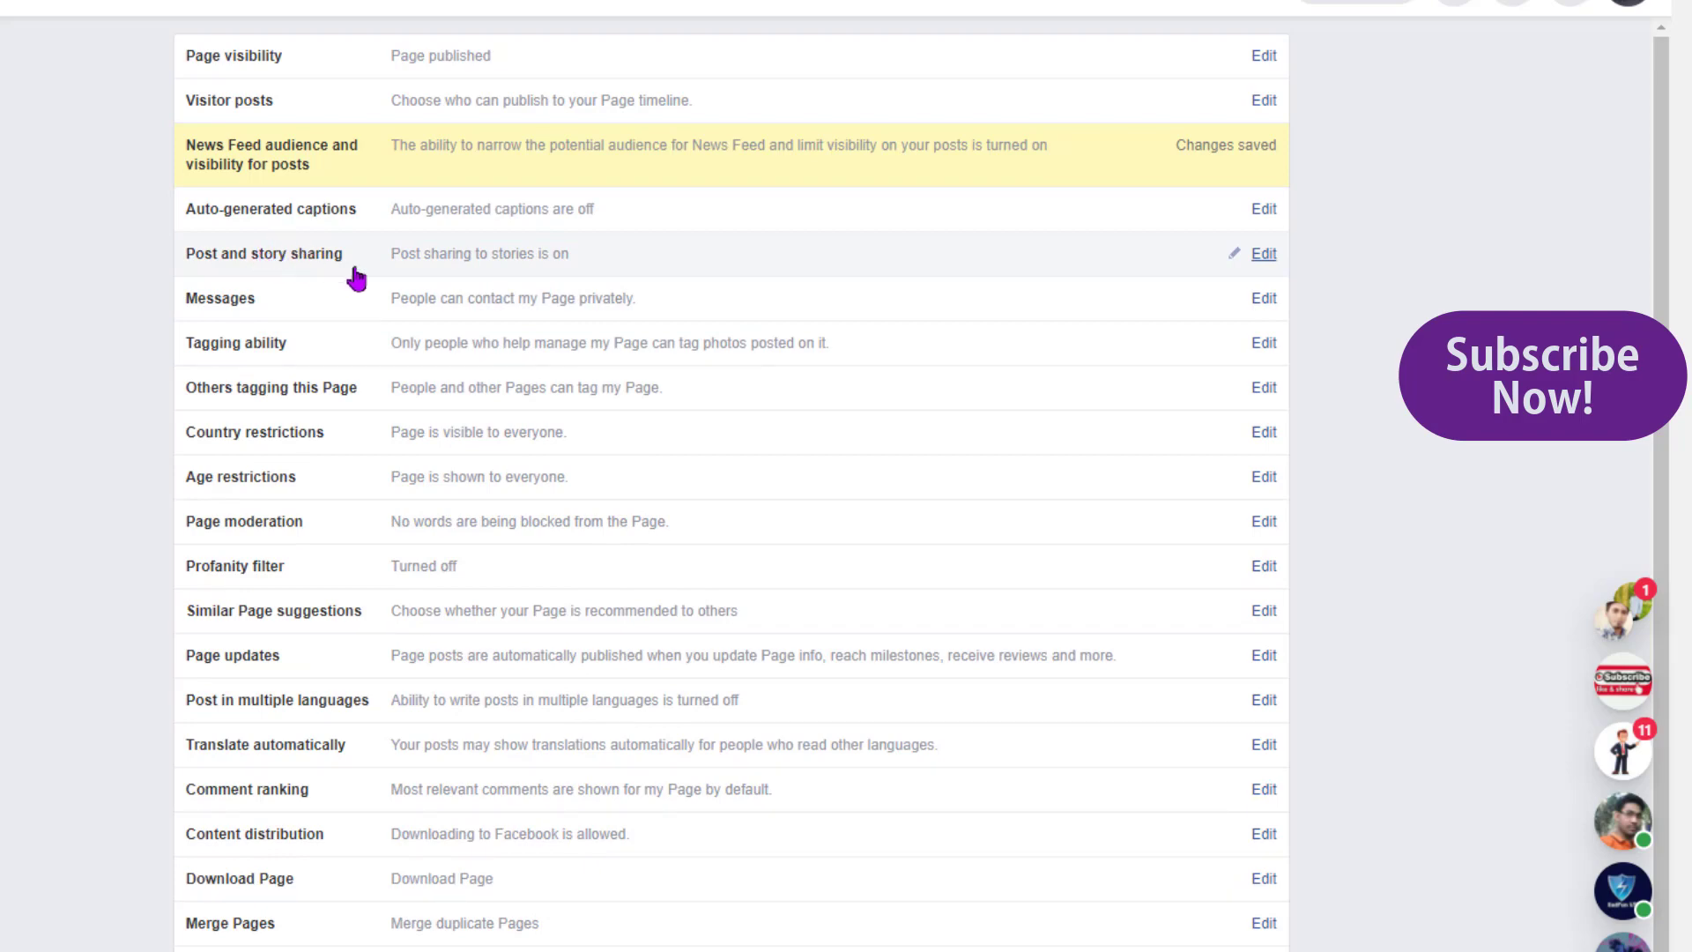
left_click(416, 270)
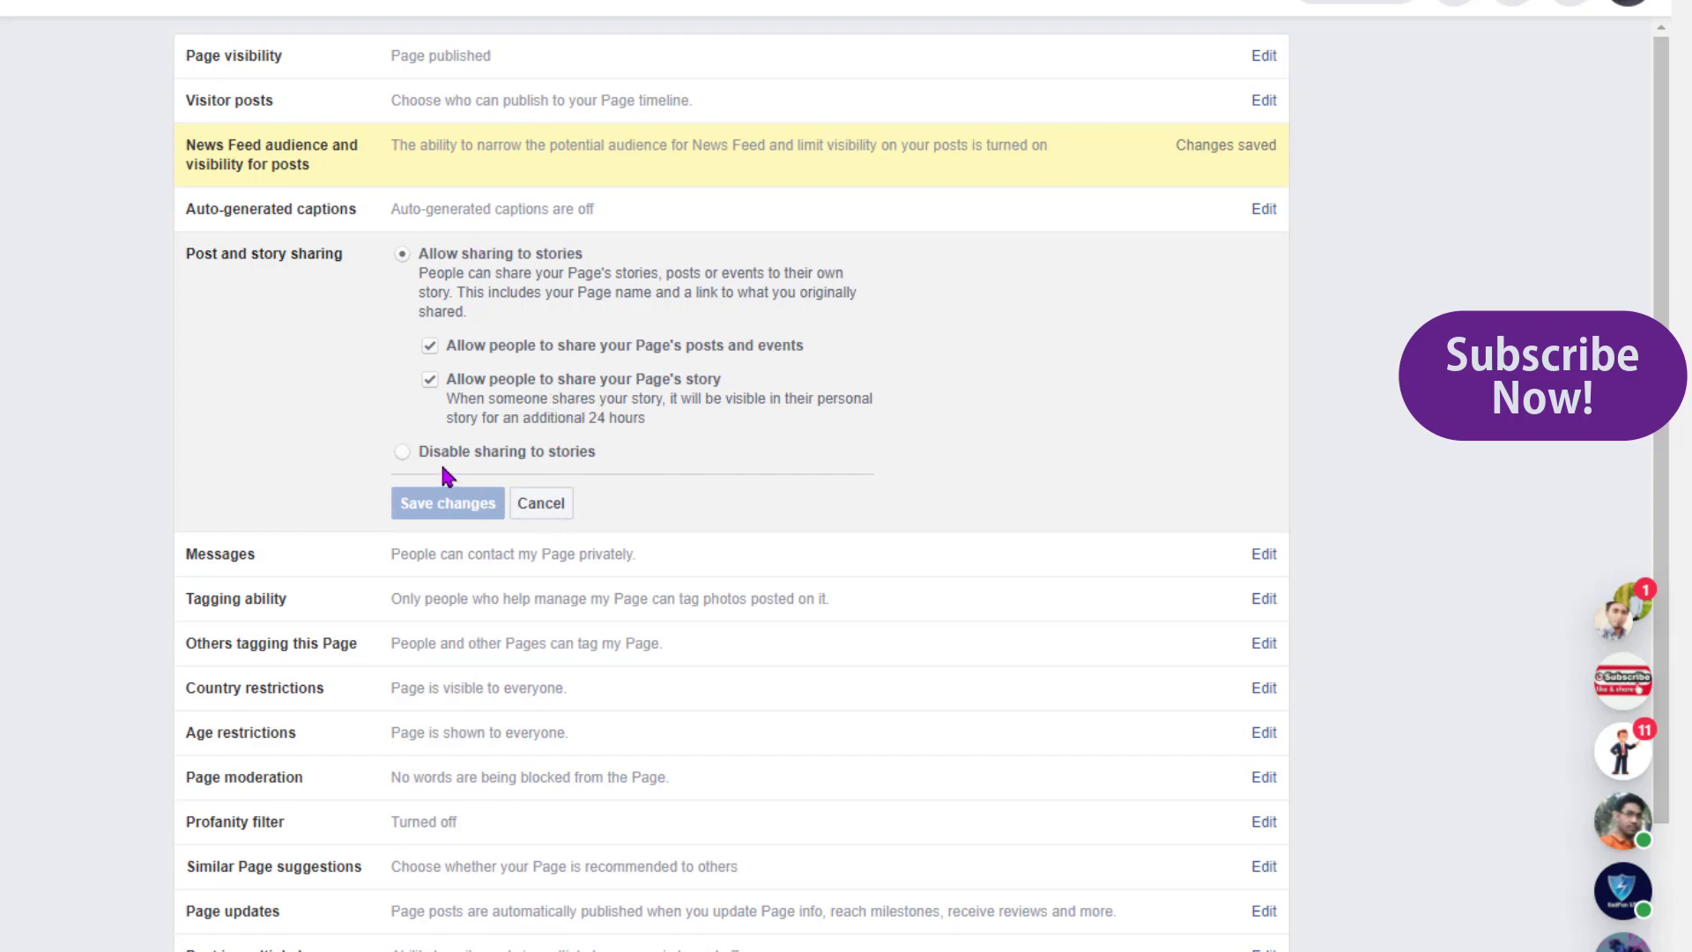
left_click(534, 509)
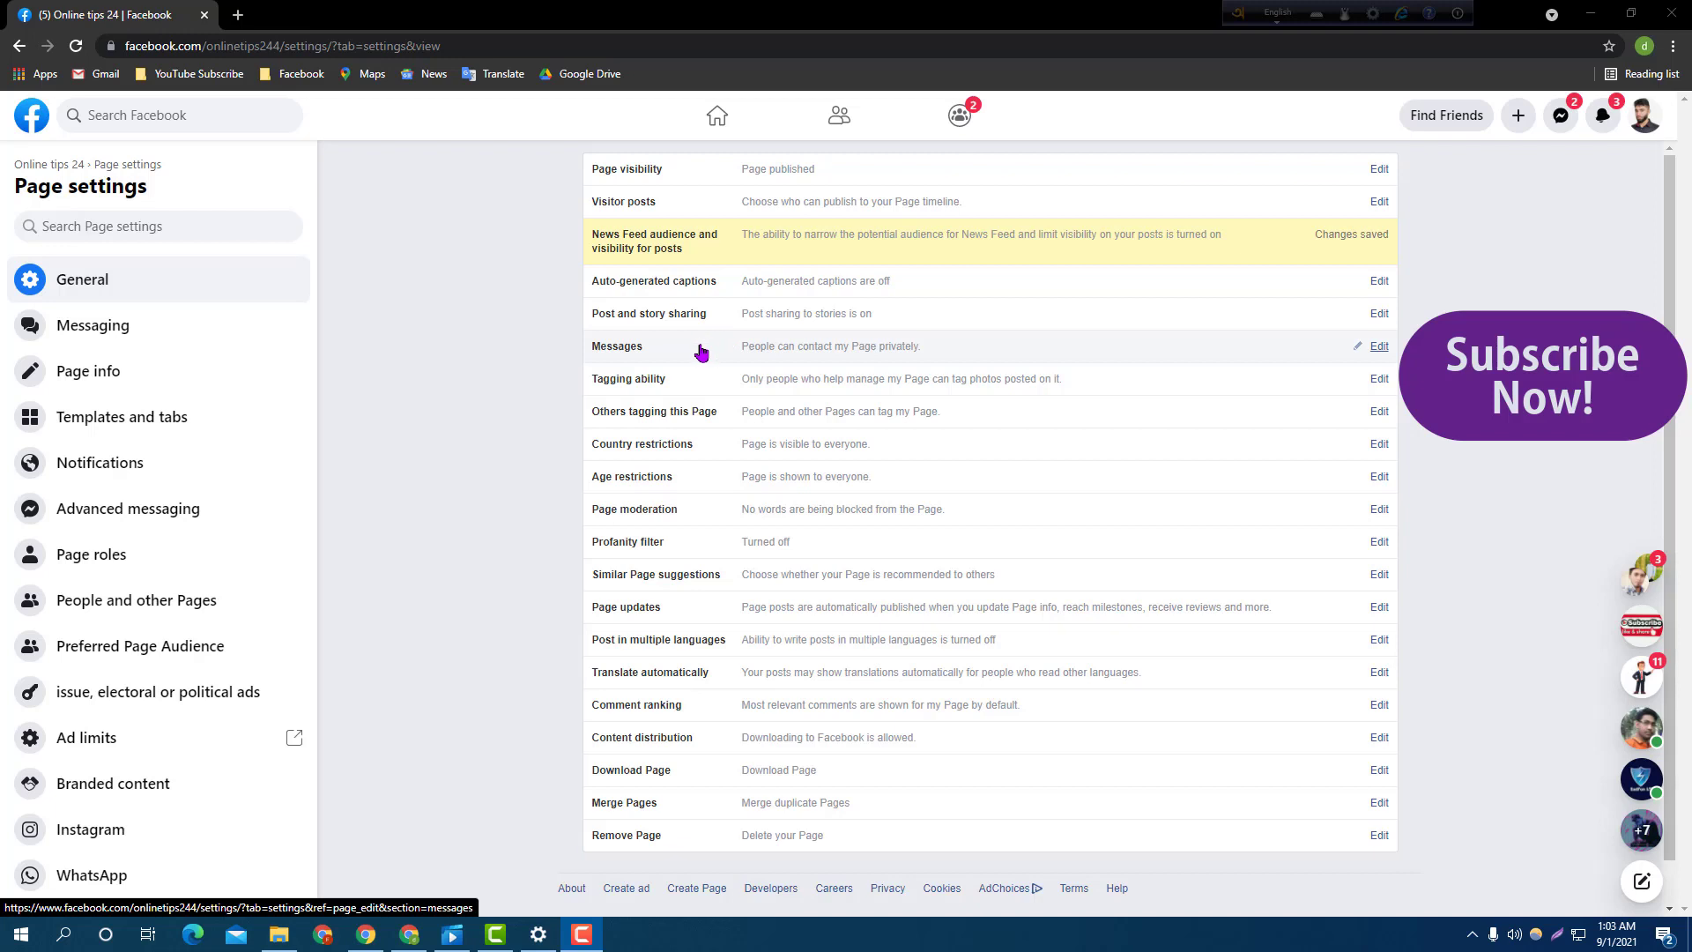
left_click(708, 353)
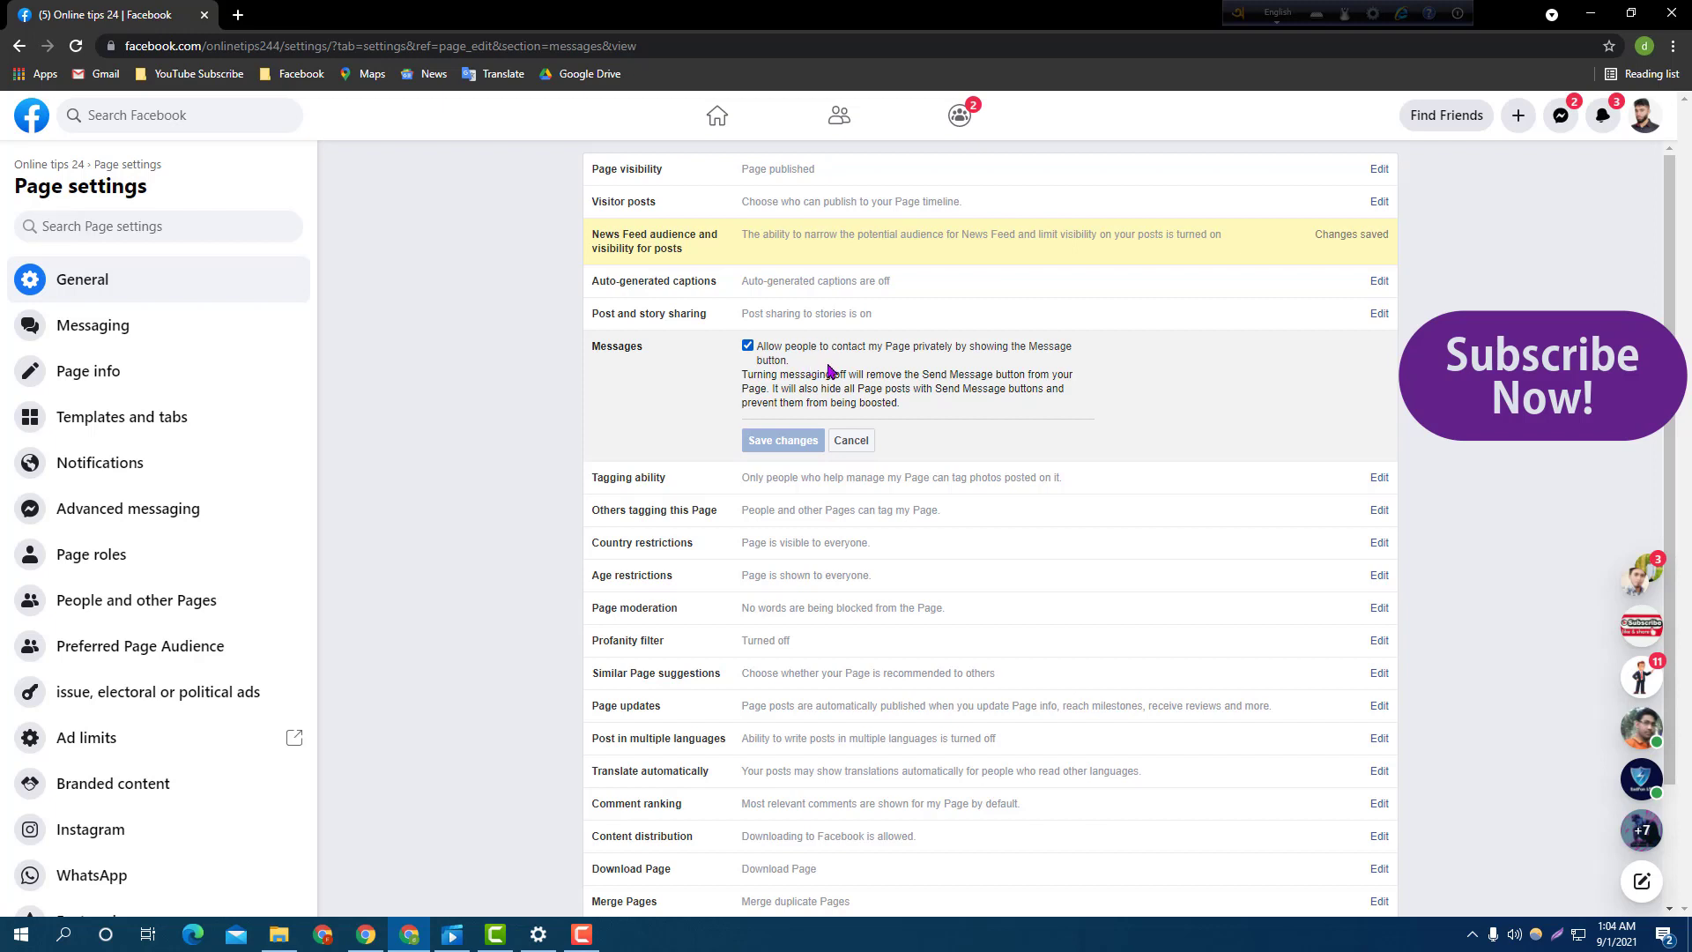
left_click_drag(900, 405, 857, 401)
left_click(864, 397)
left_click(853, 444)
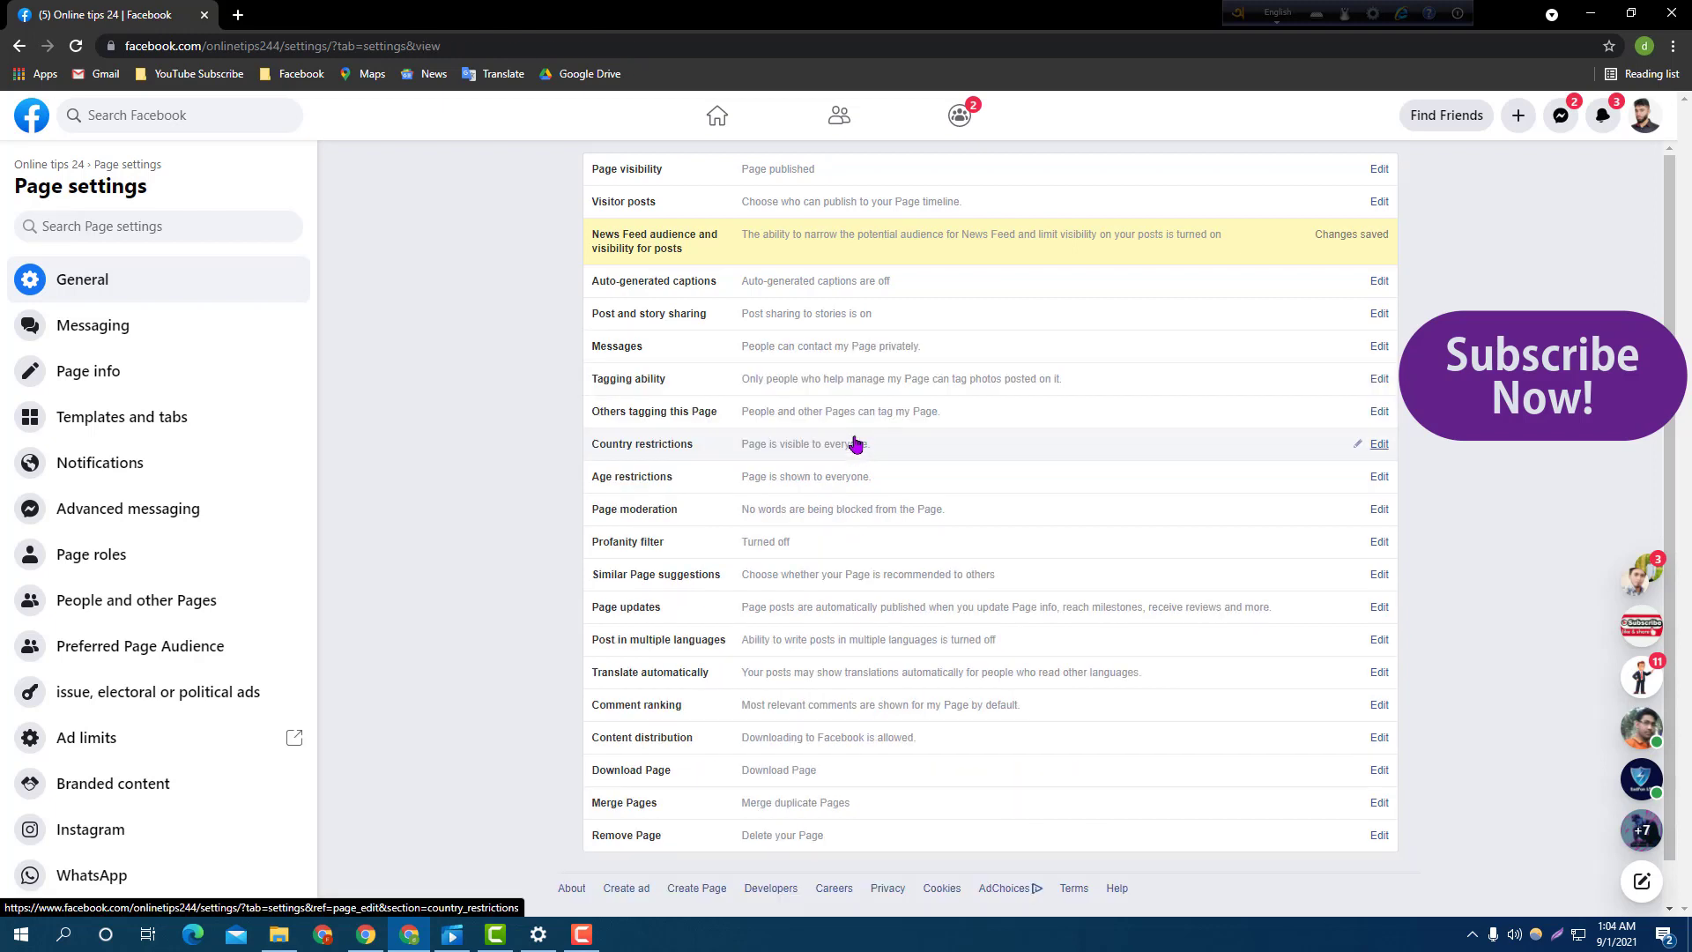
left_click(707, 395)
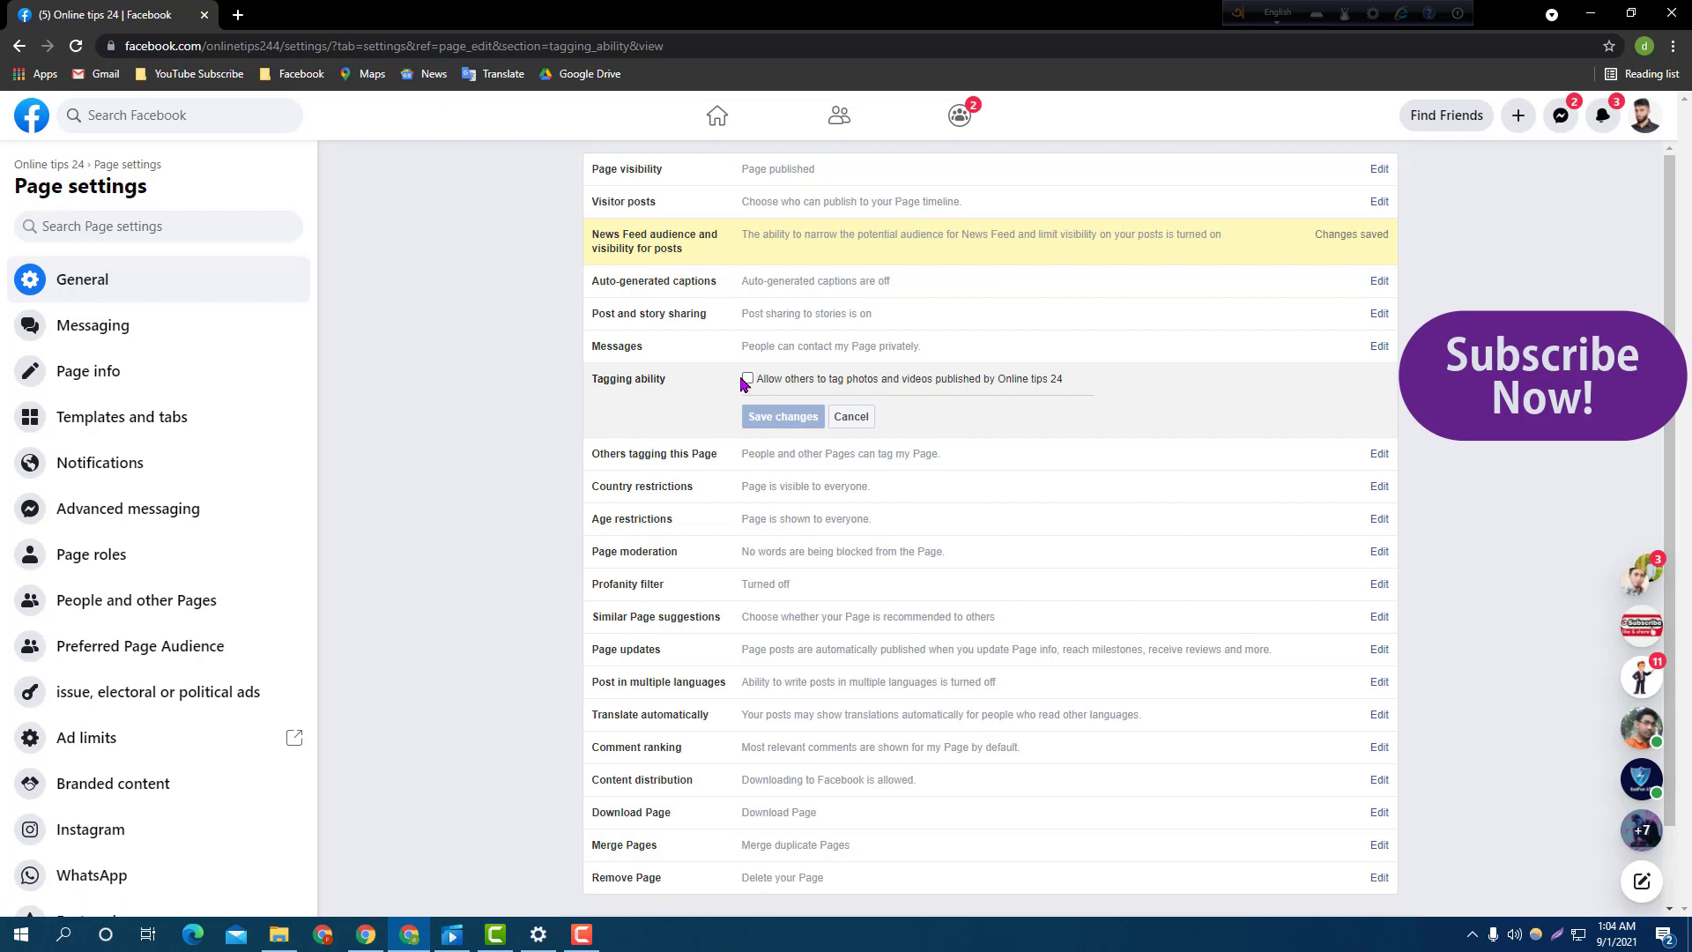
left_click(852, 418)
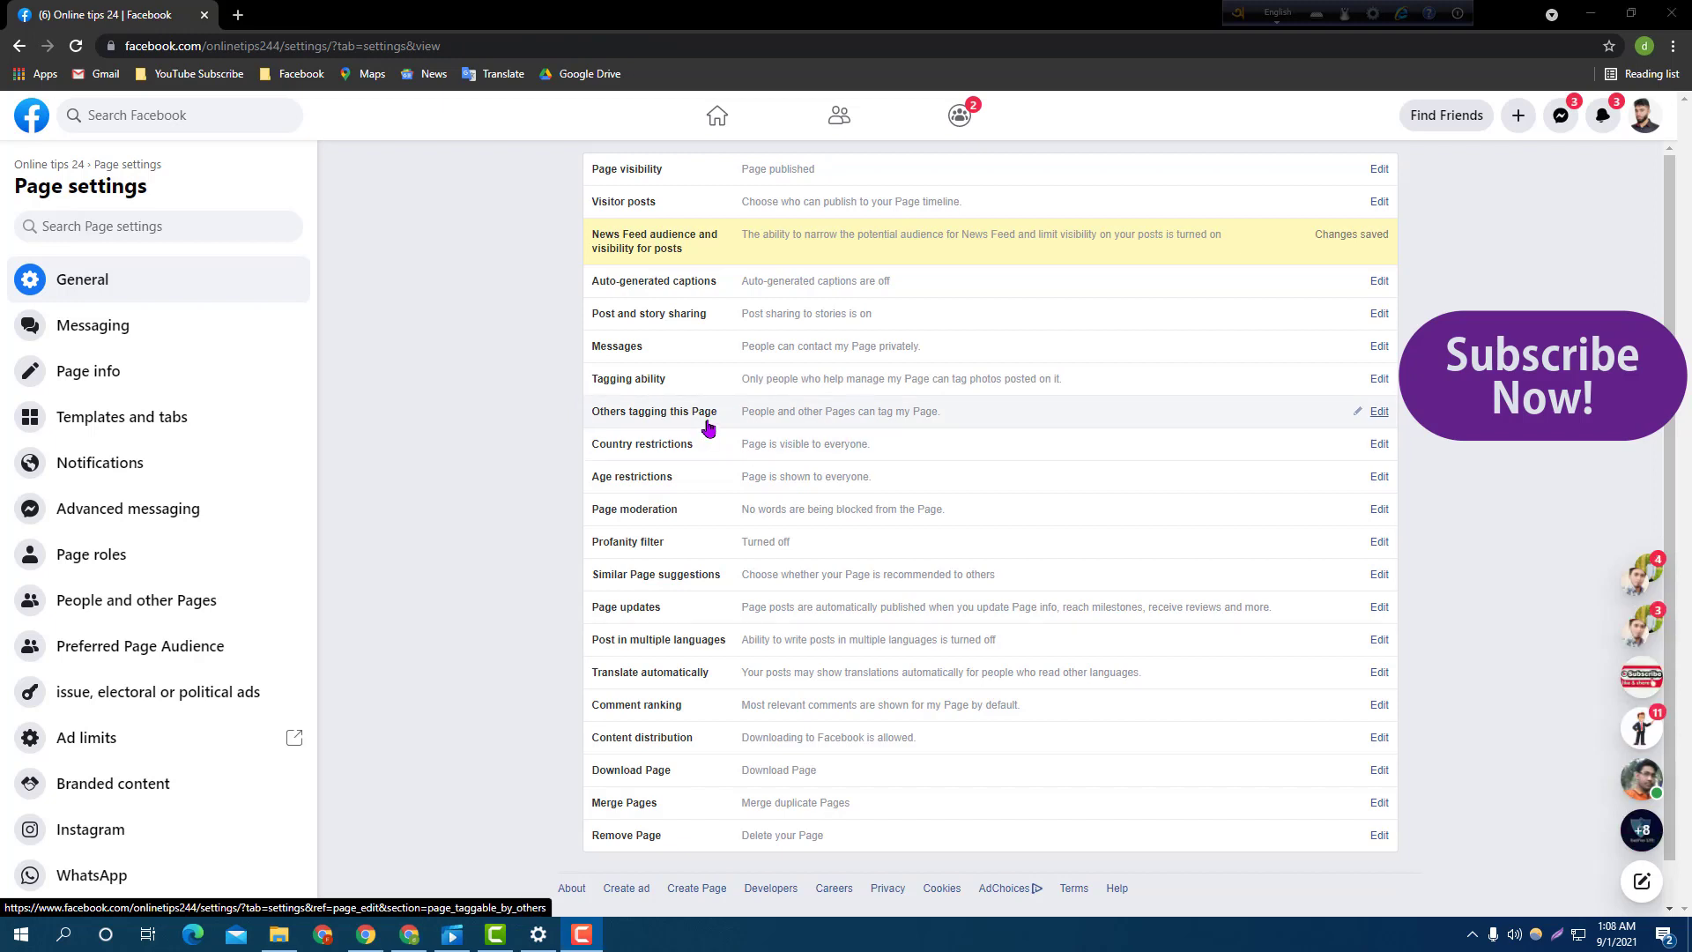
Uncheck 'Allow people and other Pages to tag' under Others tagging this Page and save.
left_click(710, 427)
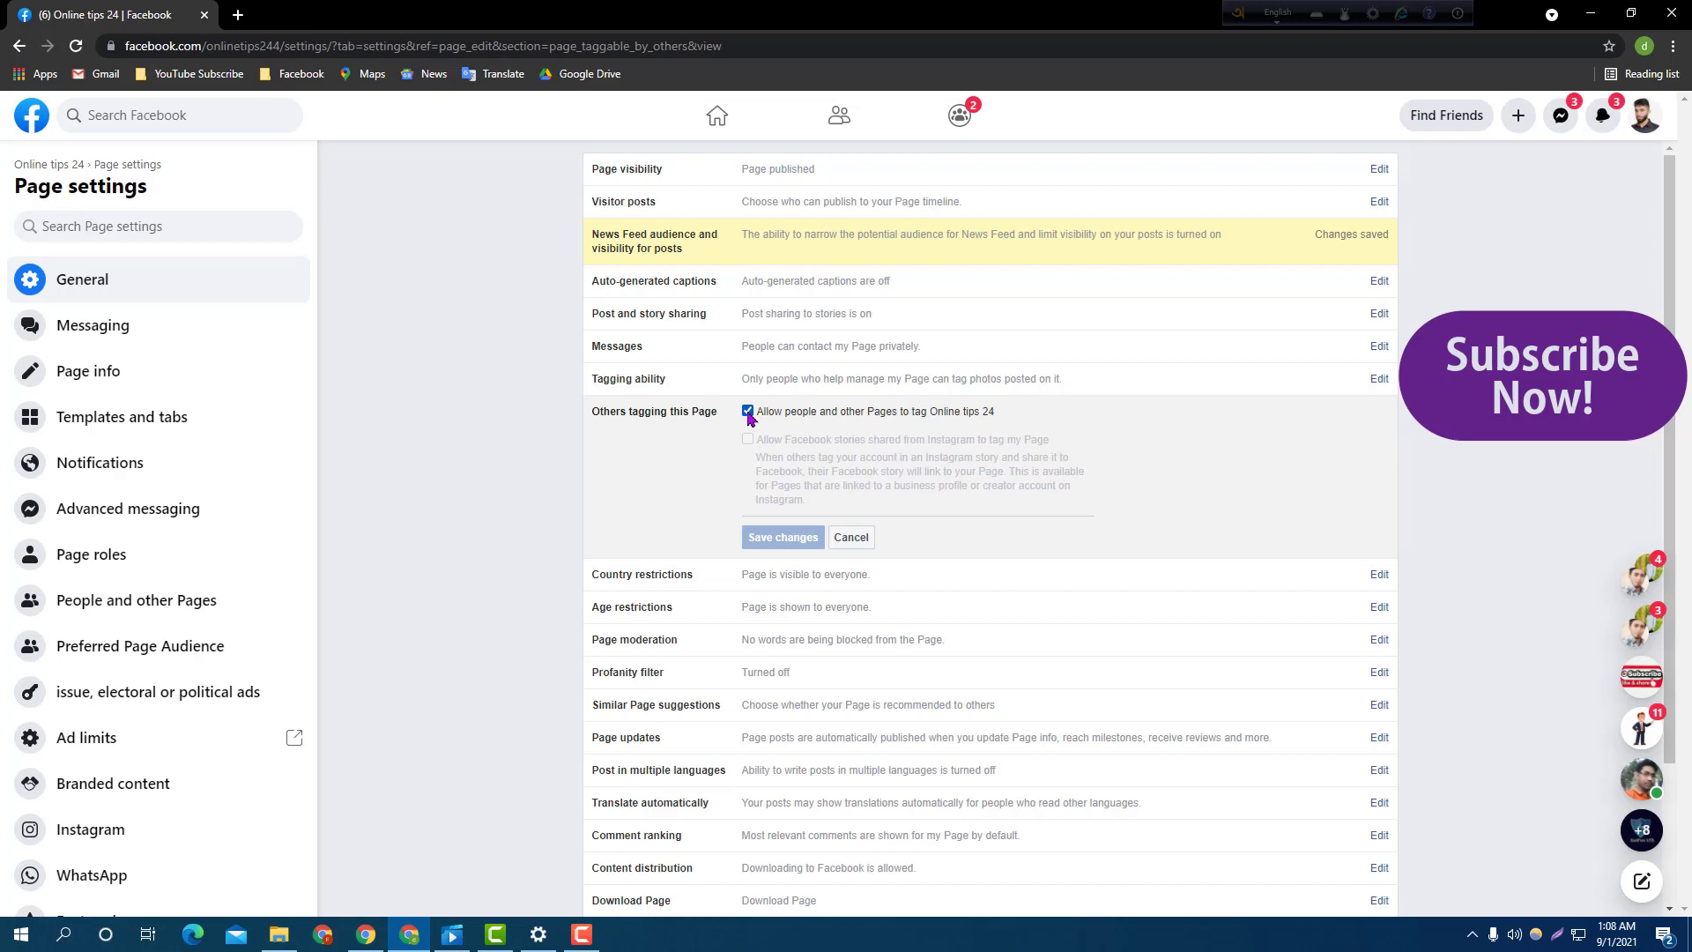
left_click(747, 411)
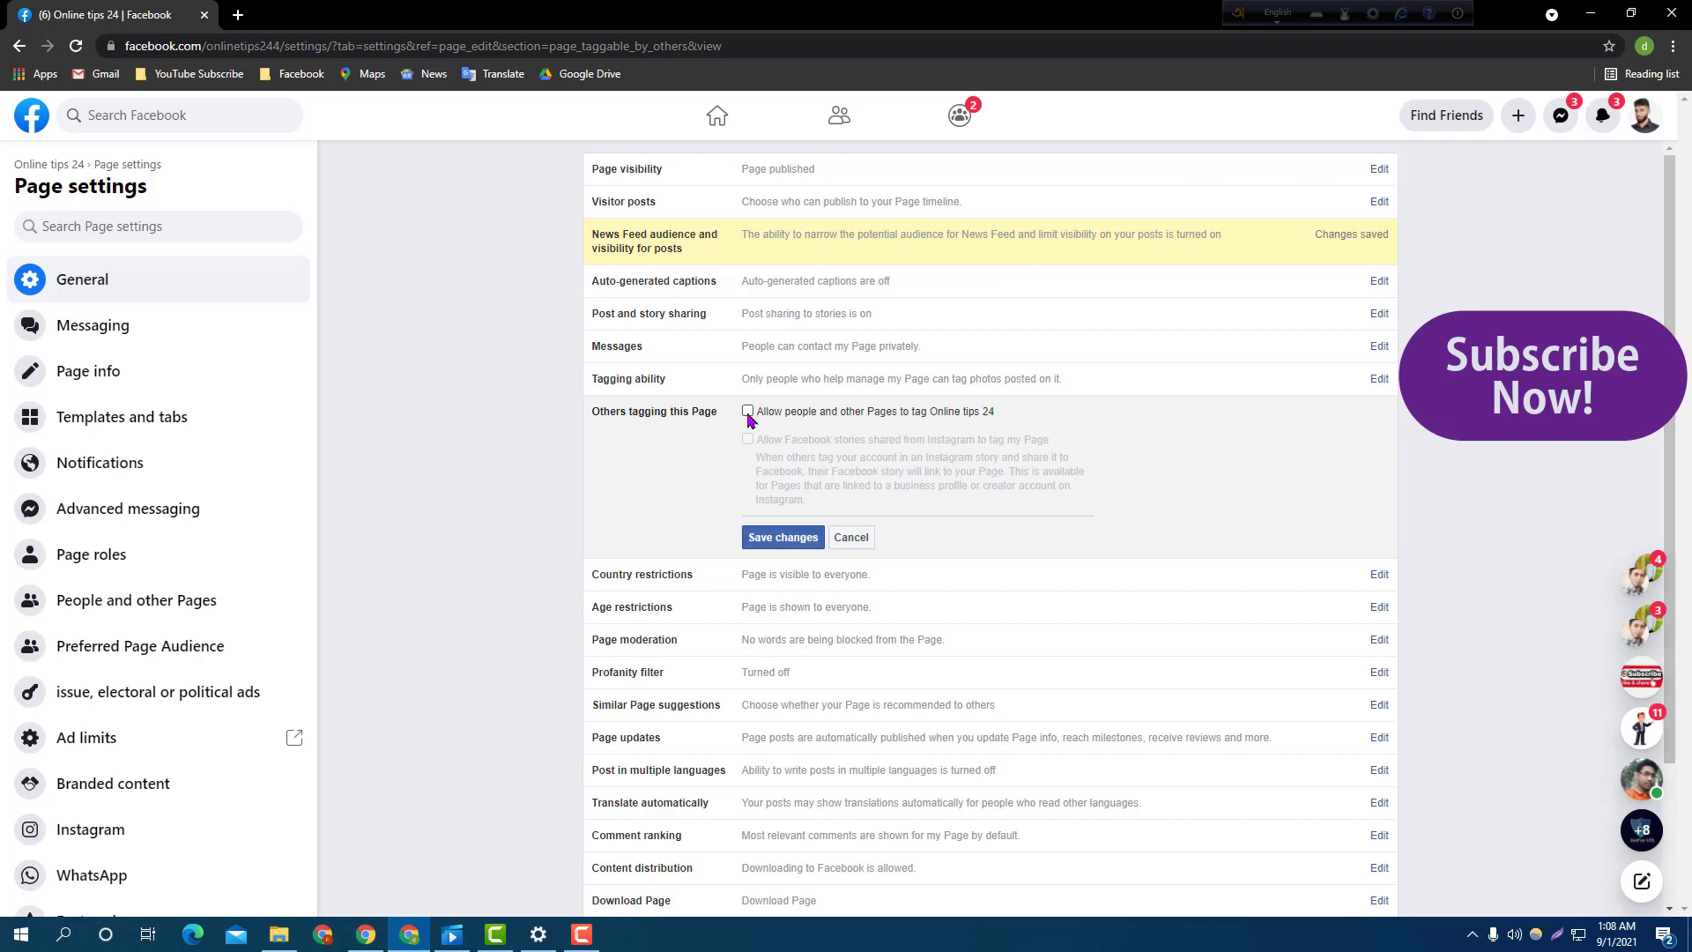
left_click(781, 541)
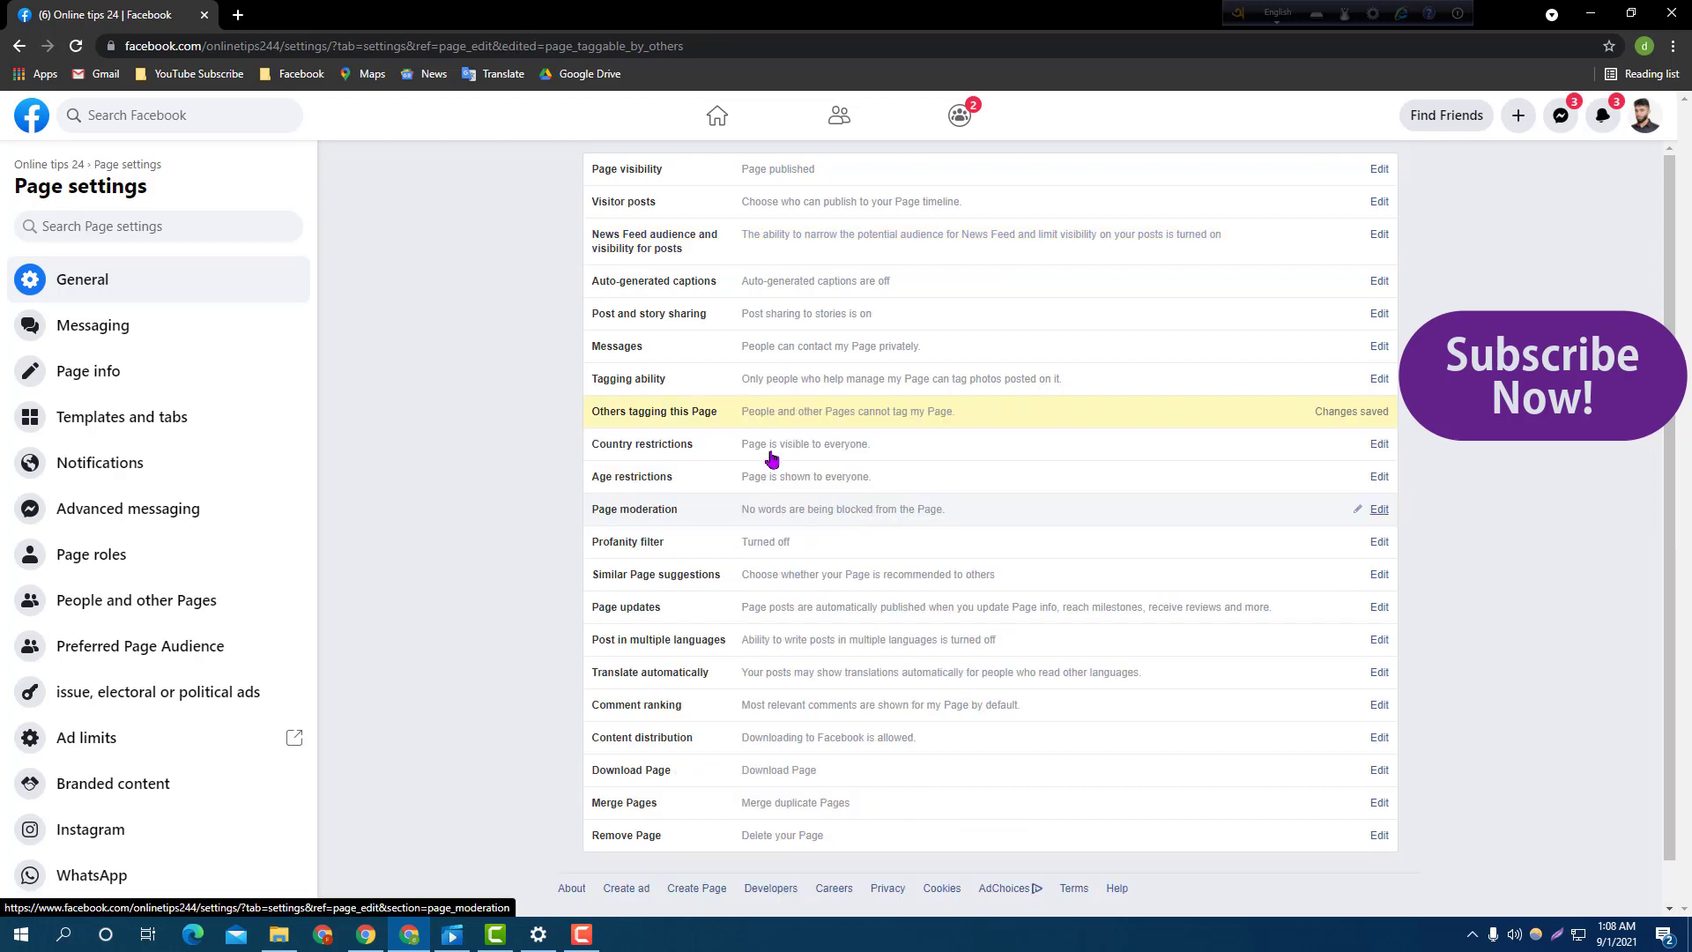
Open the Country restrictions editor with the 'Enter country or countries' field active.
left_click(693, 456)
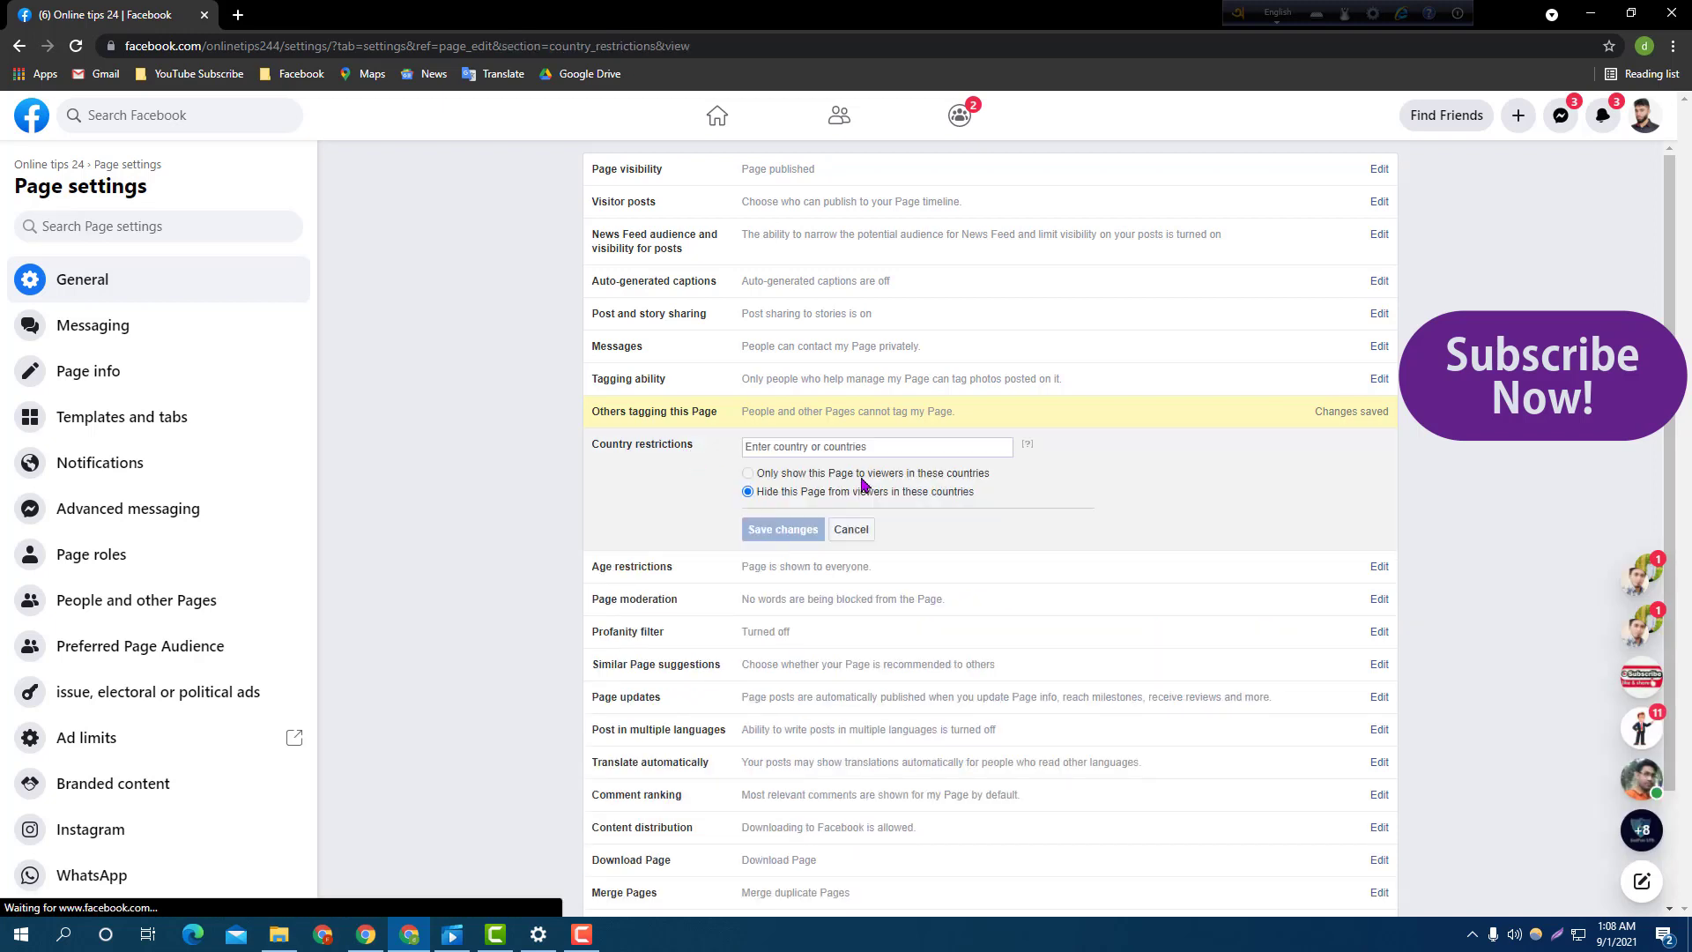
left_click(917, 448)
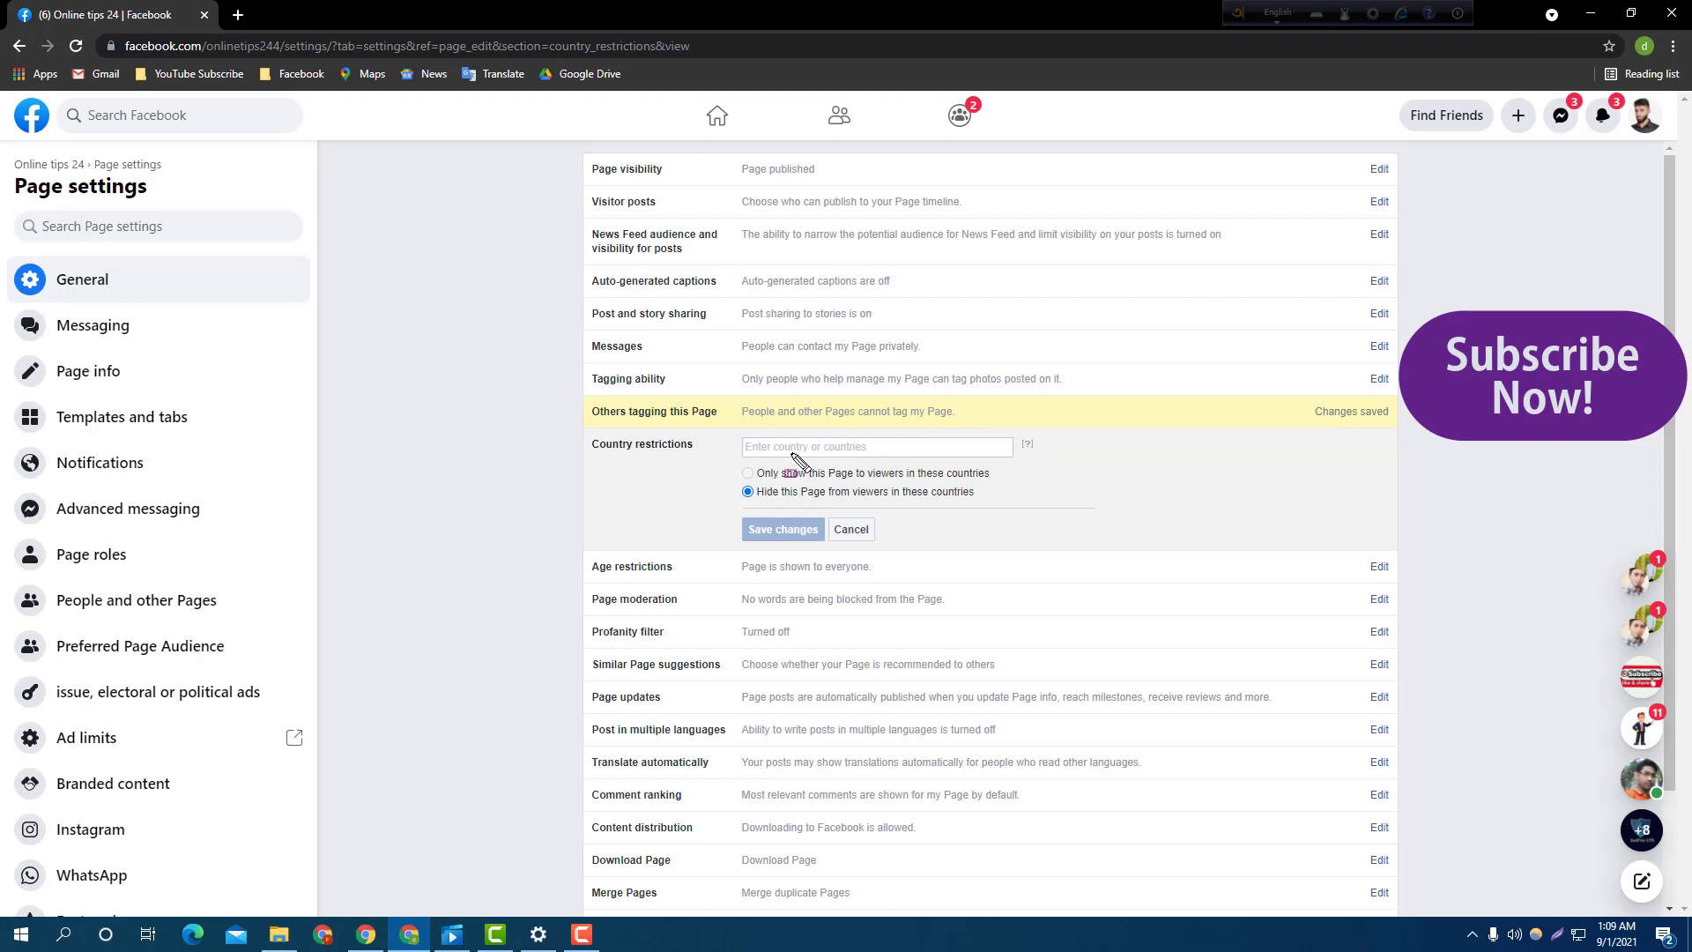
left_click_drag(725, 419, 983, 464)
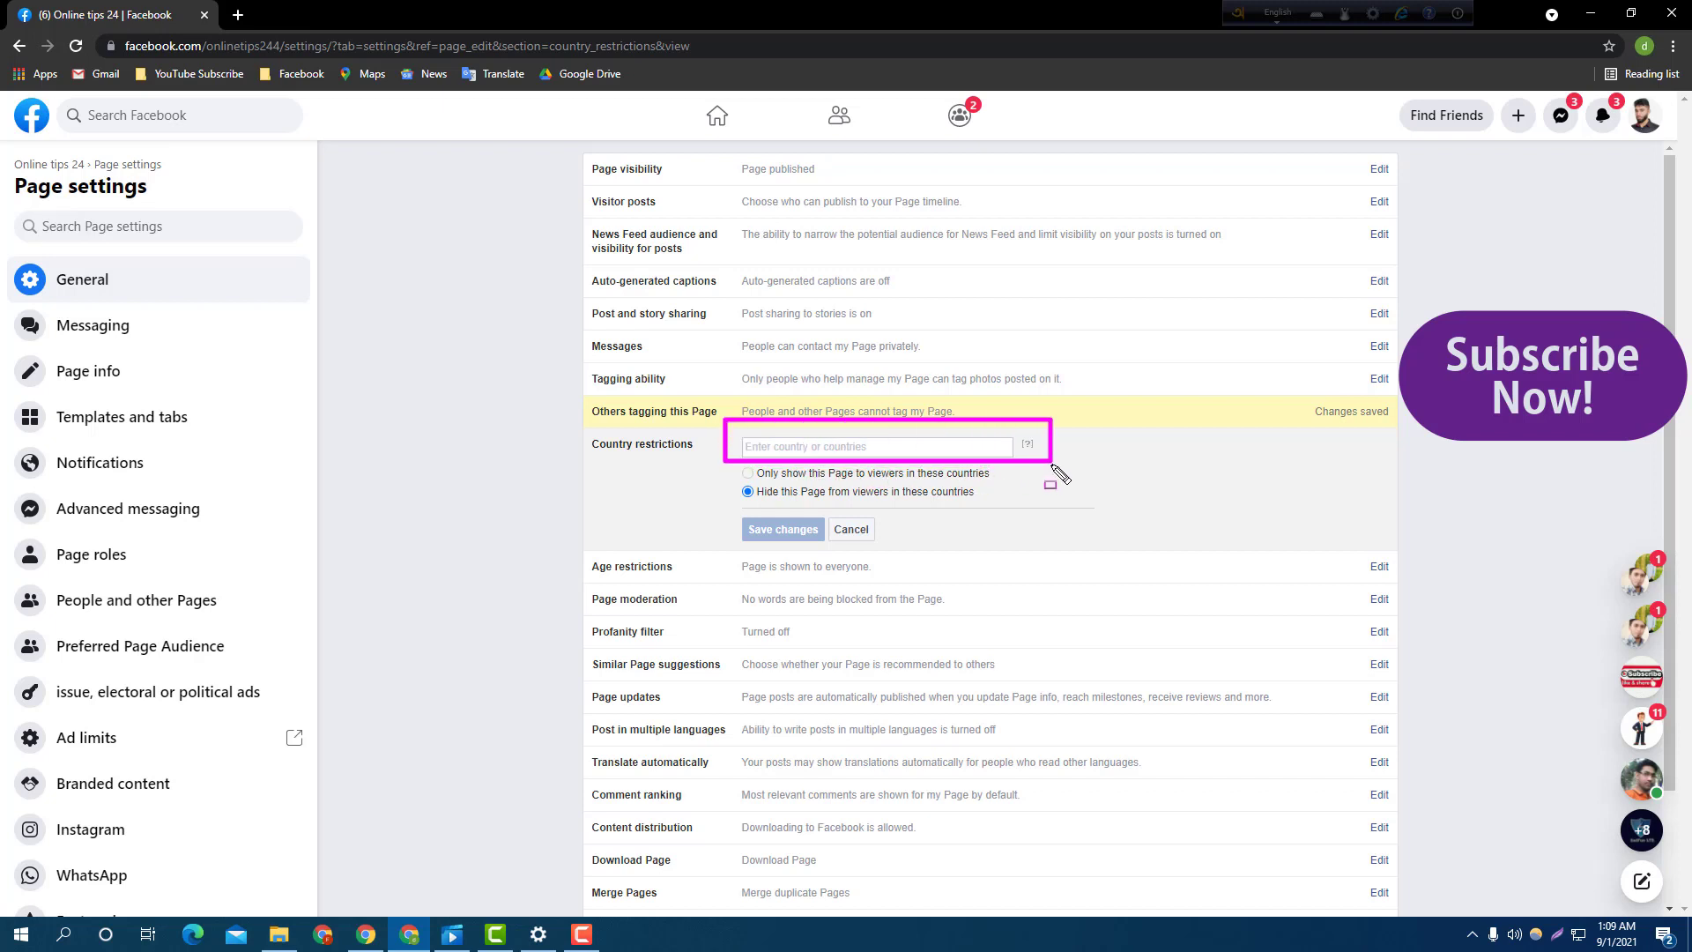
key("Escape")
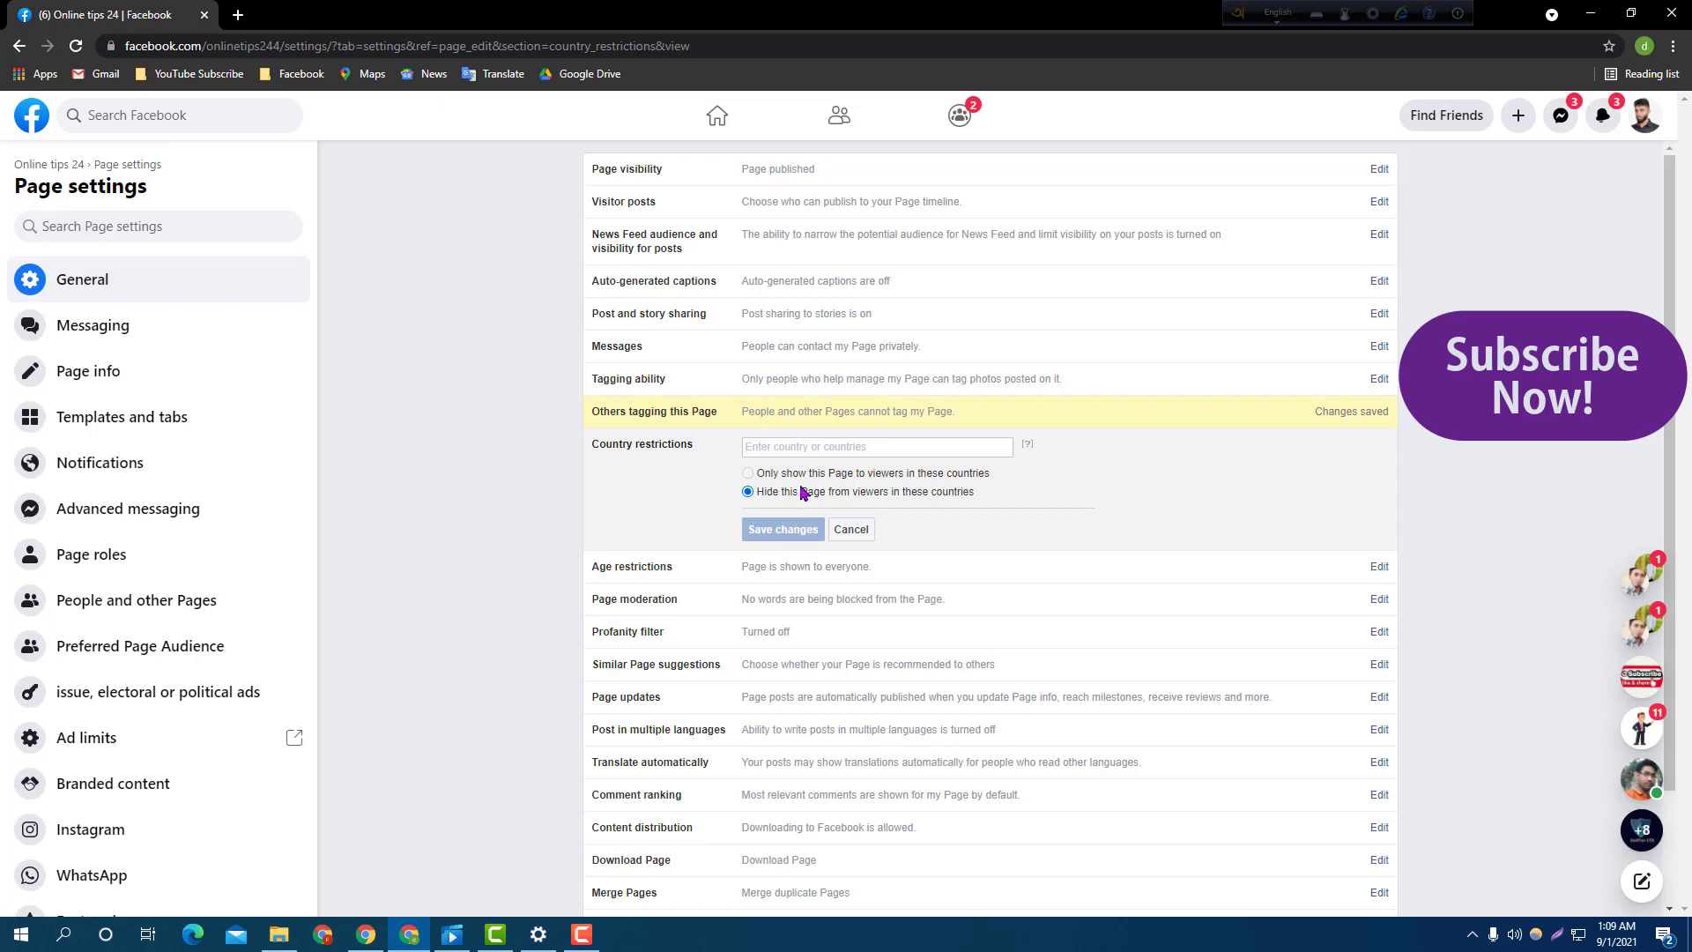
left_click(831, 450)
Cancel Country restrictions unchanged and keep Age restrictions at Public without saving.
left_click(866, 533)
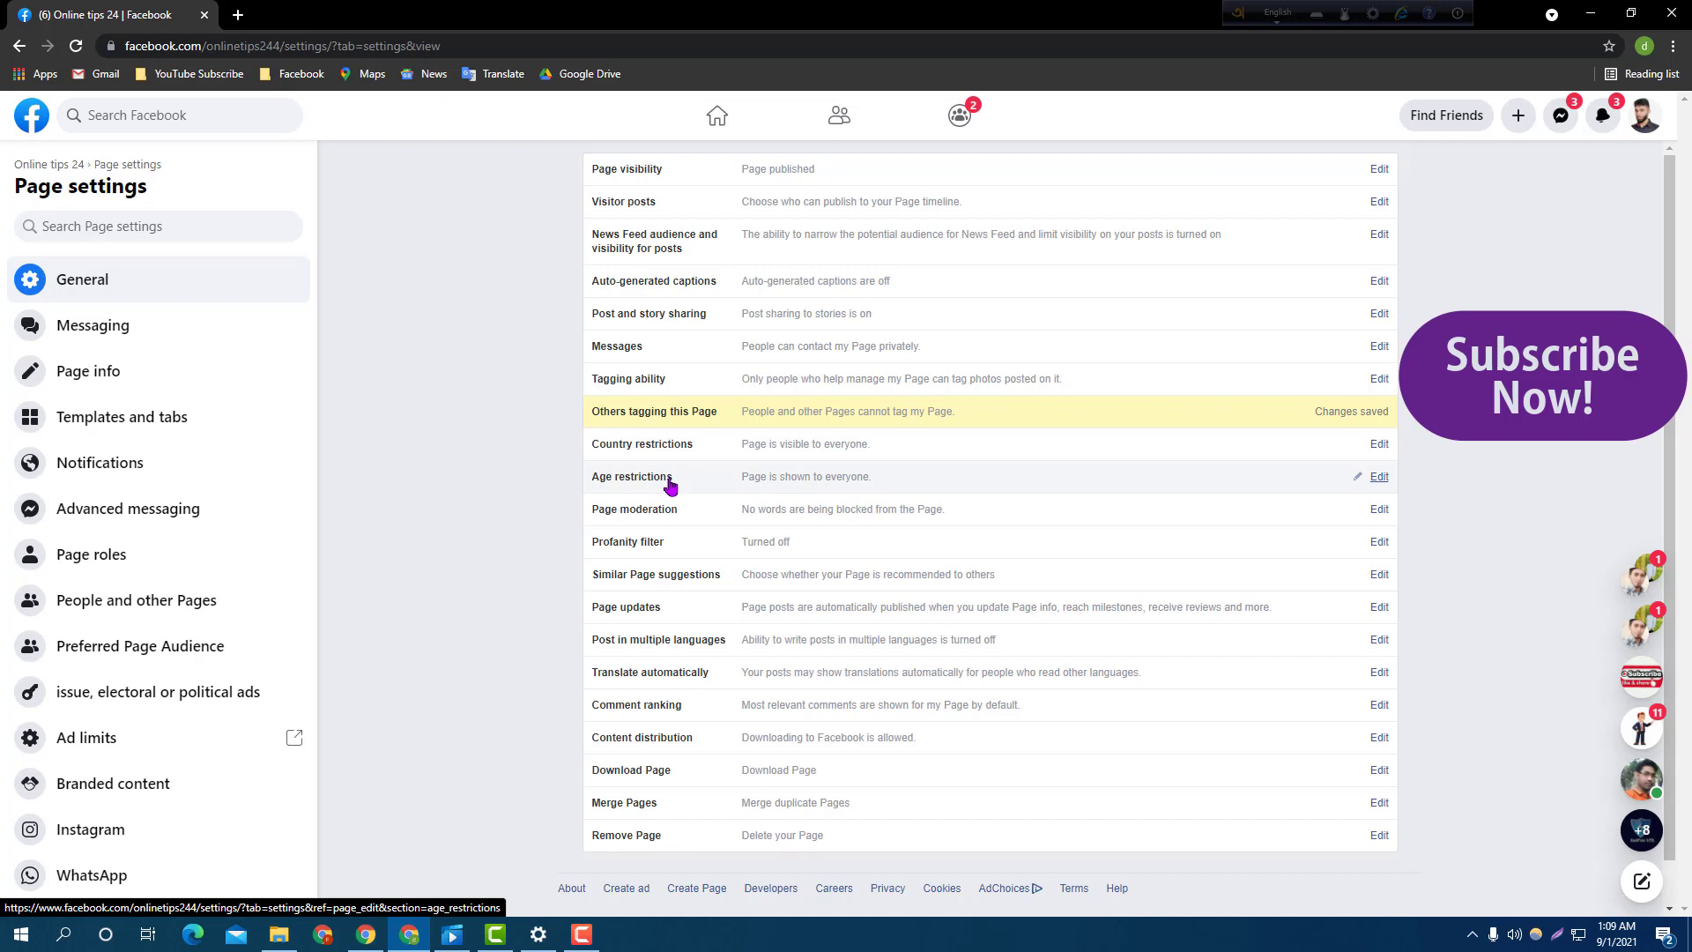
left_click(670, 486)
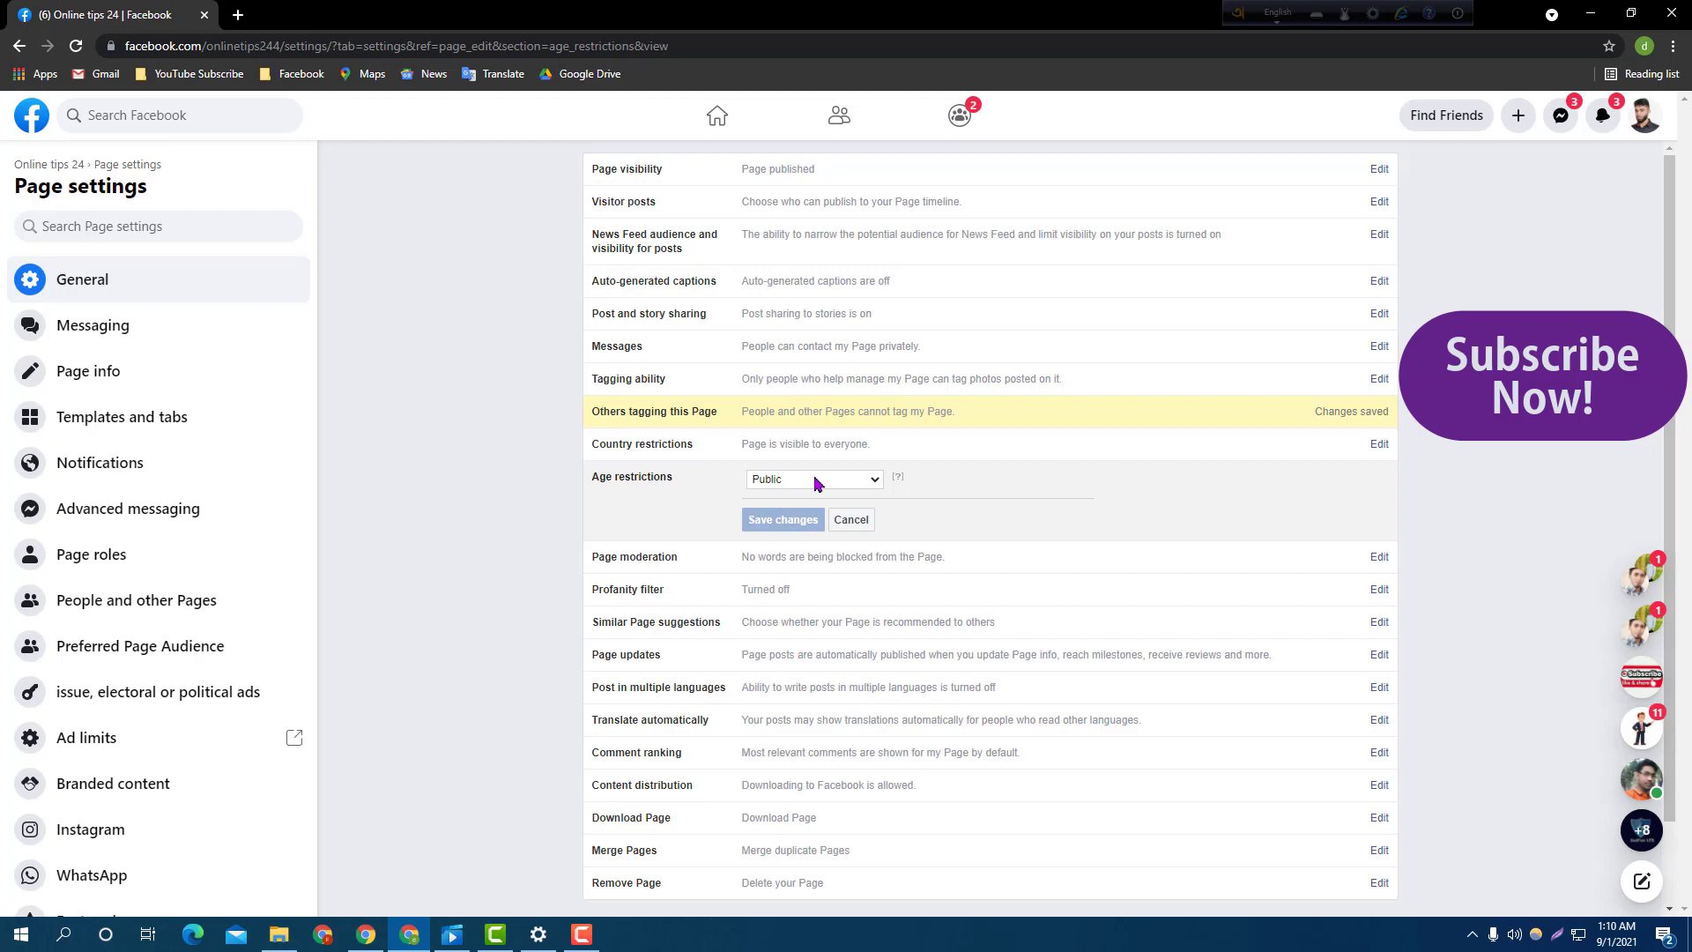
left_click(844, 481)
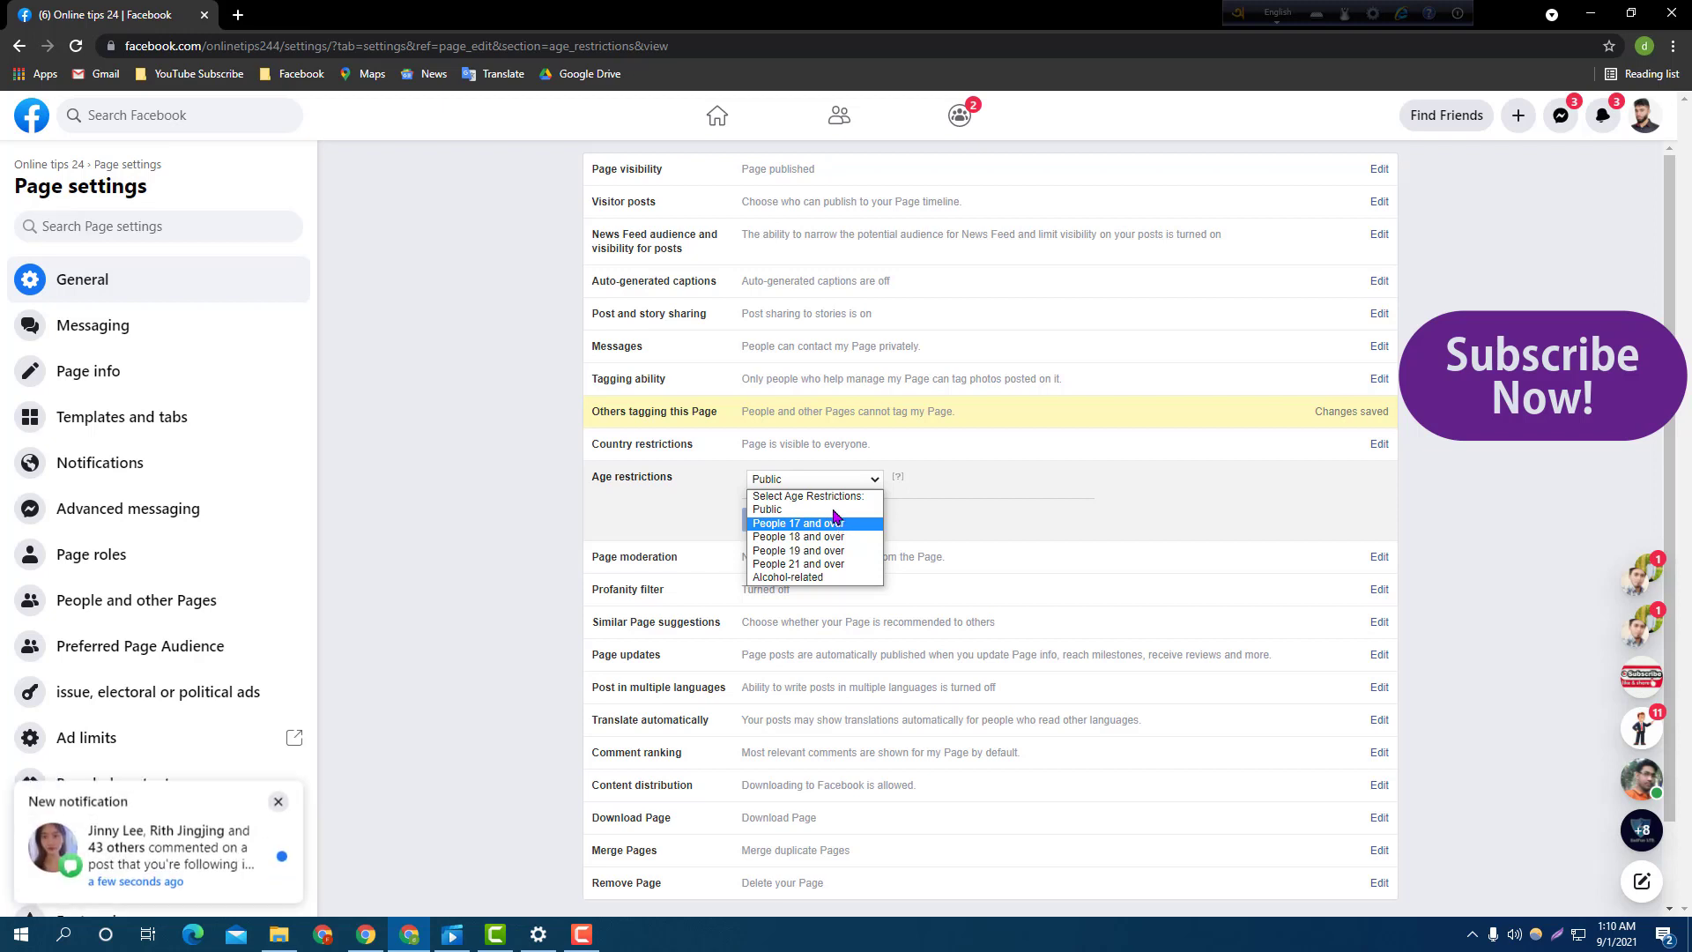
left_click(926, 520)
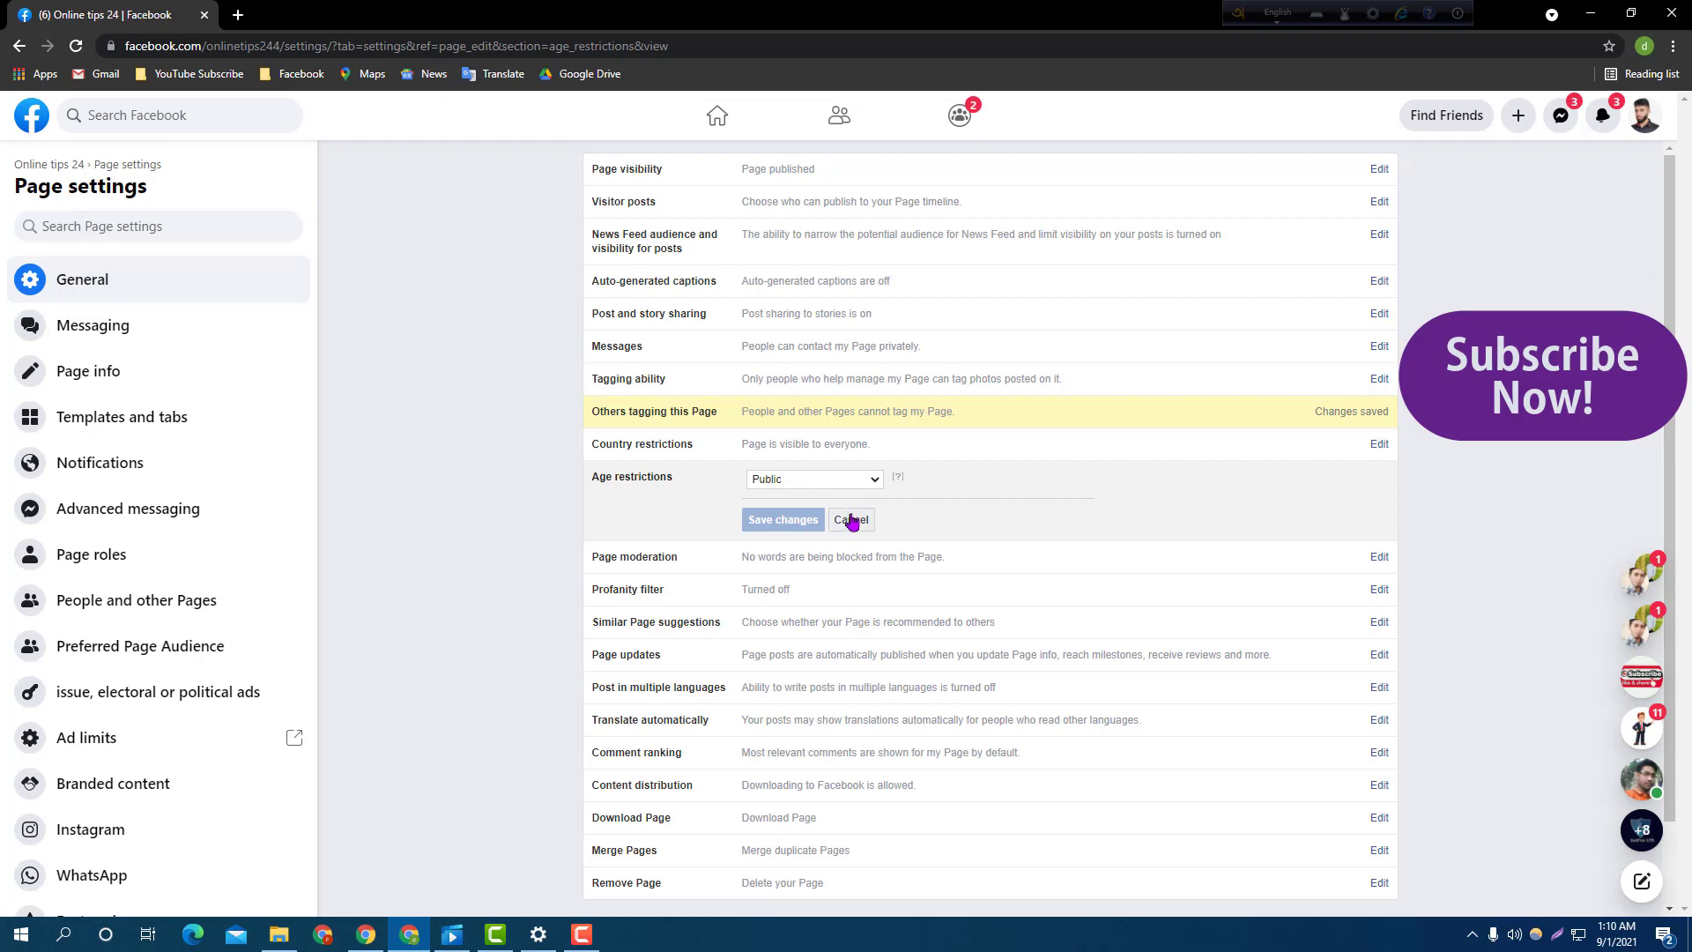
left_click(852, 519)
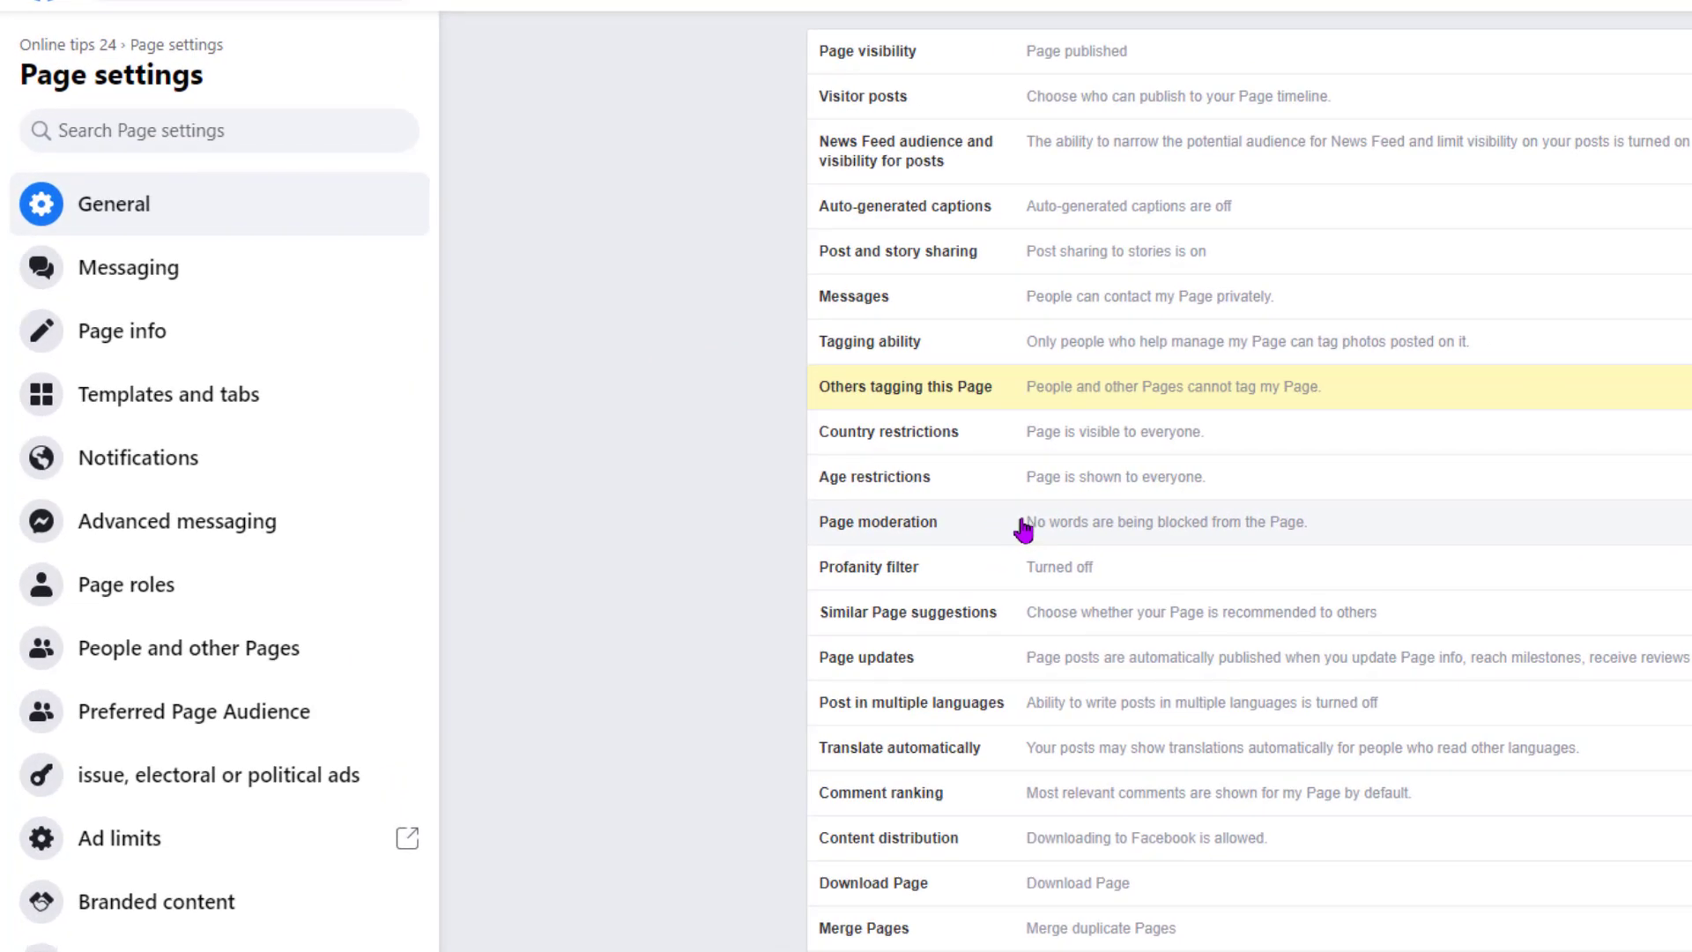
left_click(1023, 529)
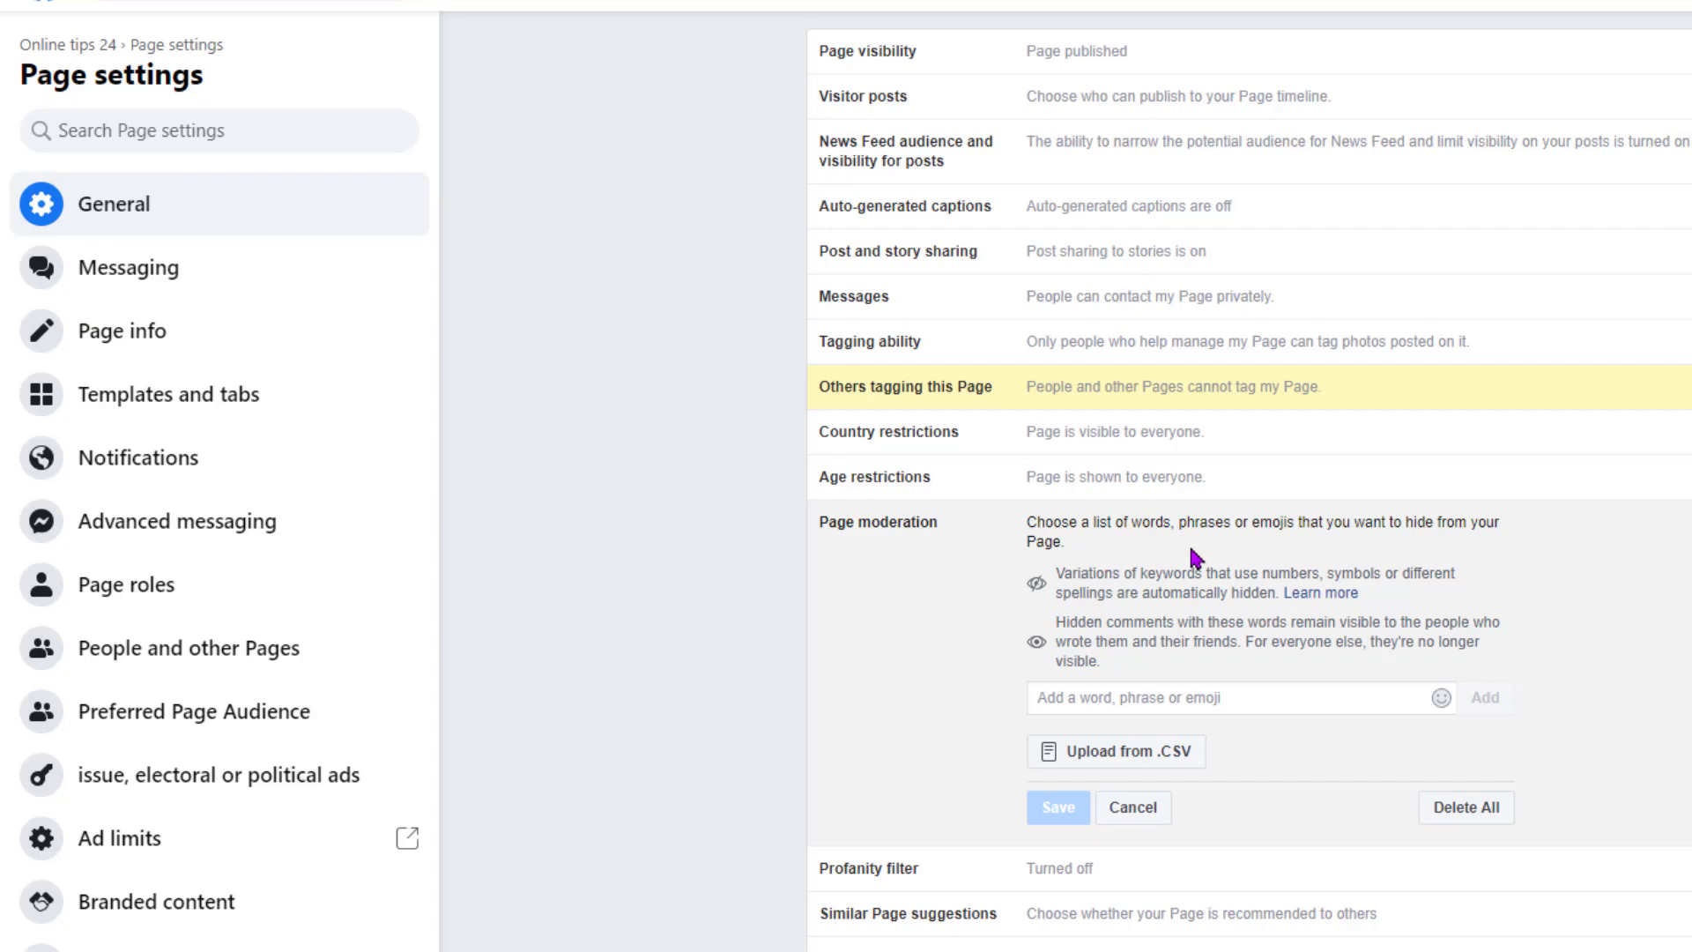
scroll(1200, 582, "down", 1)
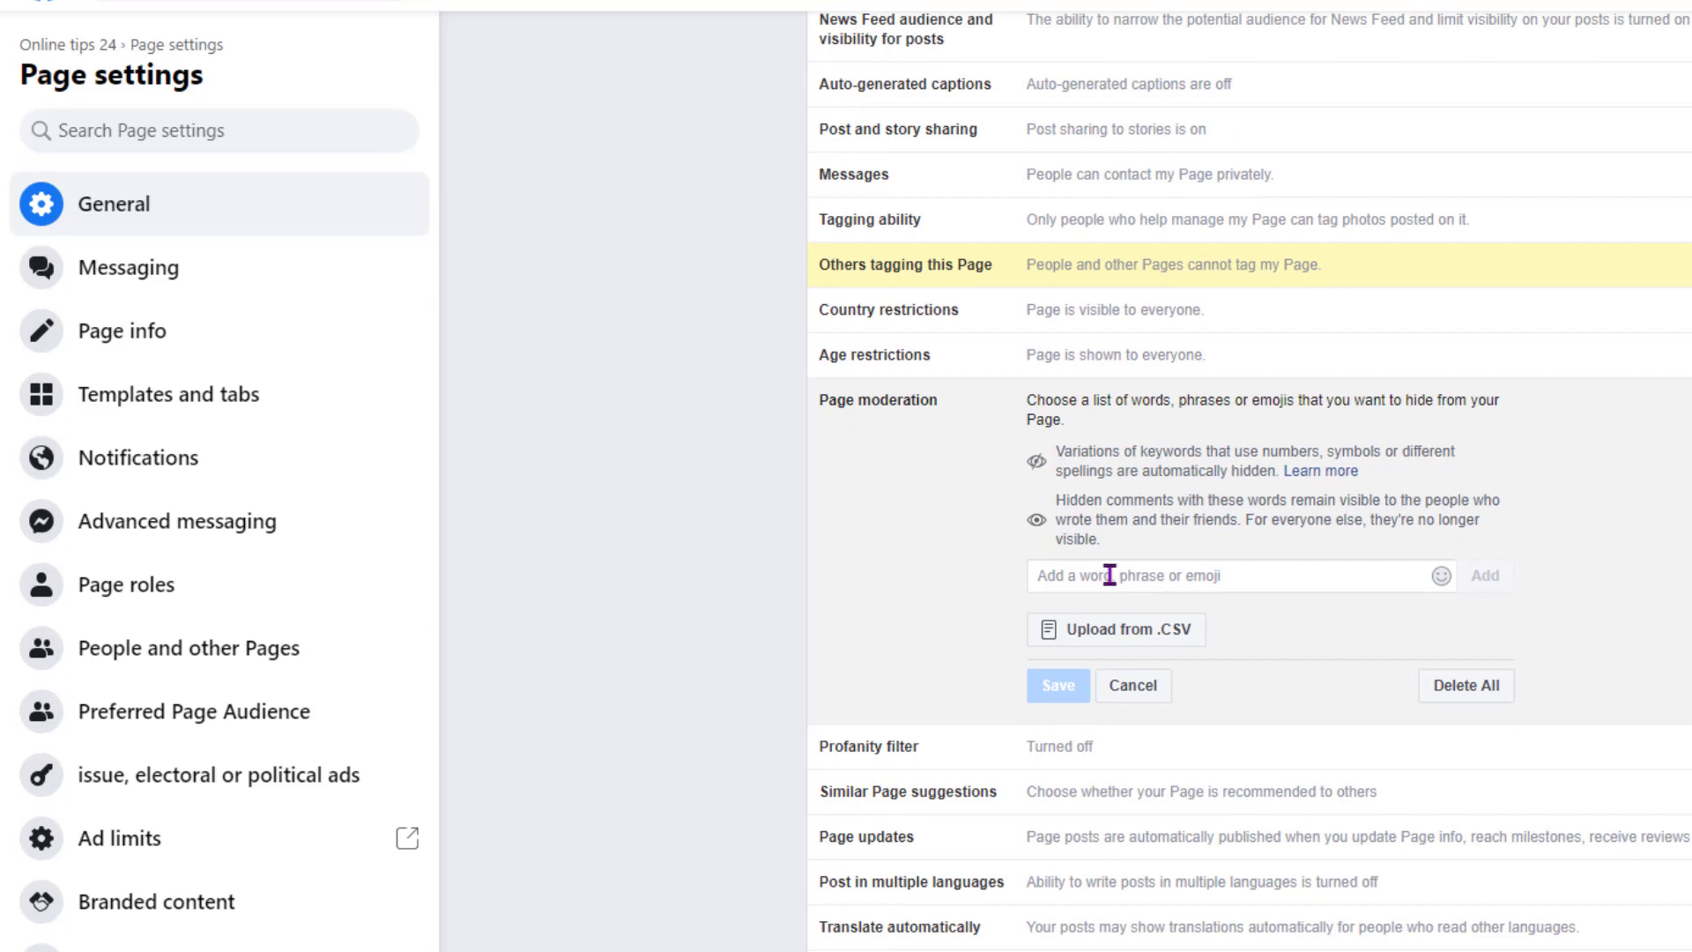
left_click(1110, 574)
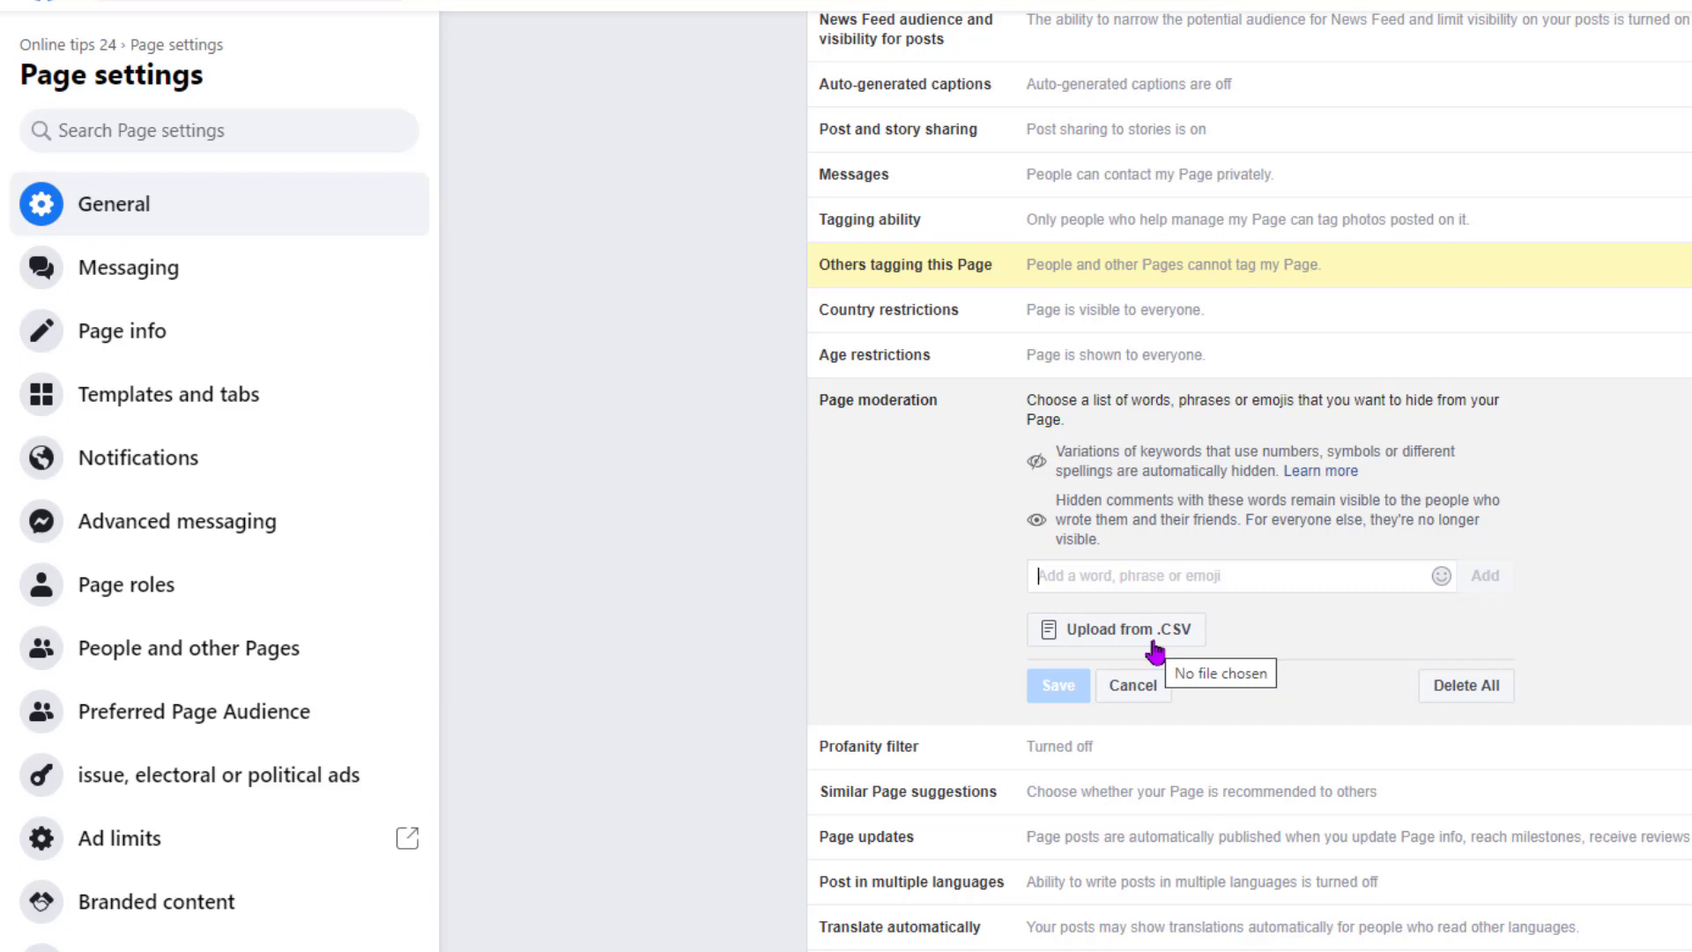
left_click(1145, 690)
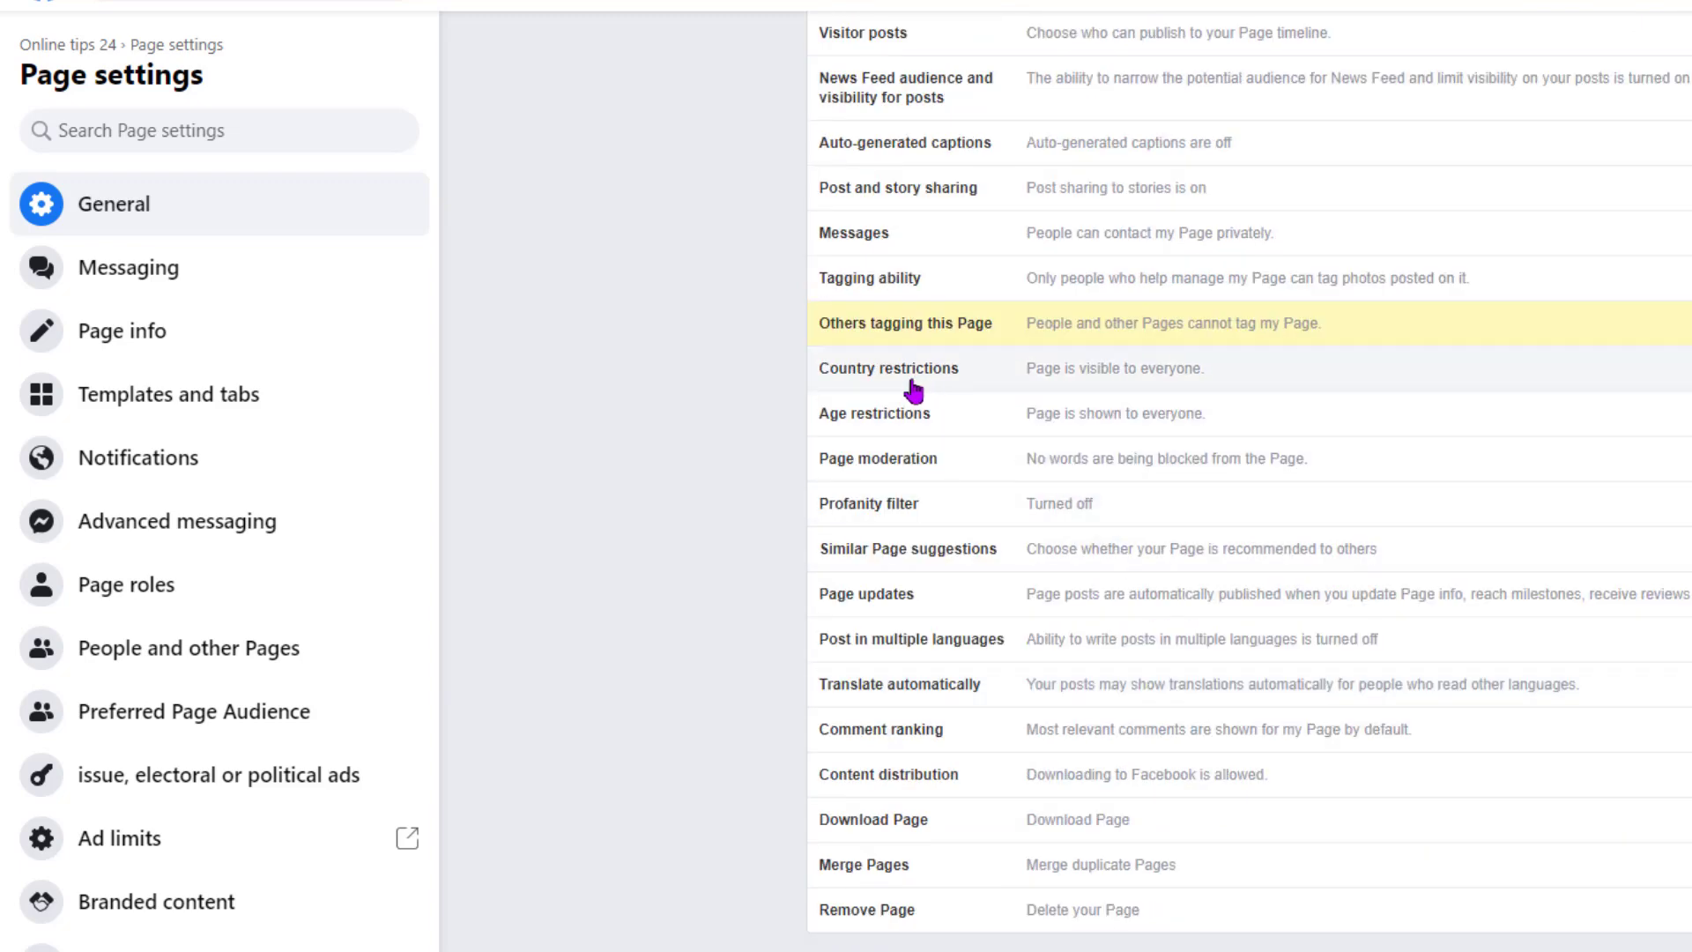
left_click(947, 520)
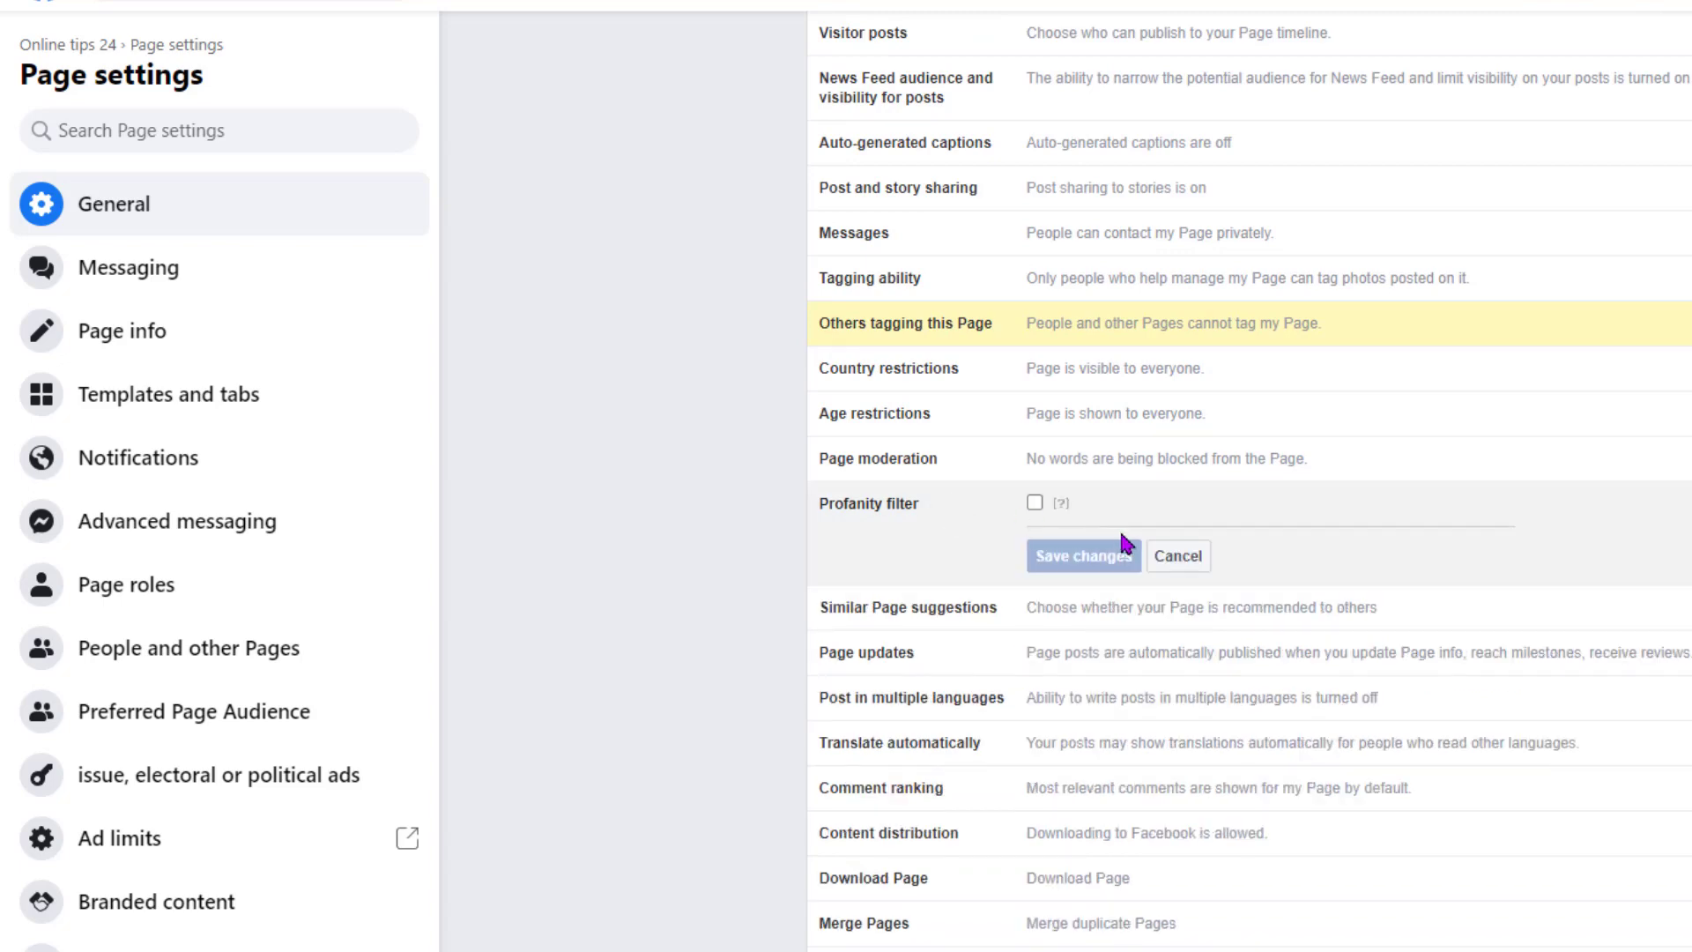
left_click(1175, 558)
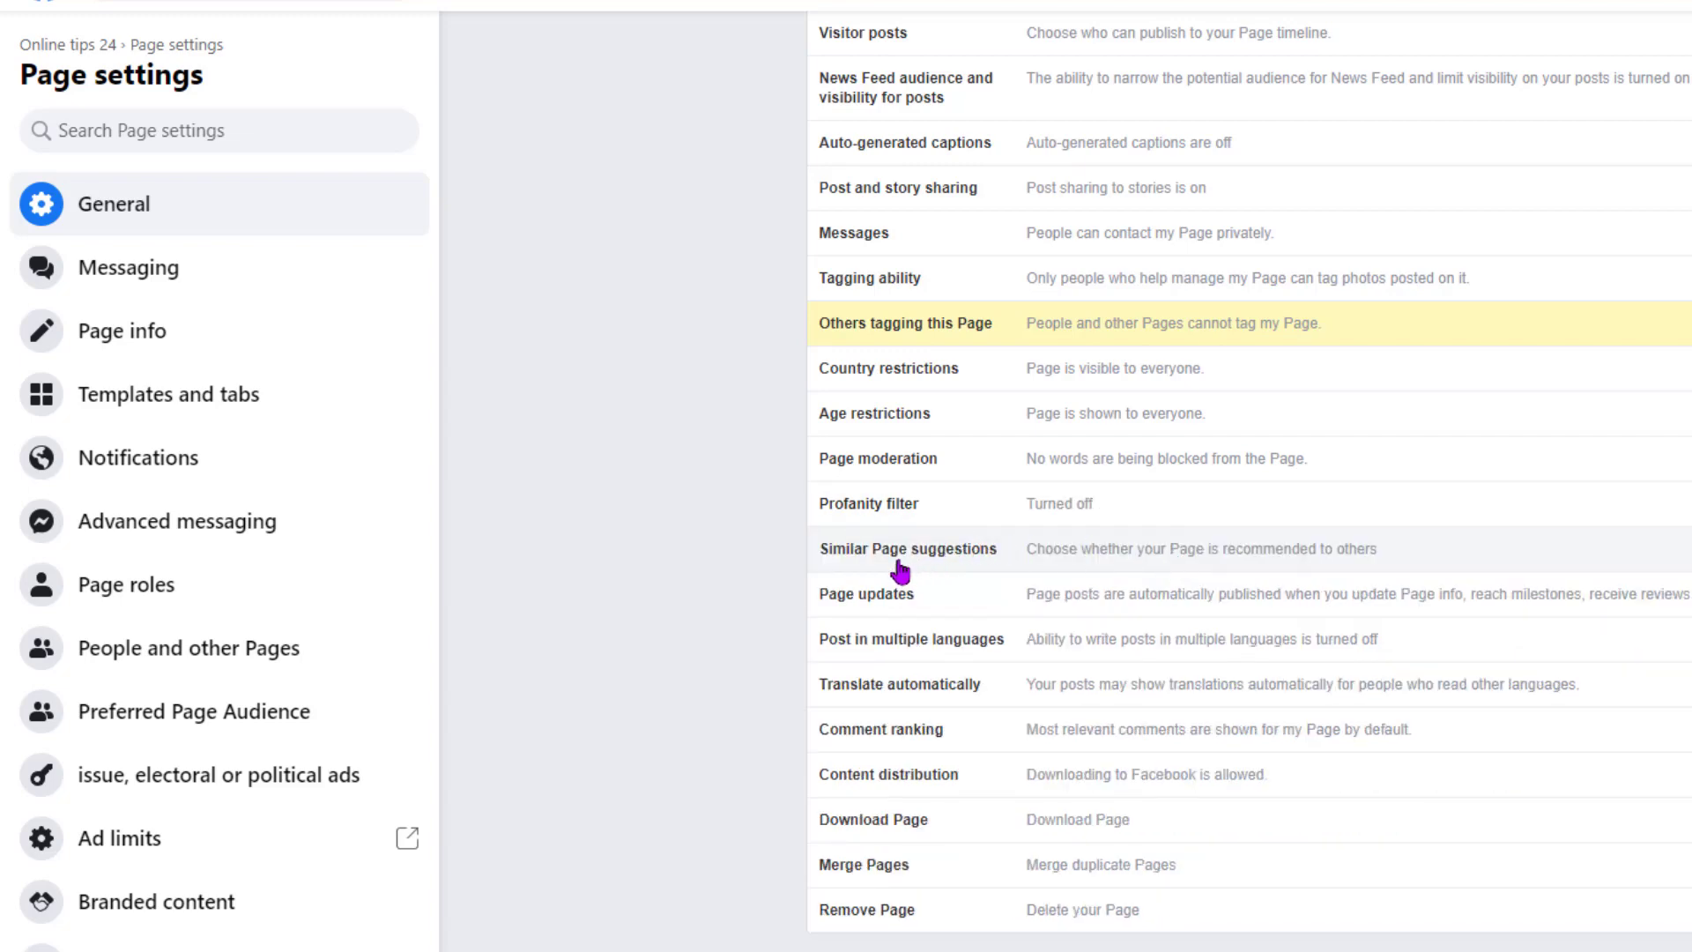
left_click(1101, 555)
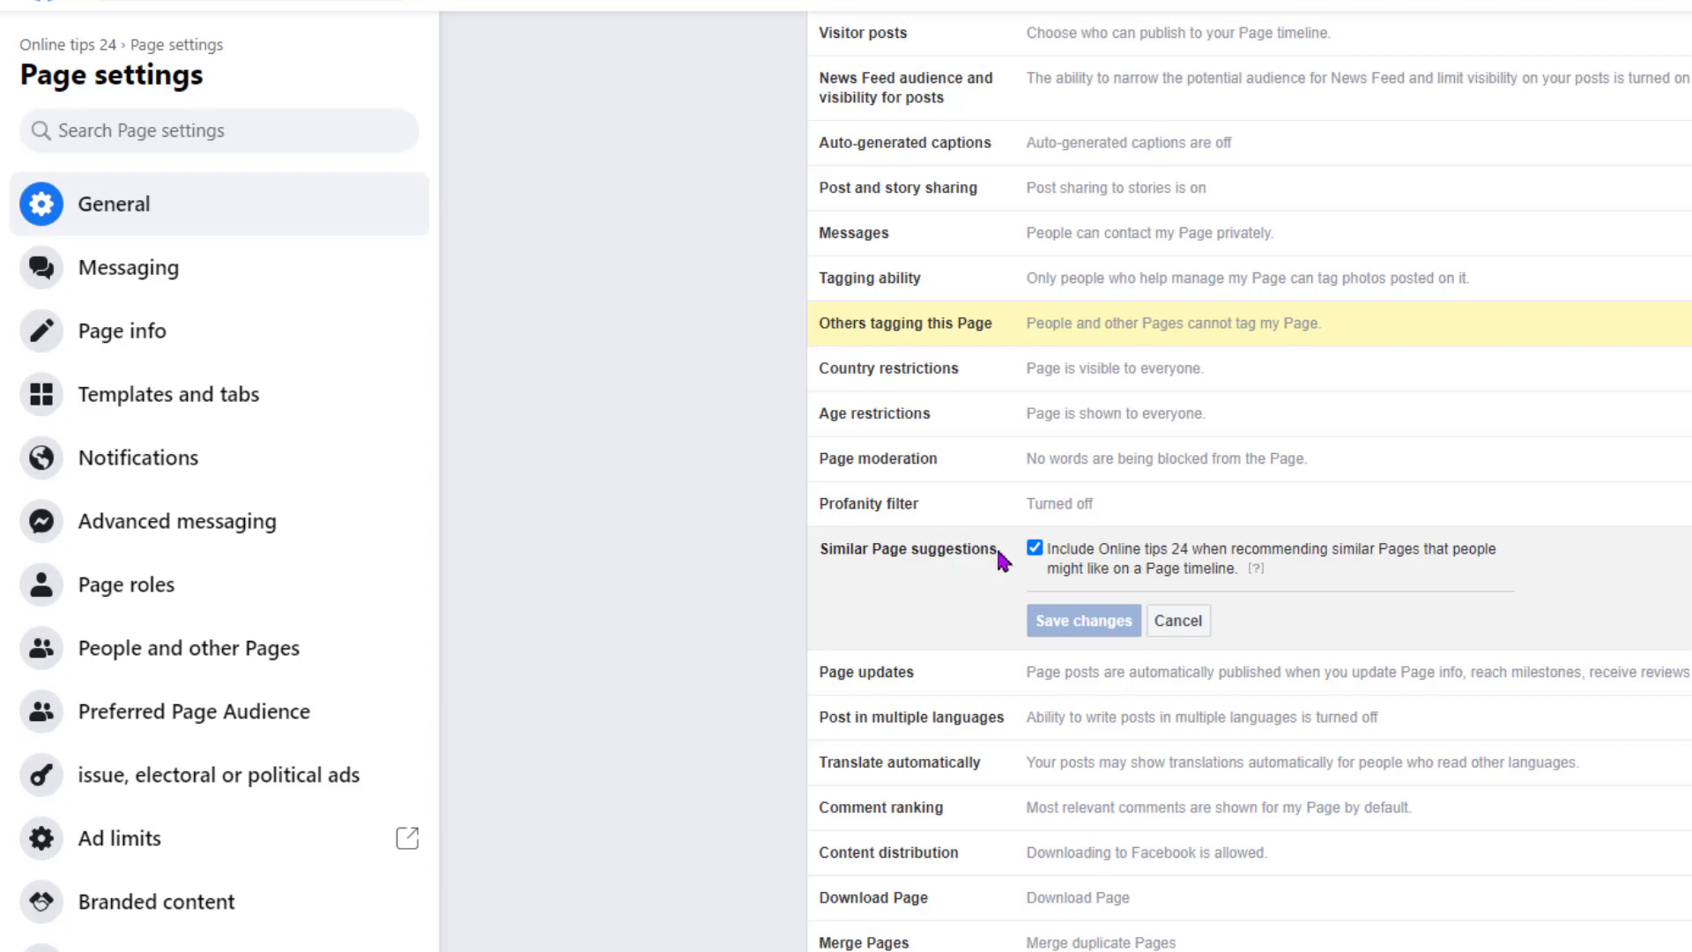
left_click_drag(1000, 564, 817, 551)
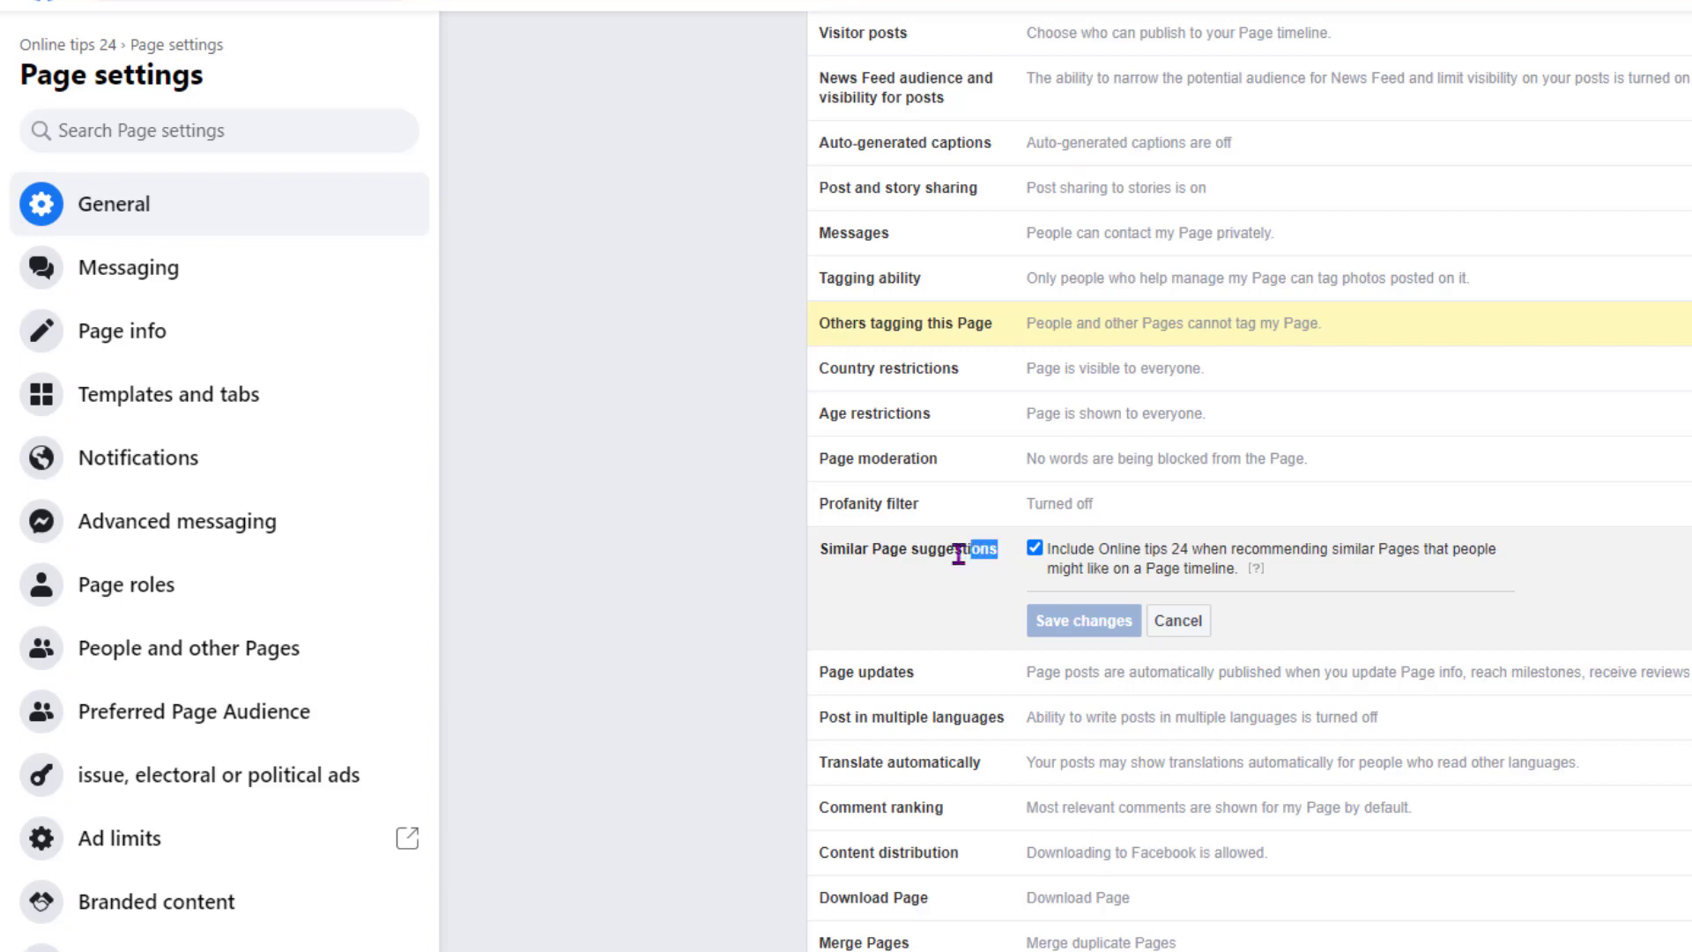
left_click(864, 557)
left_click(1195, 627)
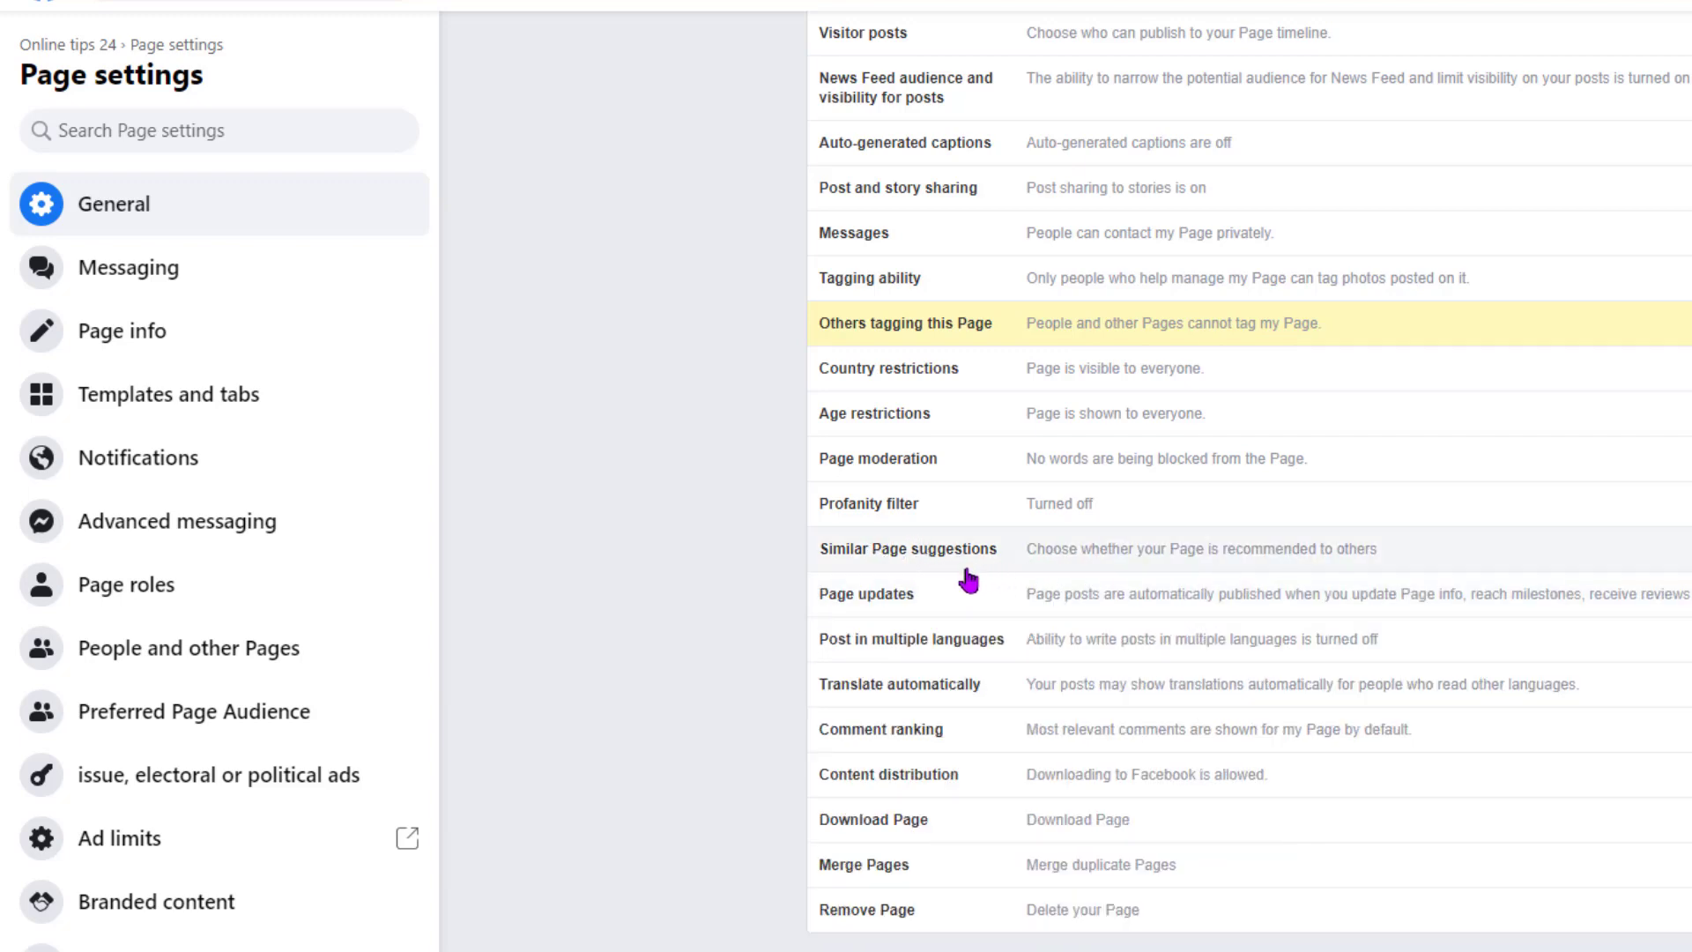
left_click(918, 604)
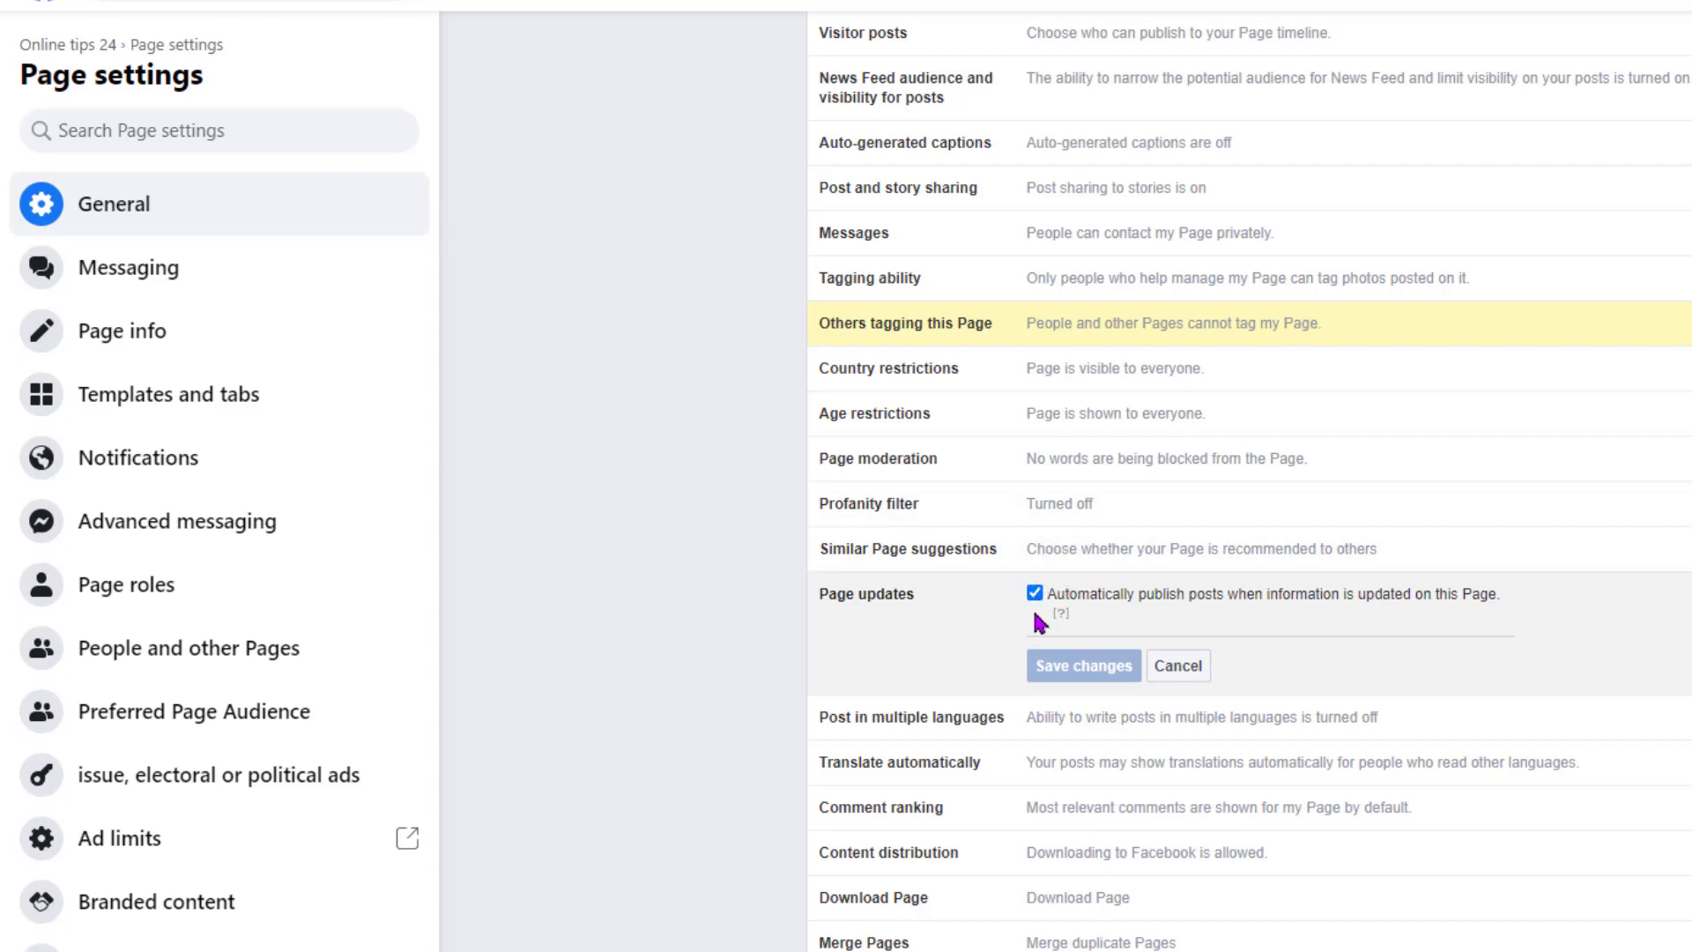
left_click(1190, 678)
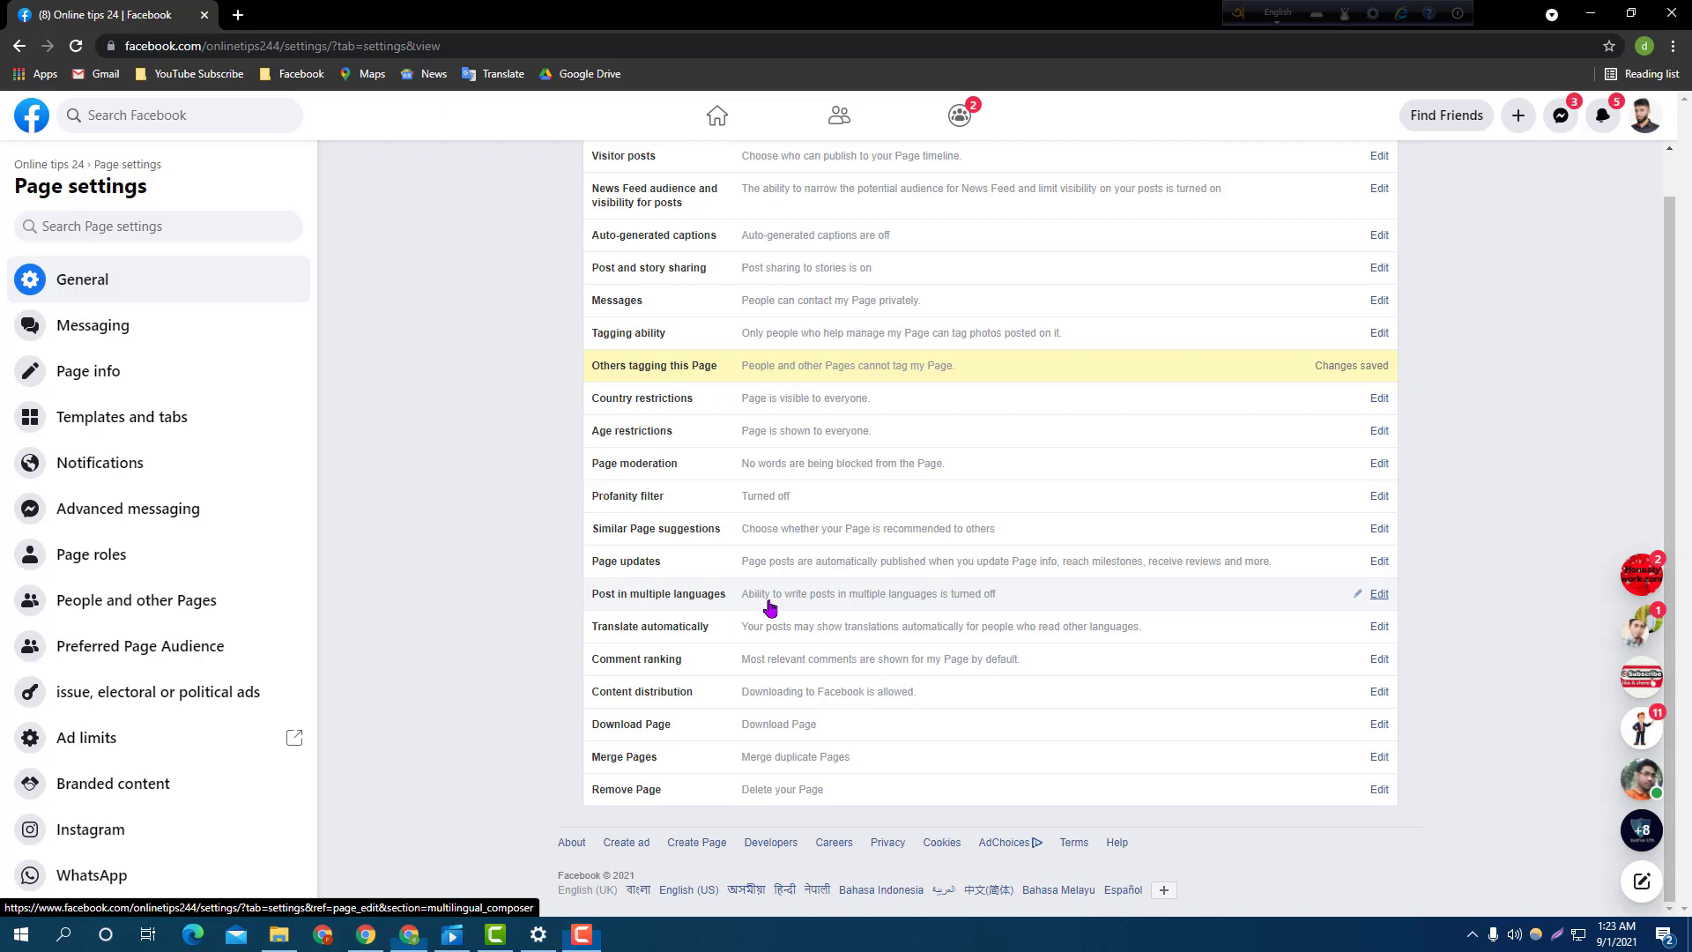
Allow posting in multiple languages for Online tips 24 and save the change.
left_click(768, 608)
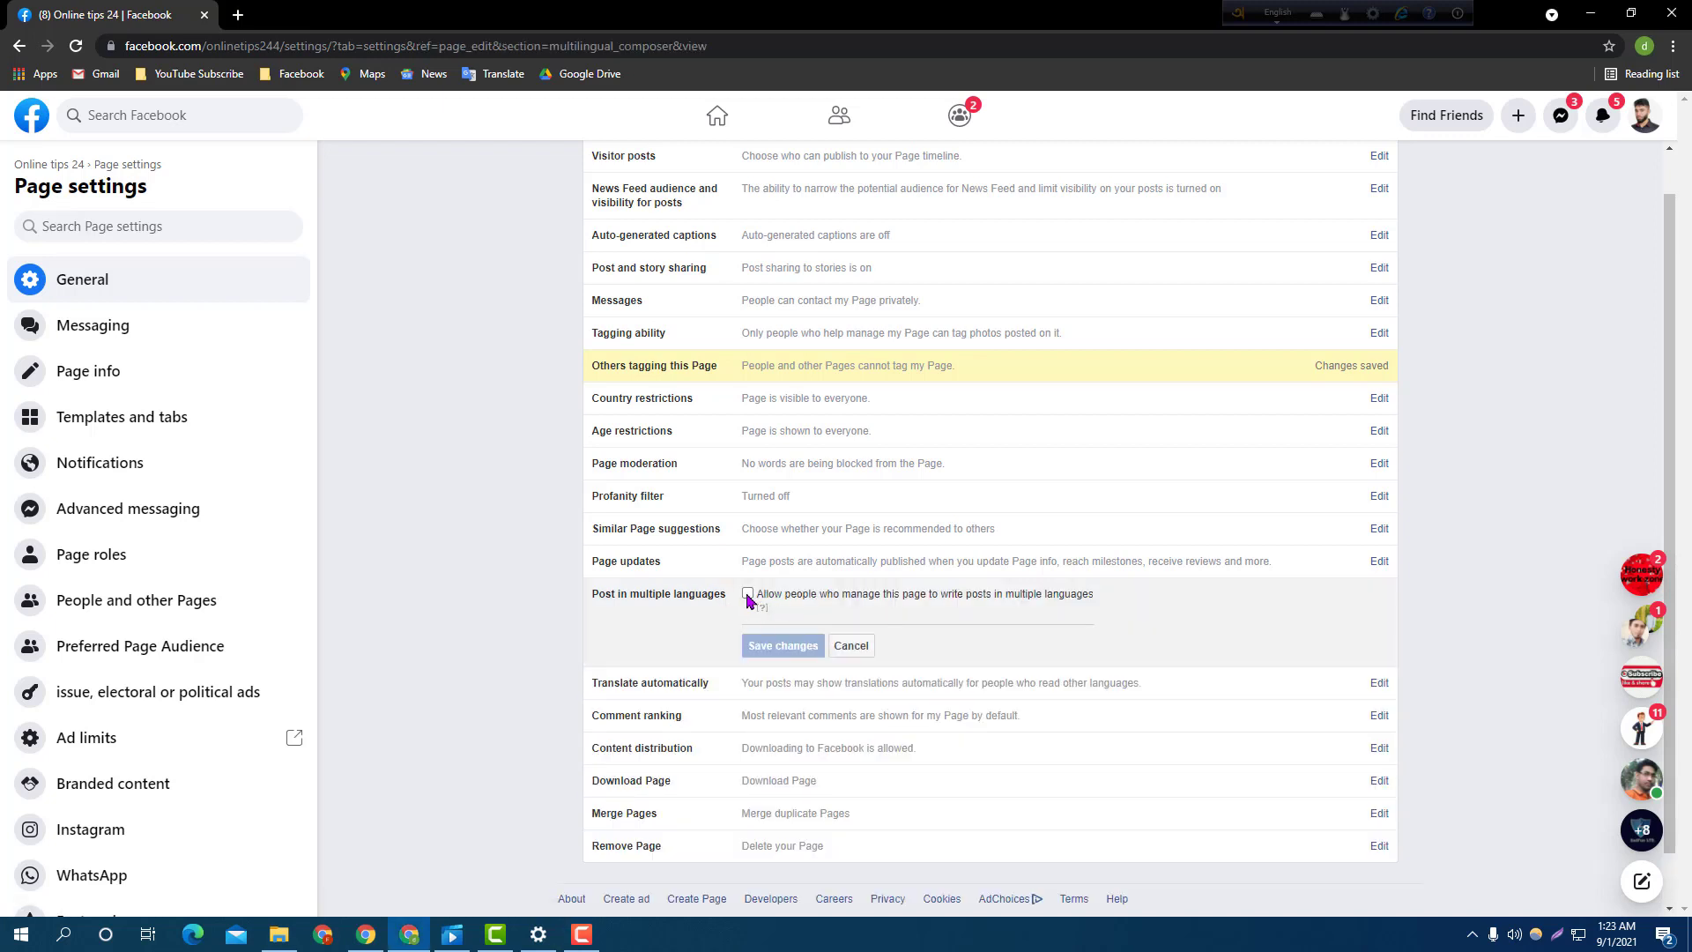
left_click(749, 595)
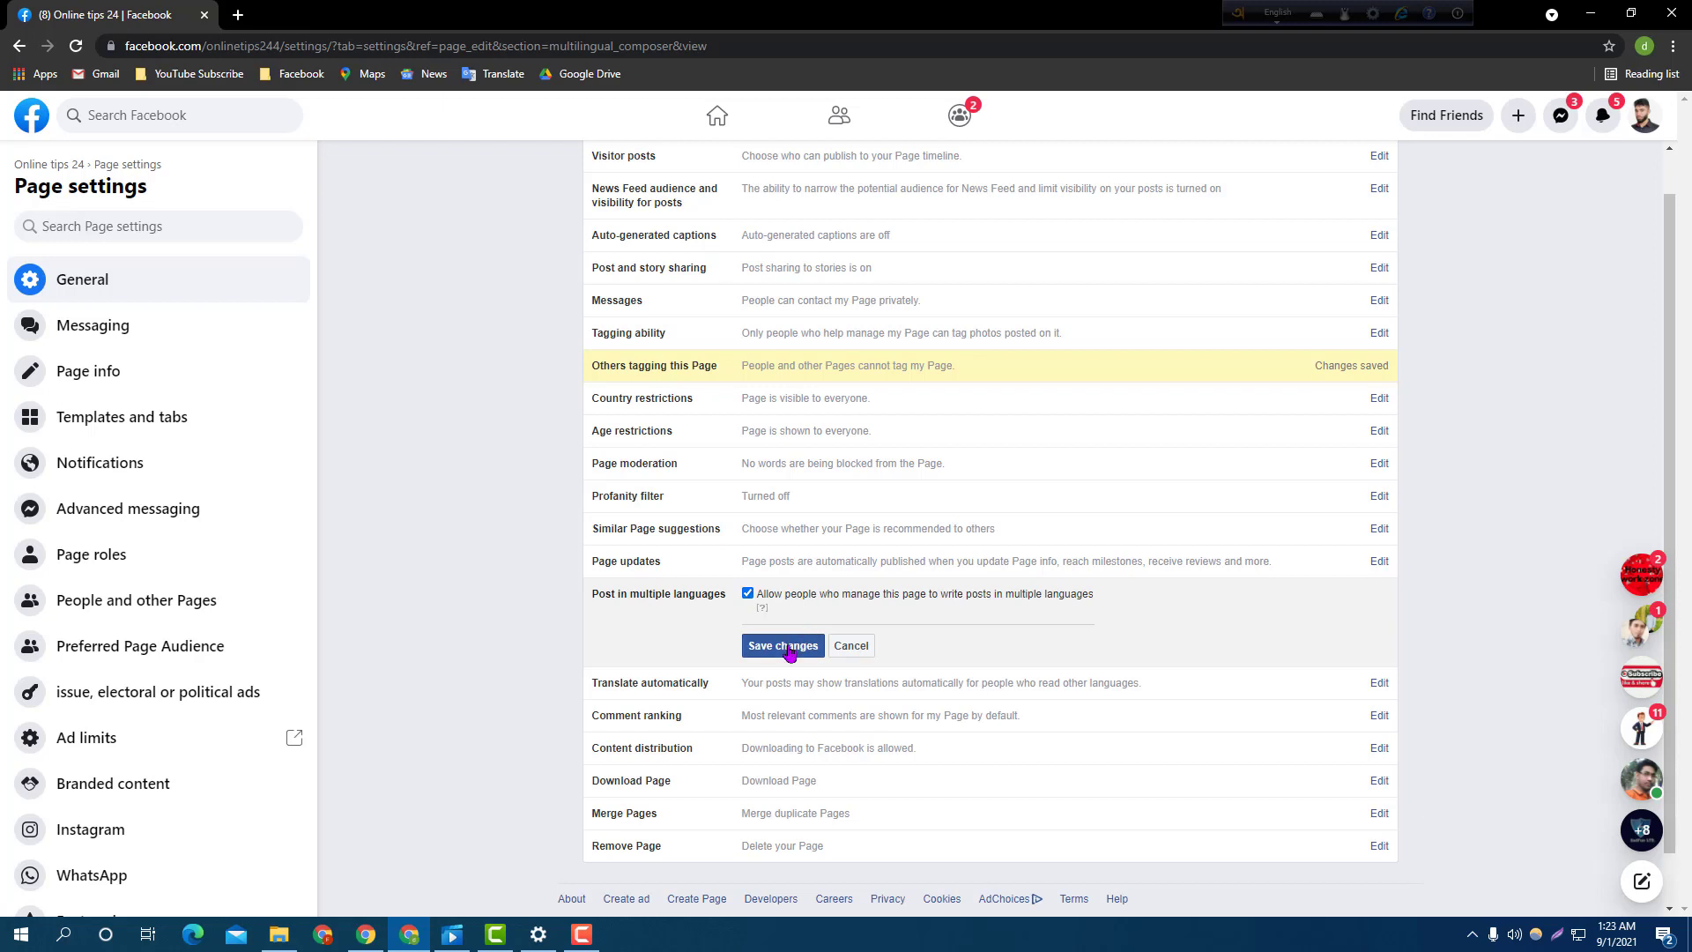
left_click(789, 650)
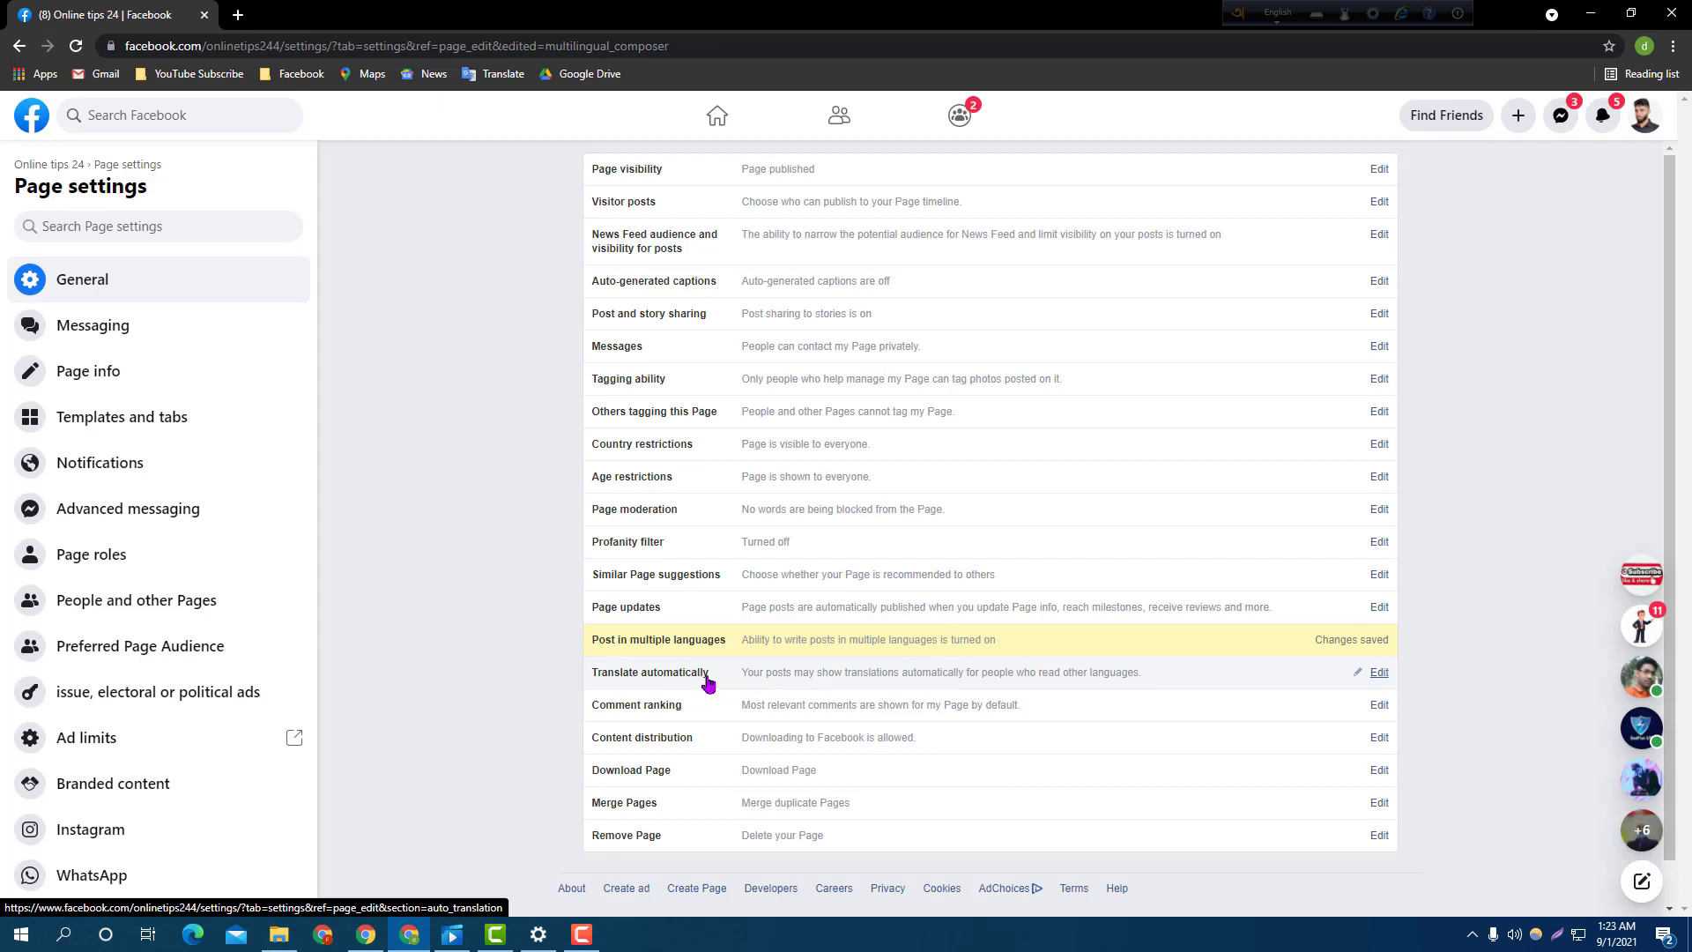
left_click(706, 677)
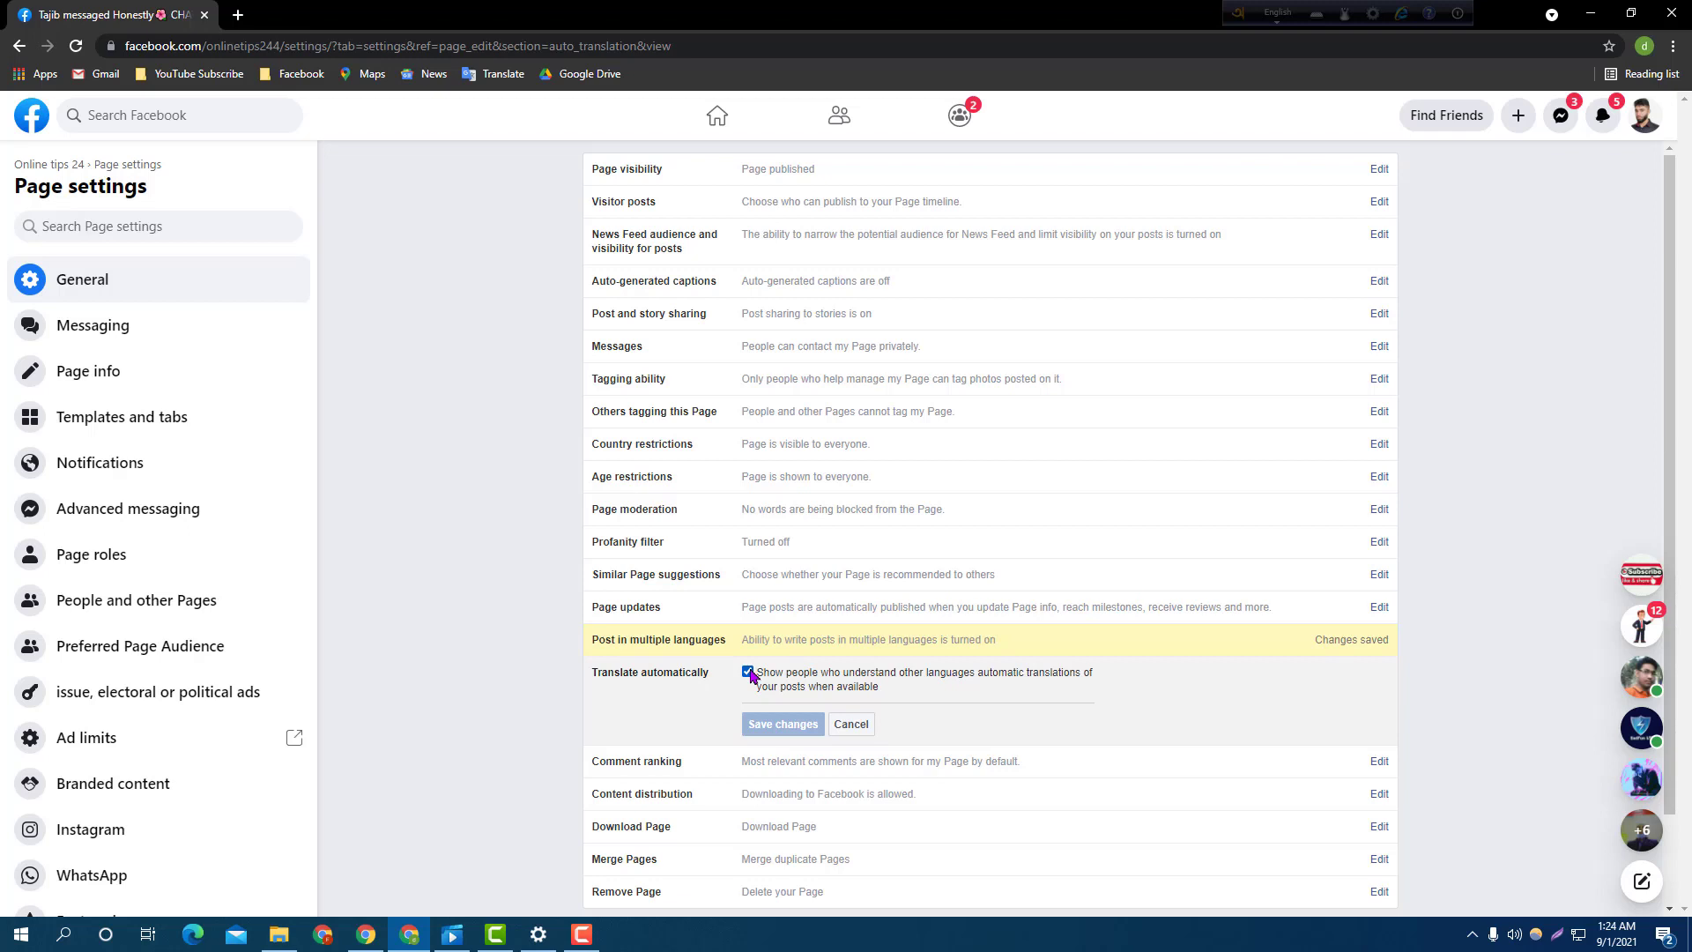
left_click(851, 724)
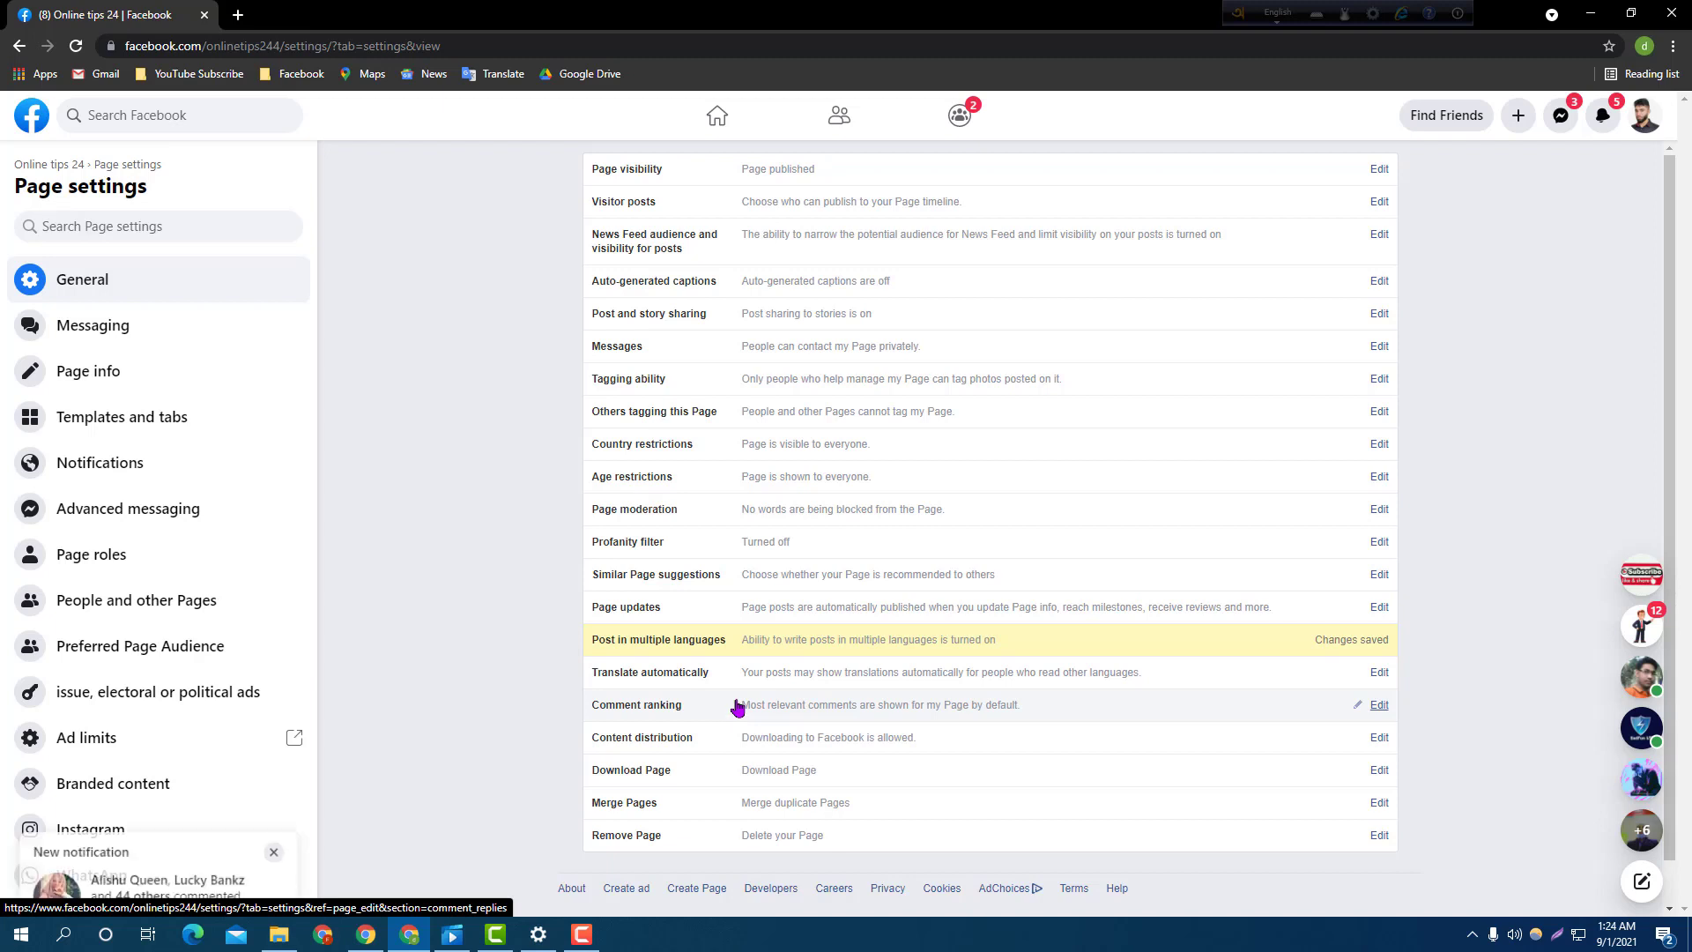
left_click(735, 717)
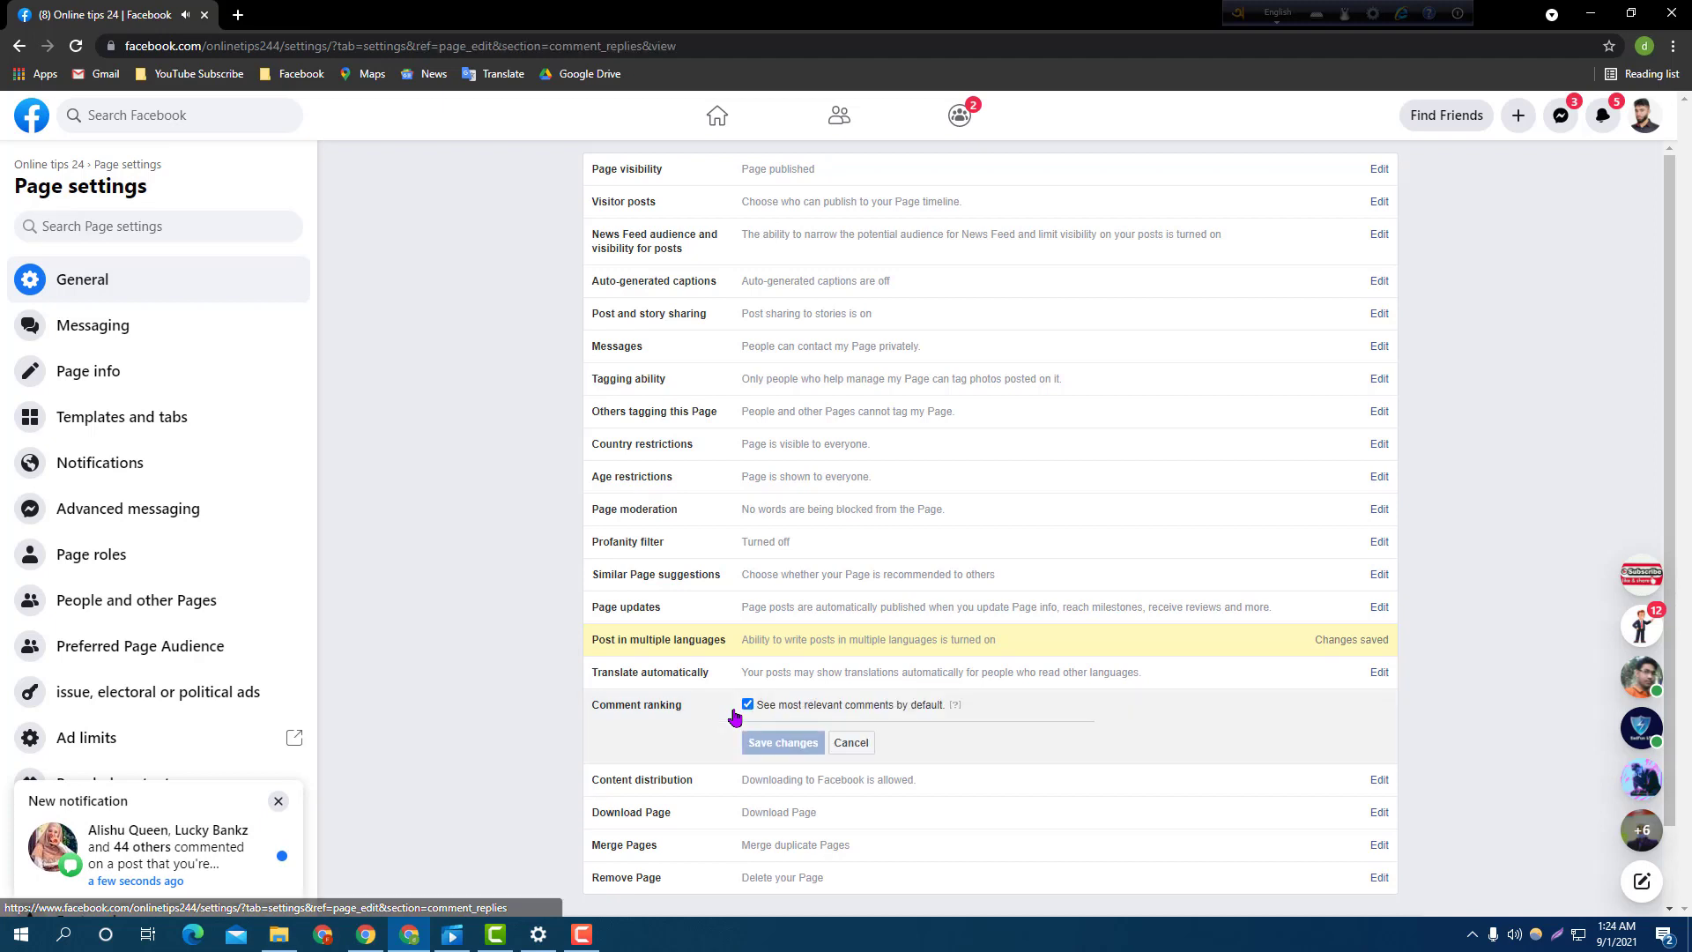
left_click(852, 745)
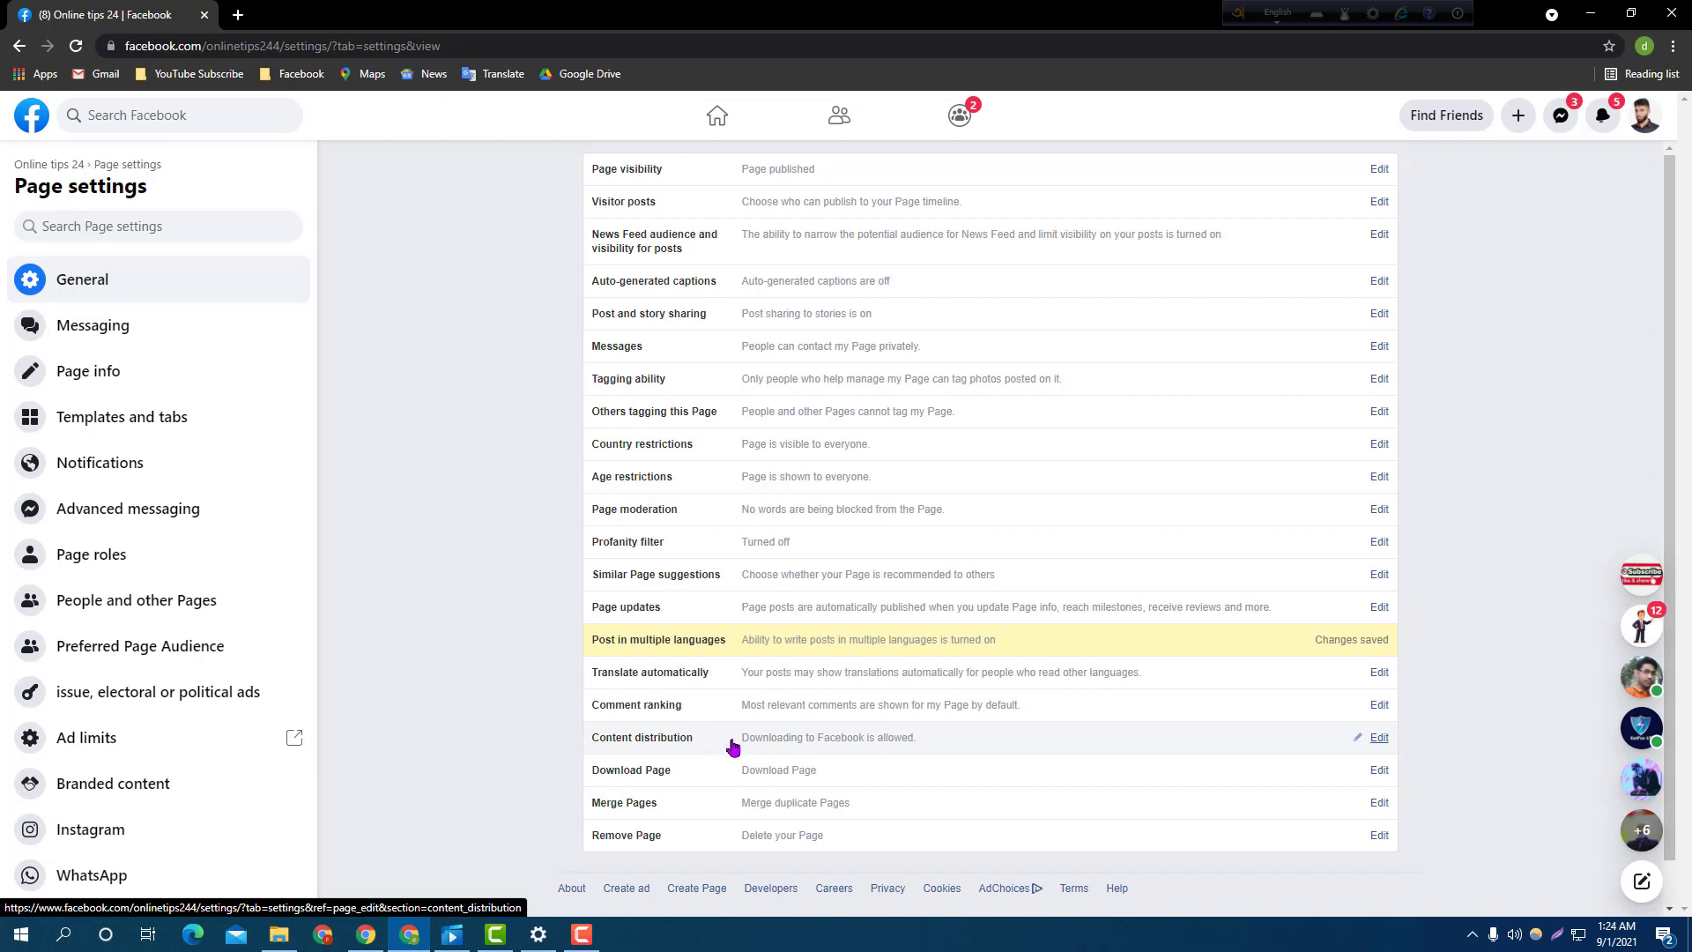
Set Content distribution to prohibit downloading to Facebook and save.
left_click(731, 744)
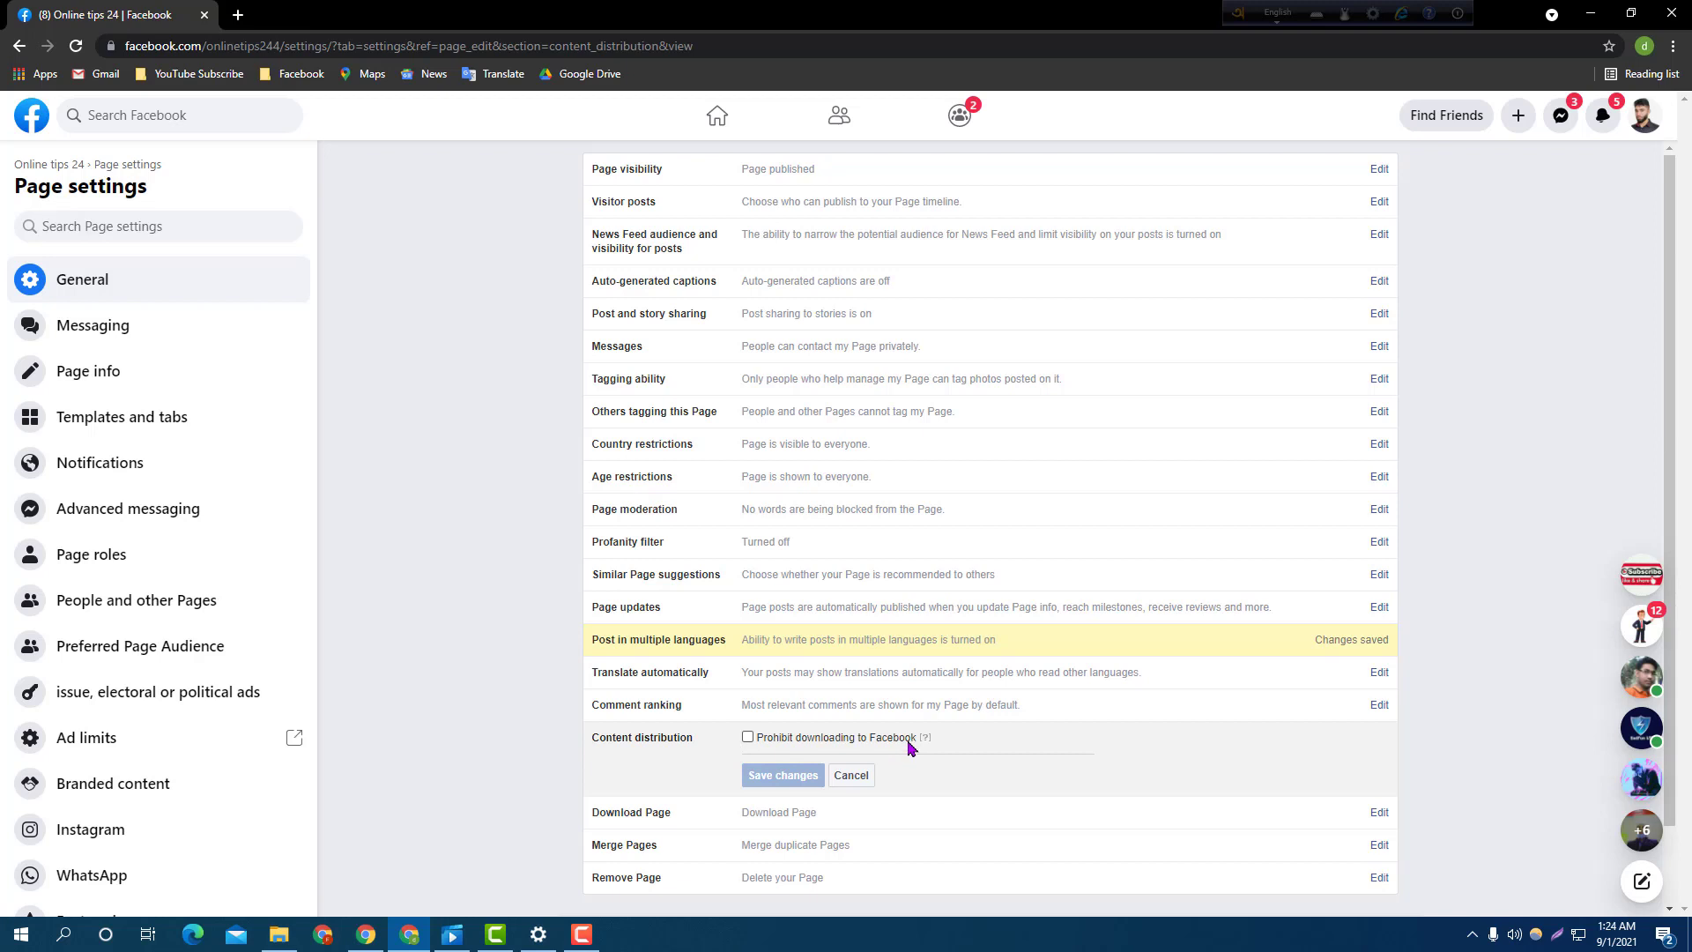
left_click(748, 737)
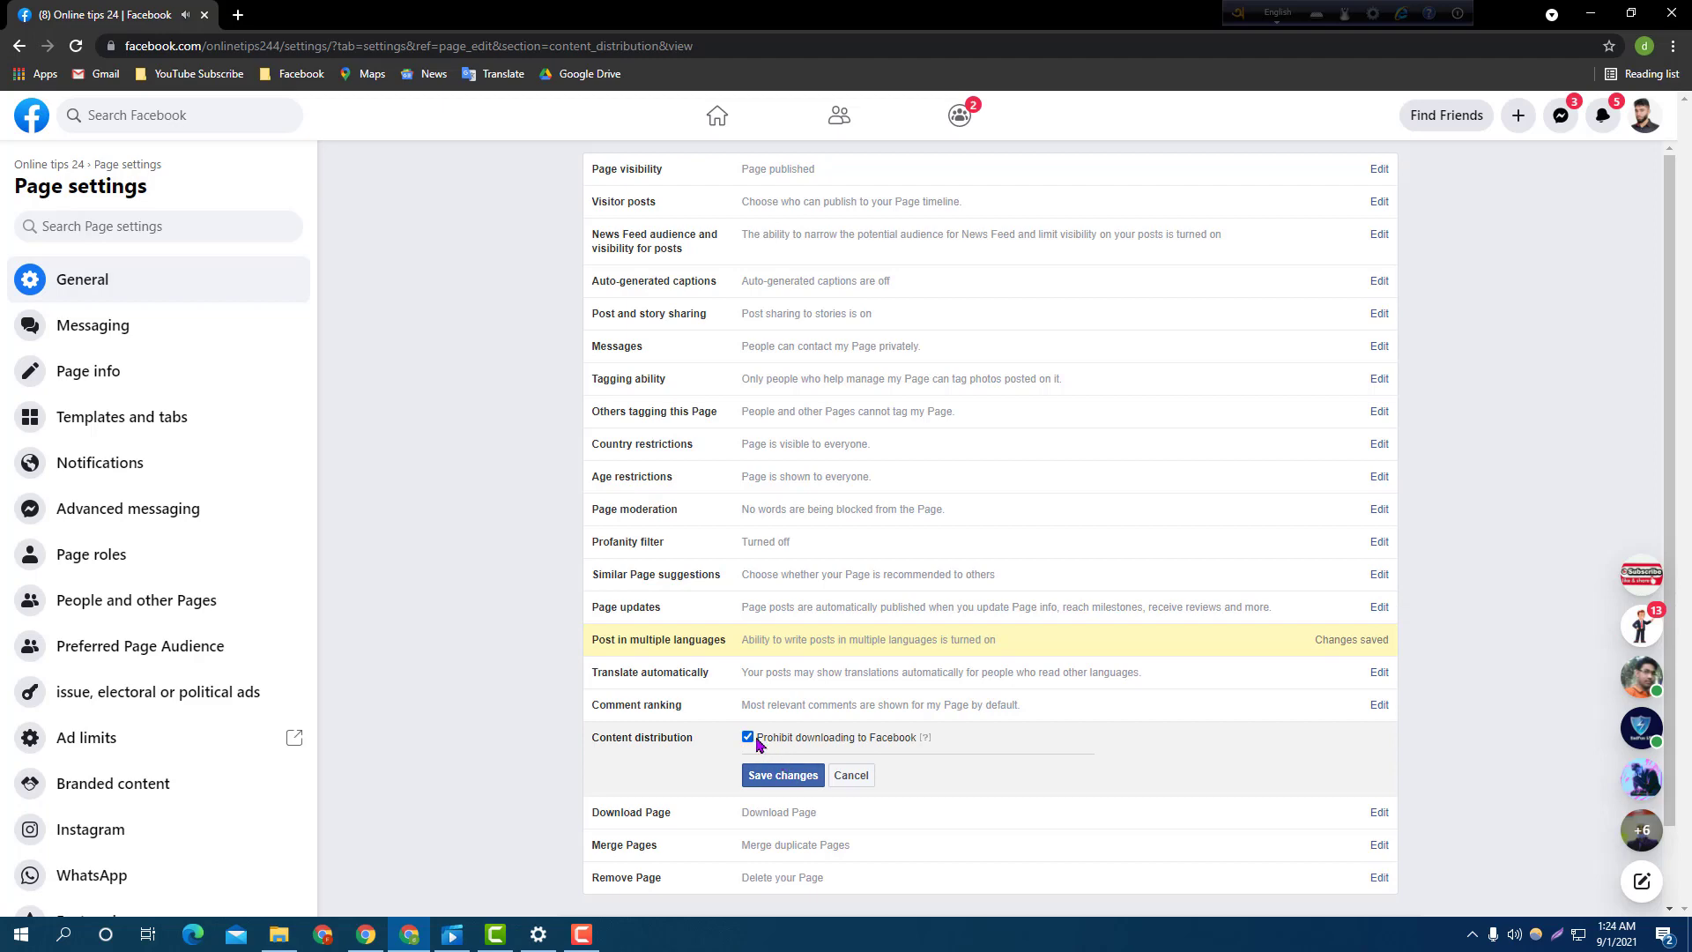
left_click(784, 782)
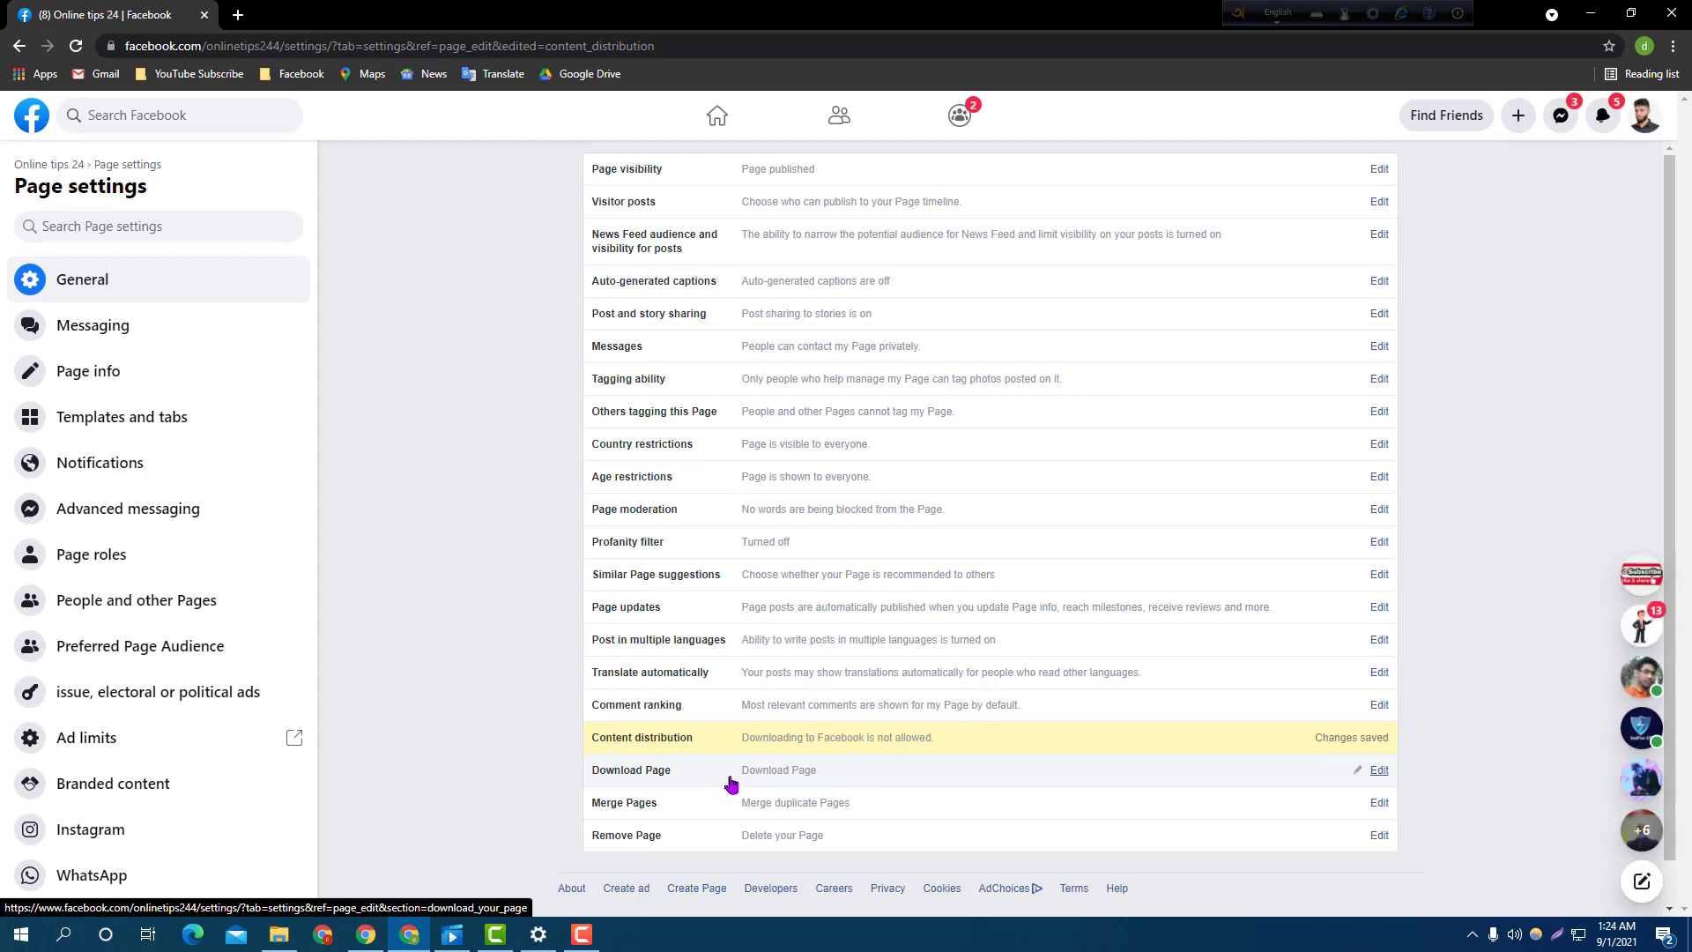
Expand the Download Page option, then the Merge Pages option to read how duplicate Pages combine.
left_click(768, 784)
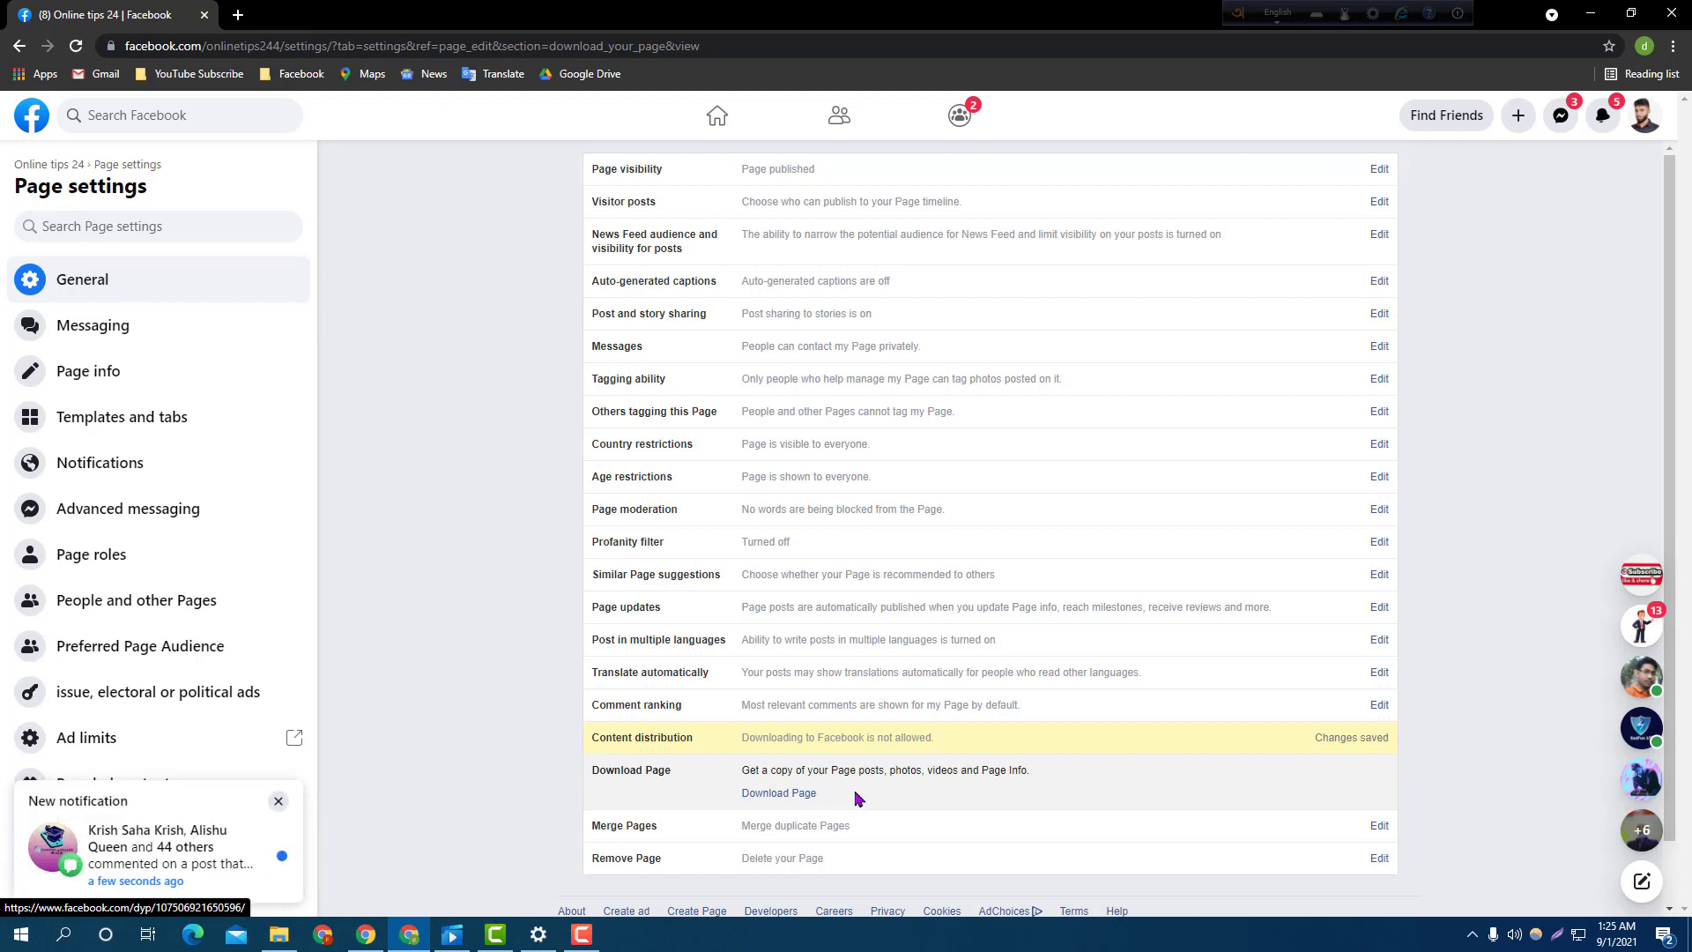
left_click(758, 829)
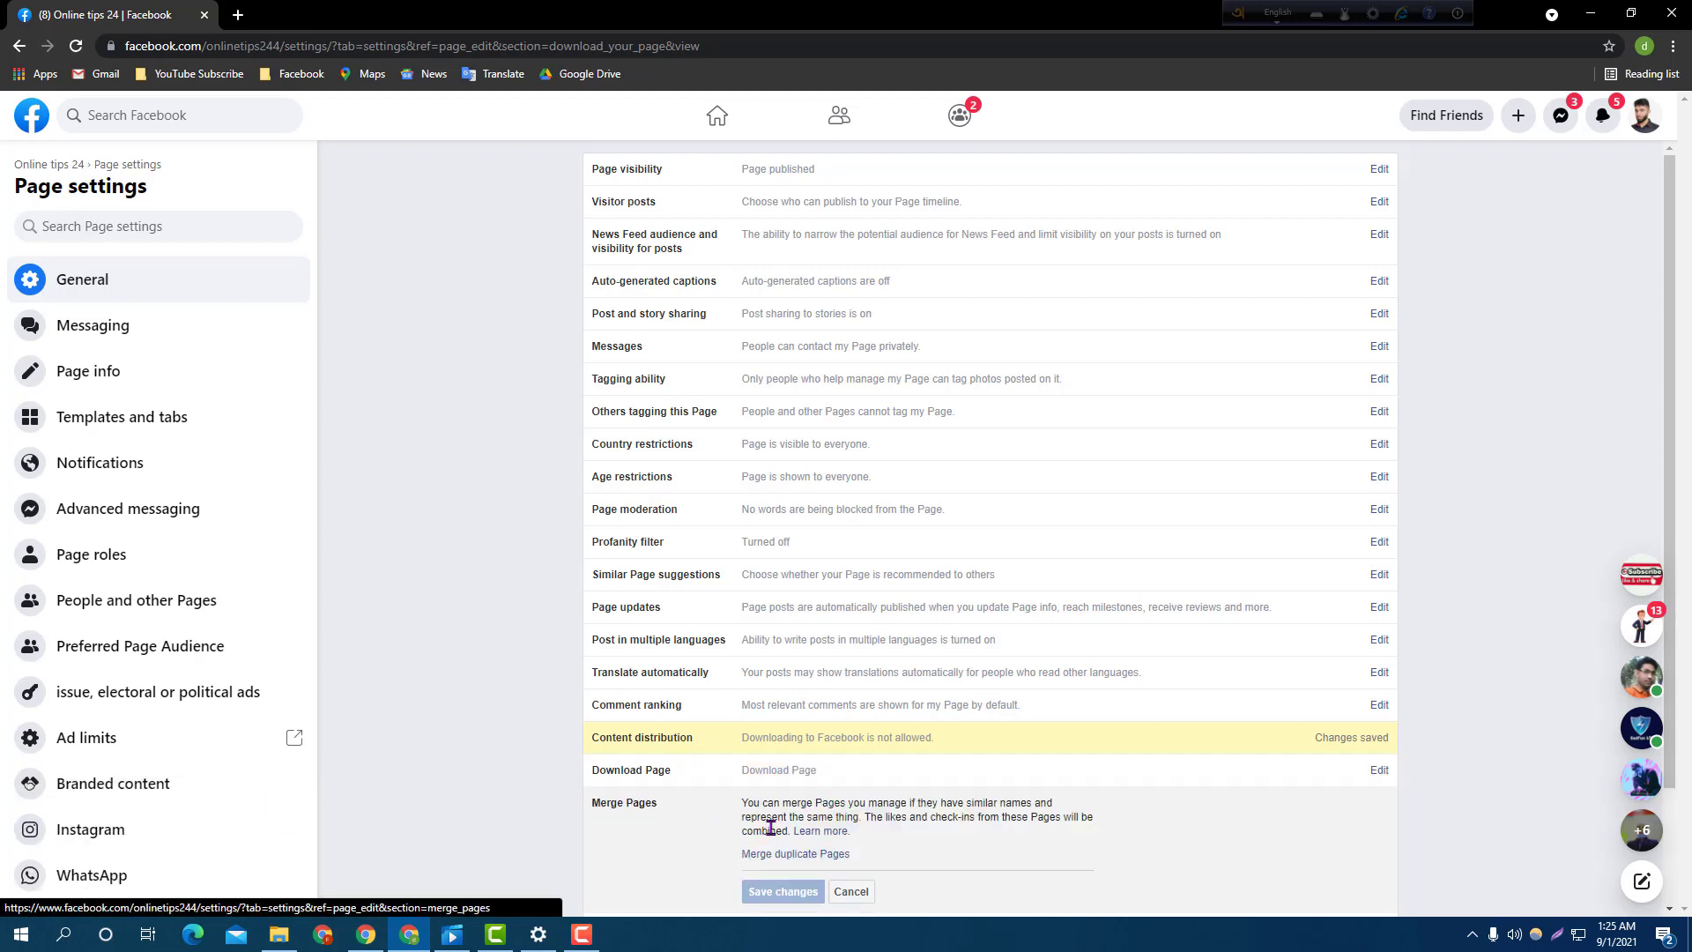
scroll(709, 714, "down", 1)
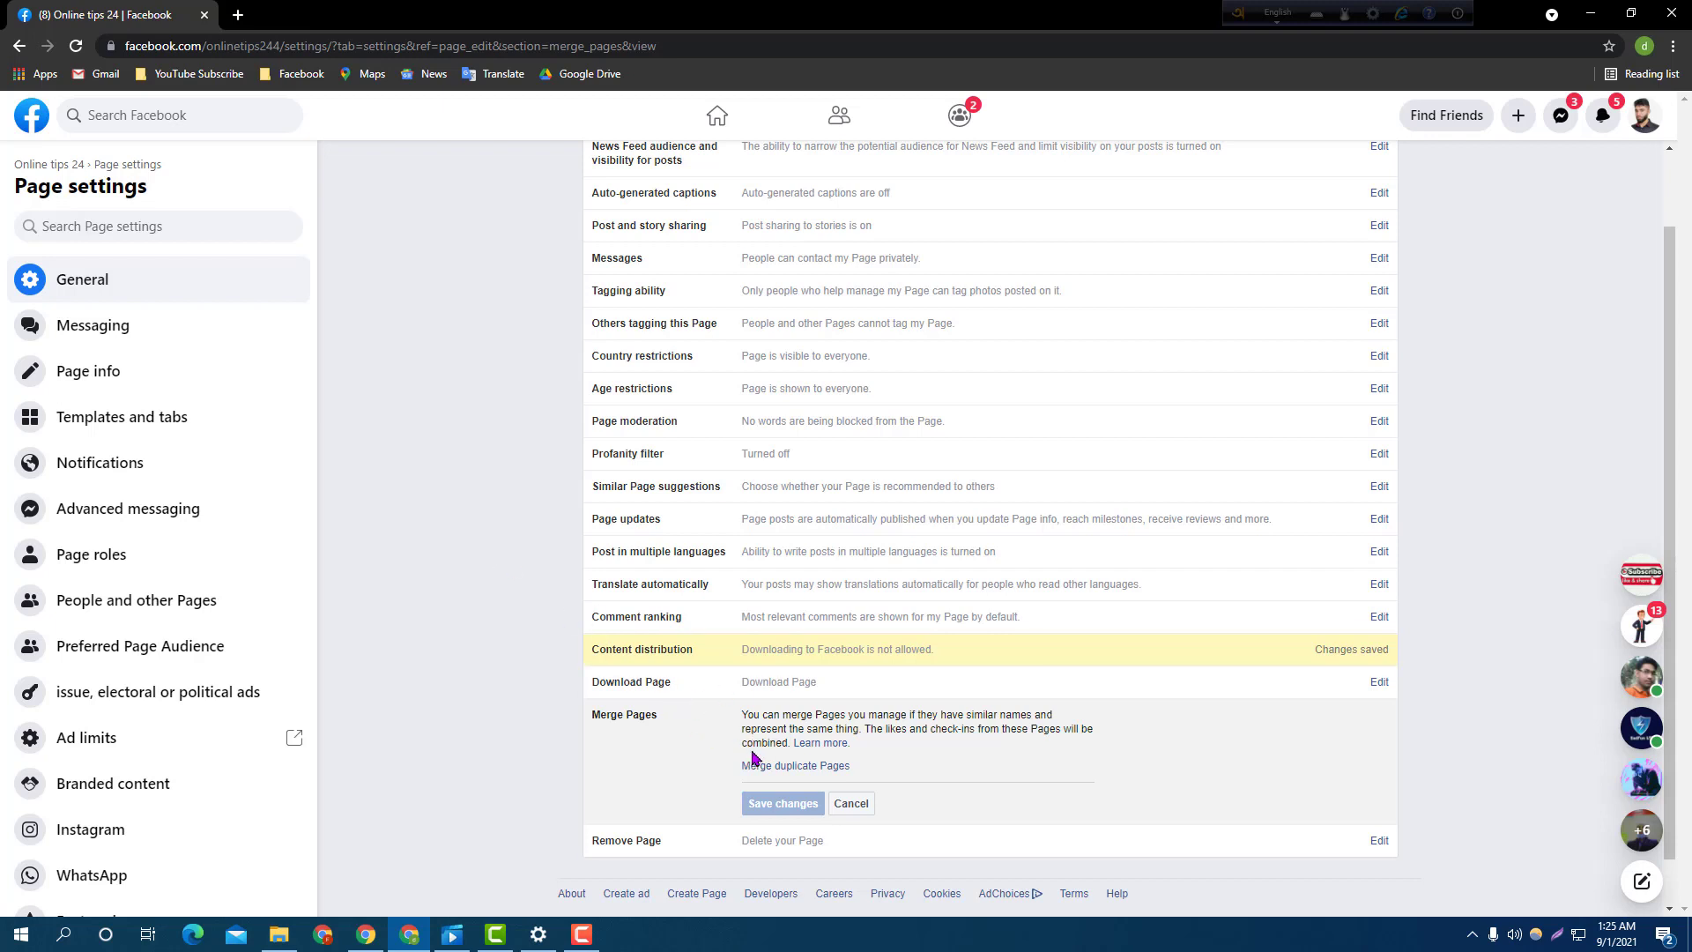
mouse_move(722, 854)
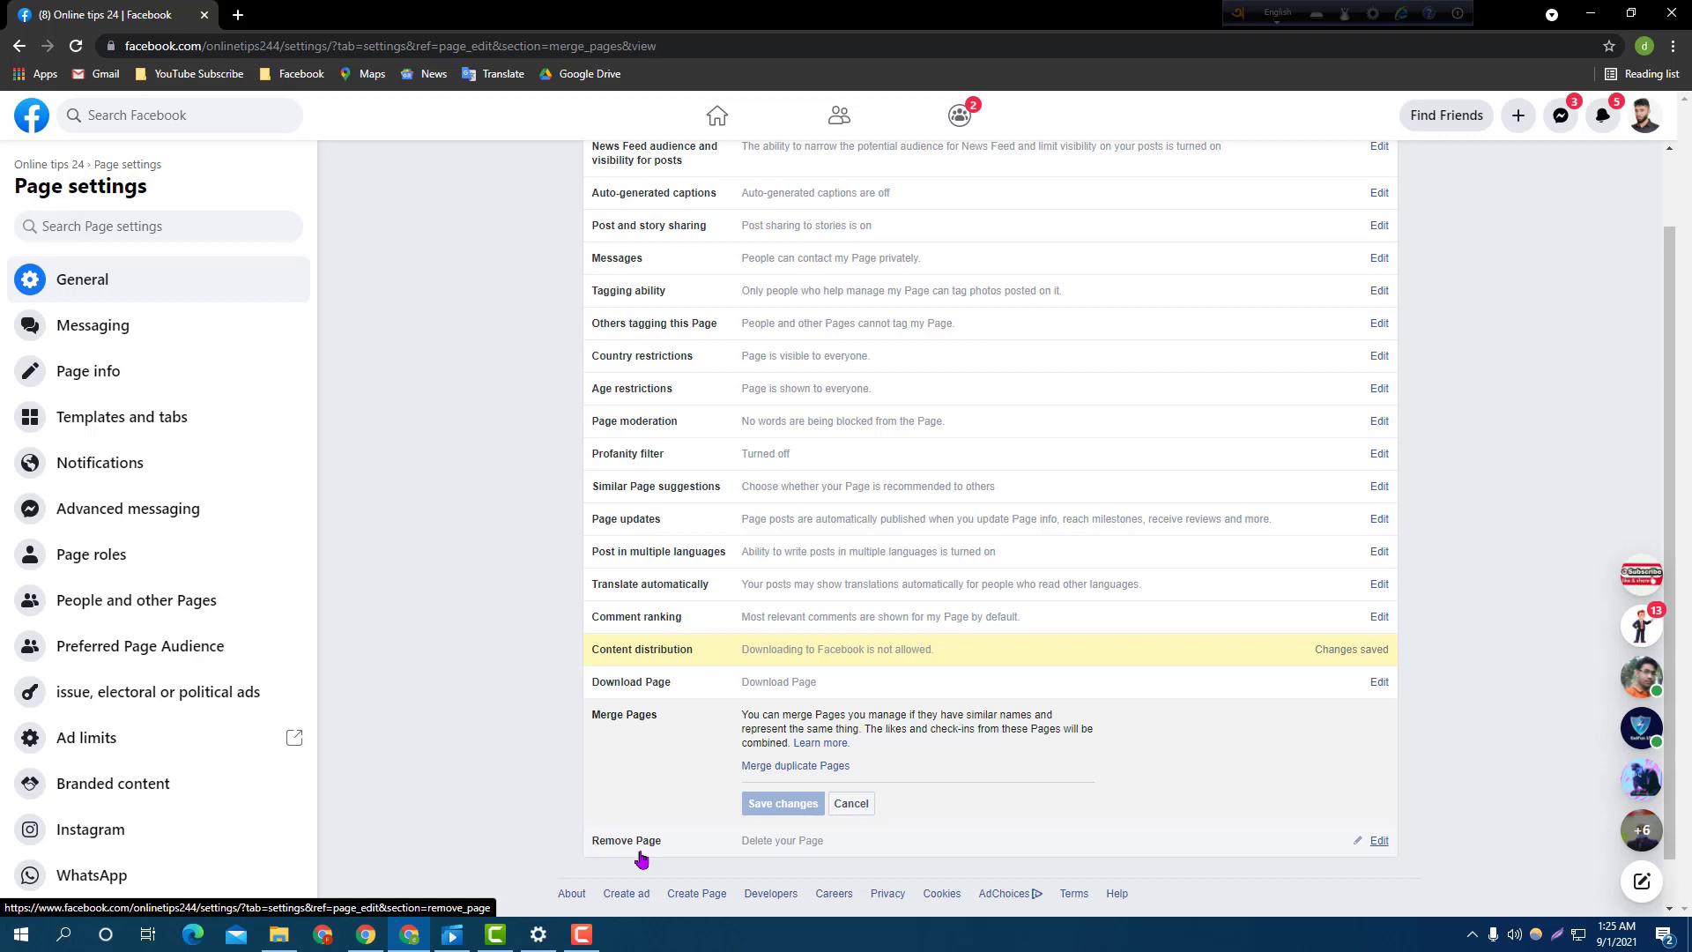
Review the Remove Page option for Online tips 24 and cancel without deleting the Page.
left_click(716, 855)
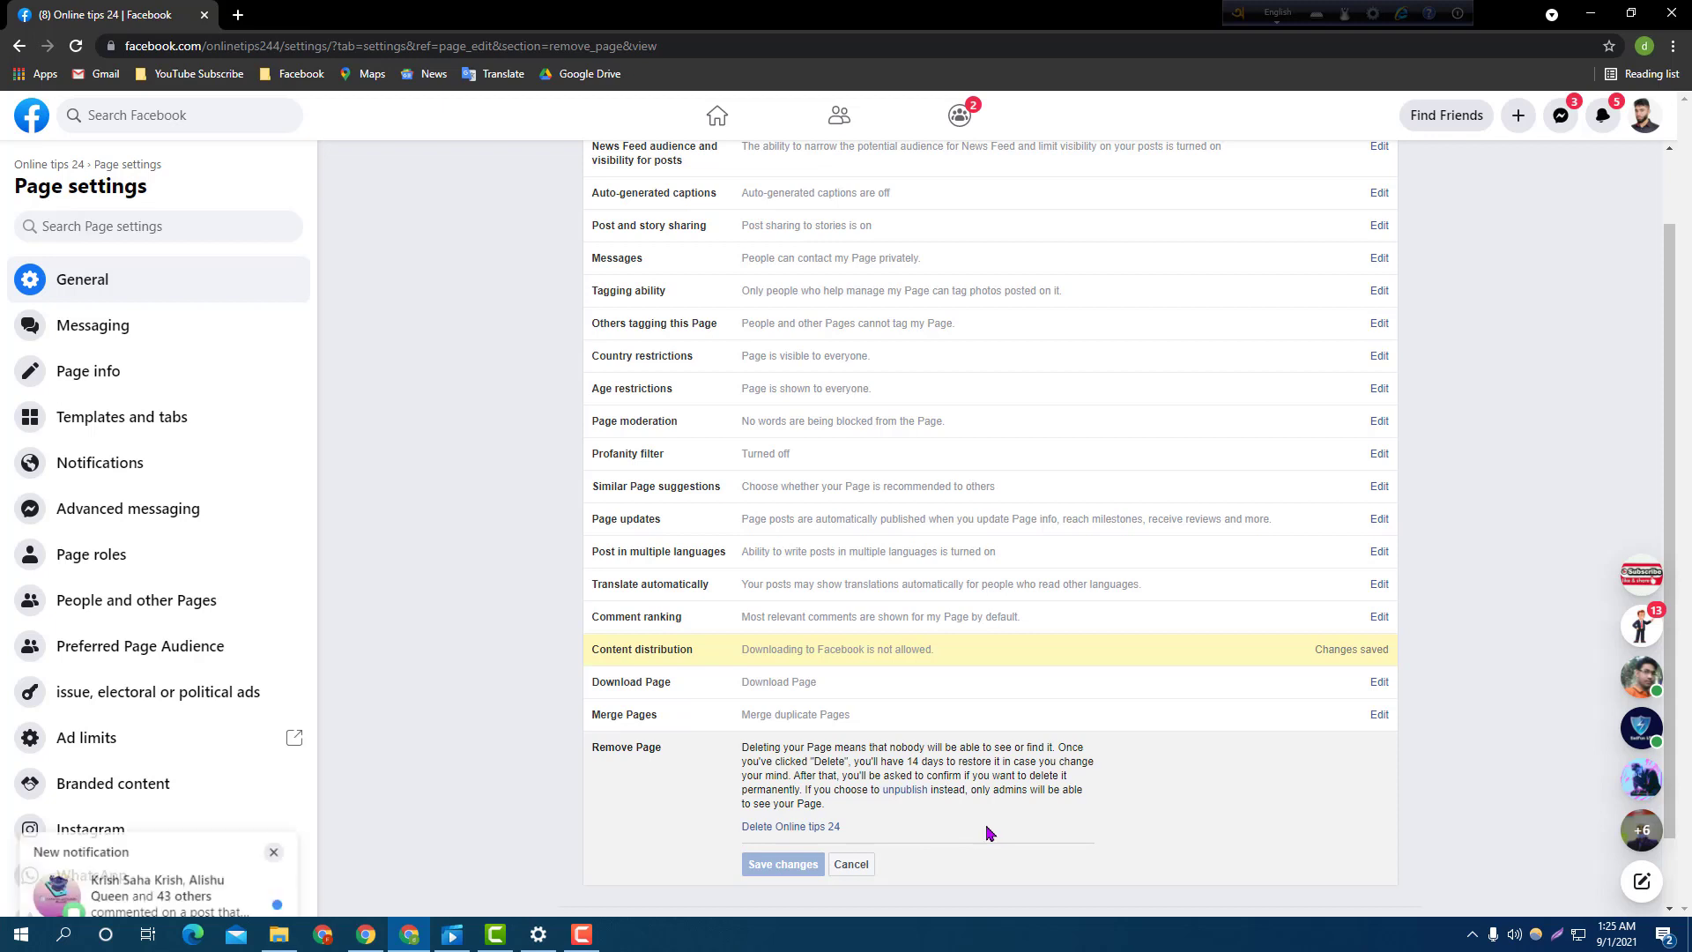
scroll(979, 851, "down", 1)
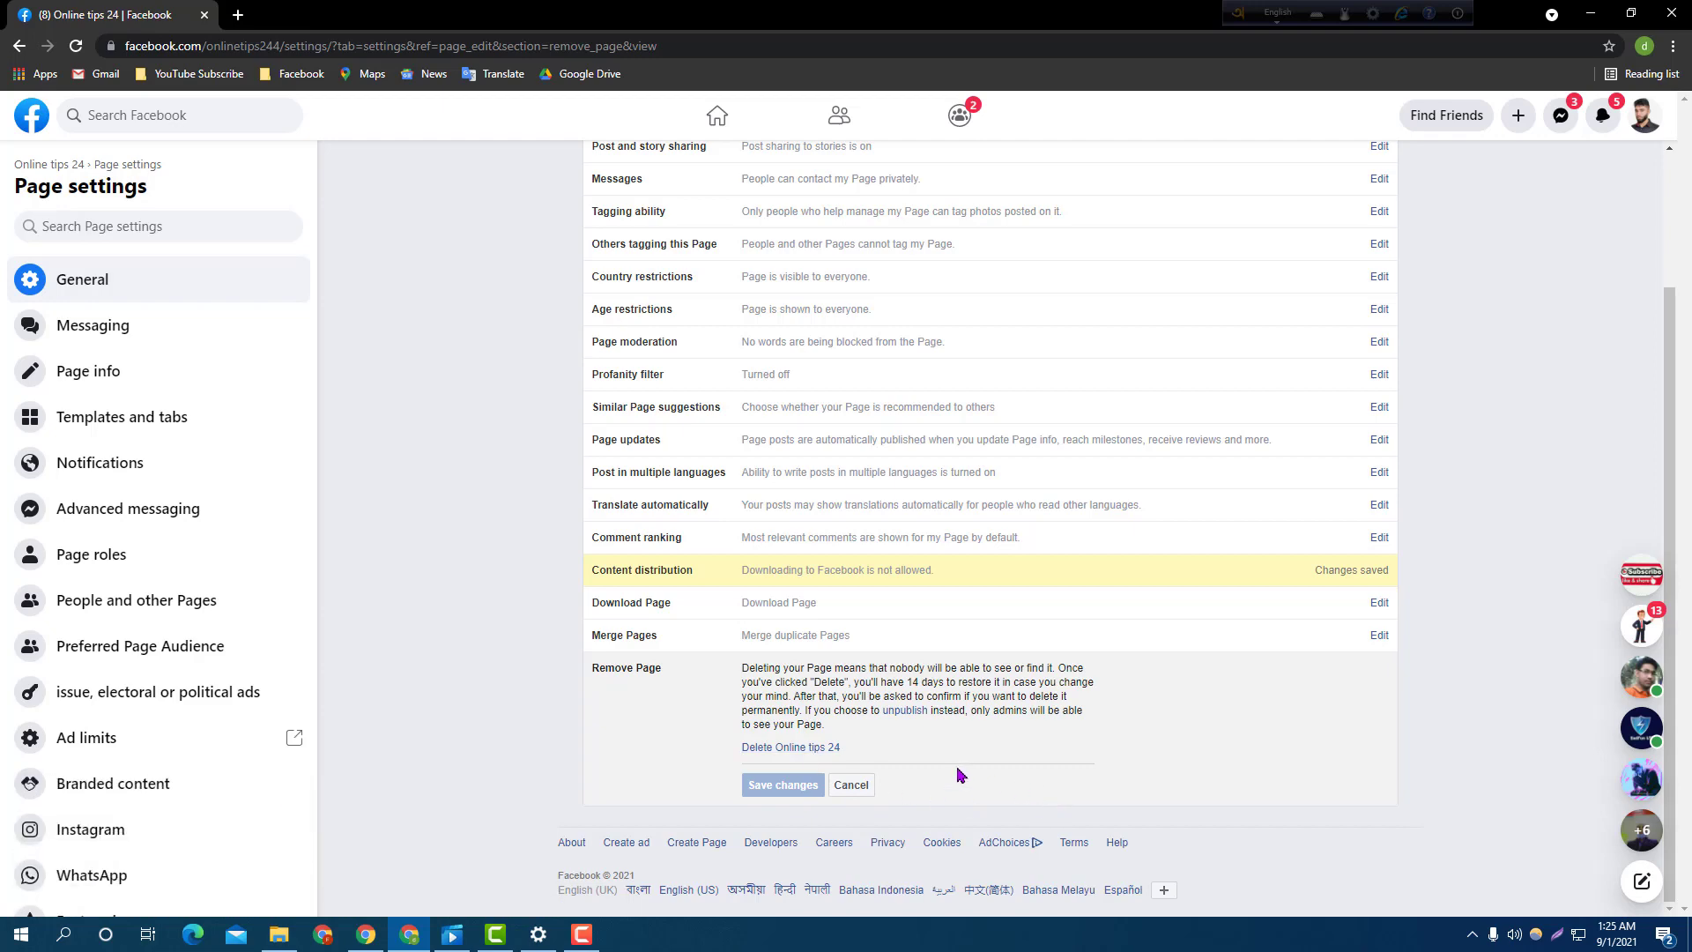
left_click(851, 786)
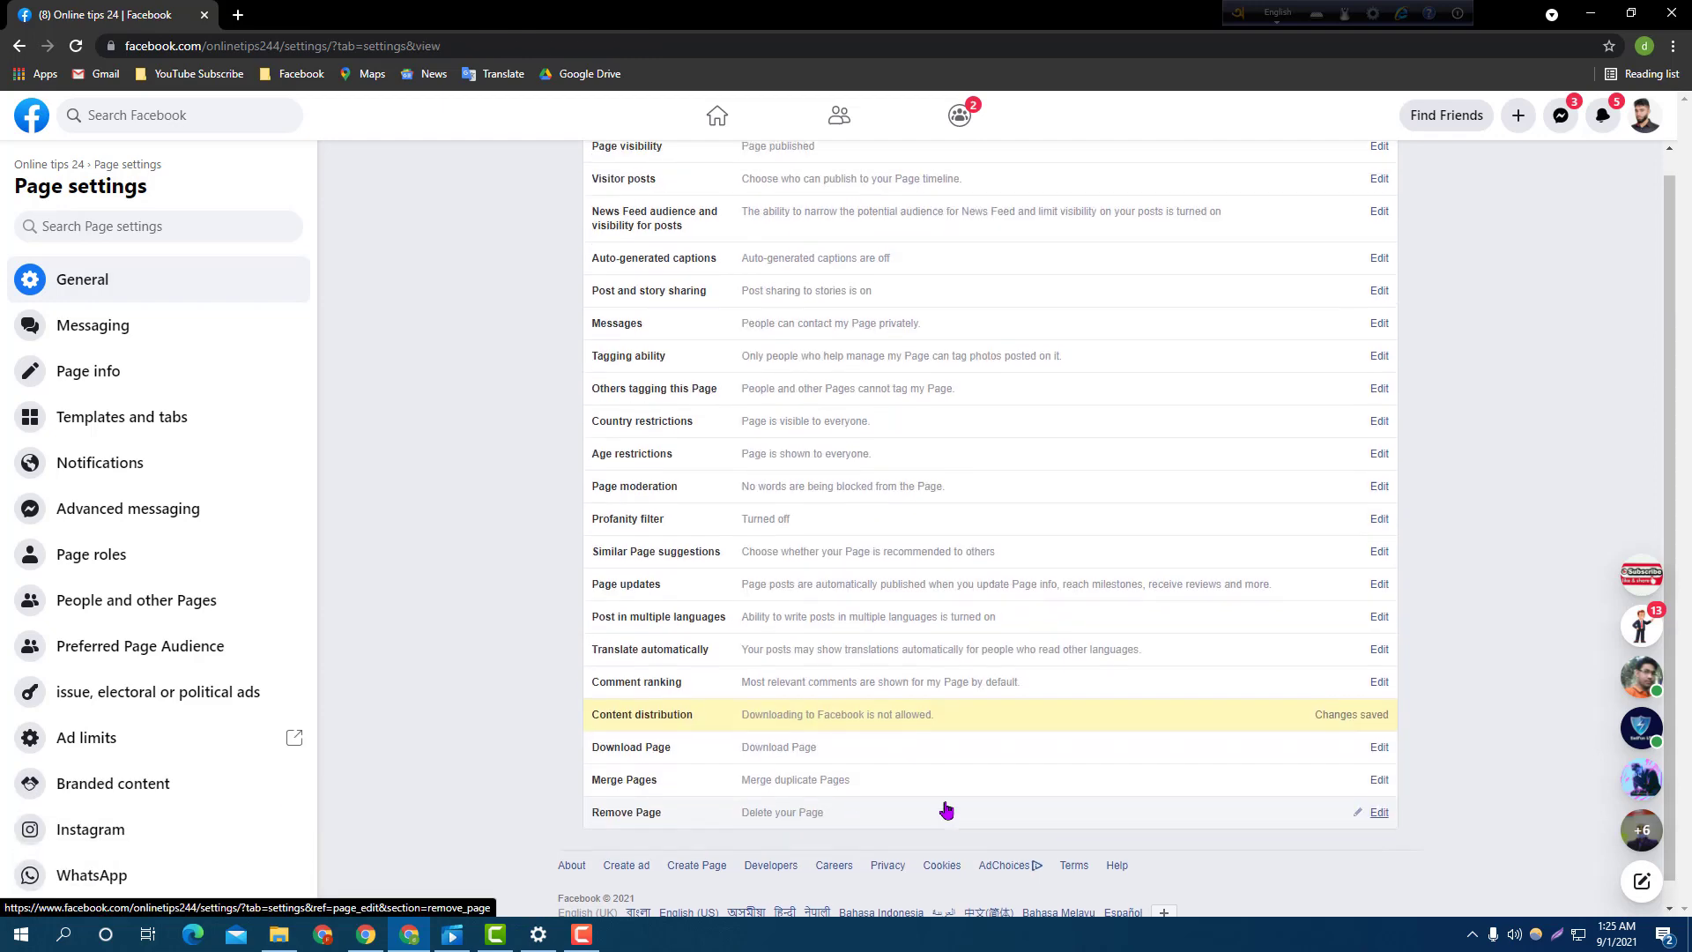